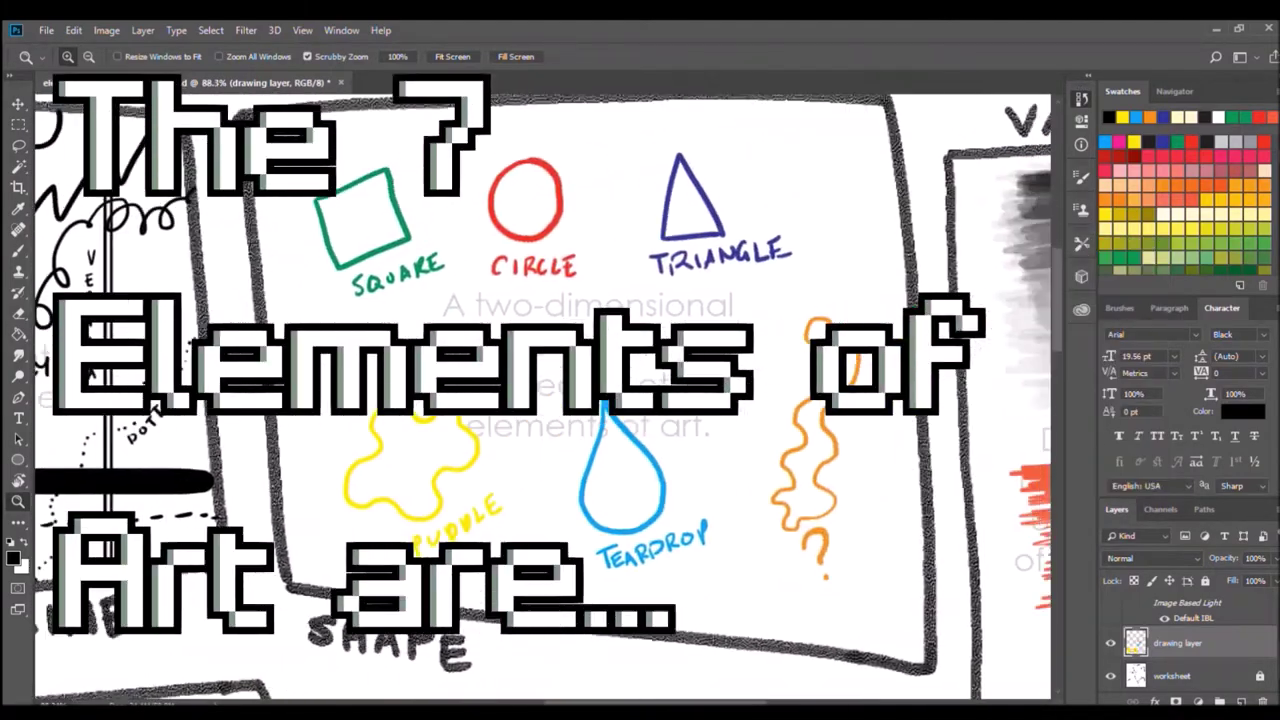
# Step: Fit the whole worksheet on screen and hide the drawing layer's artwork
pyautogui.moveTo(858, 454); pyautogui.dragTo(420, 180)
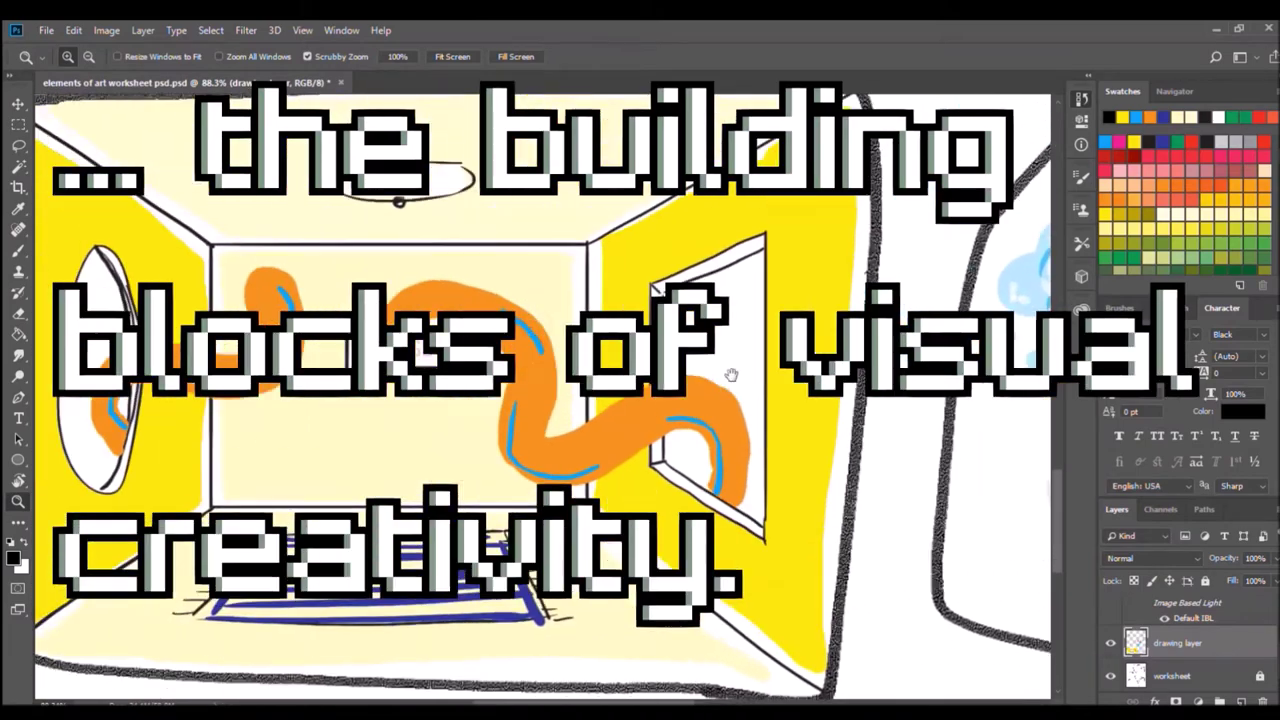
pyautogui.moveTo(731, 375); pyautogui.dragTo(650, 415)
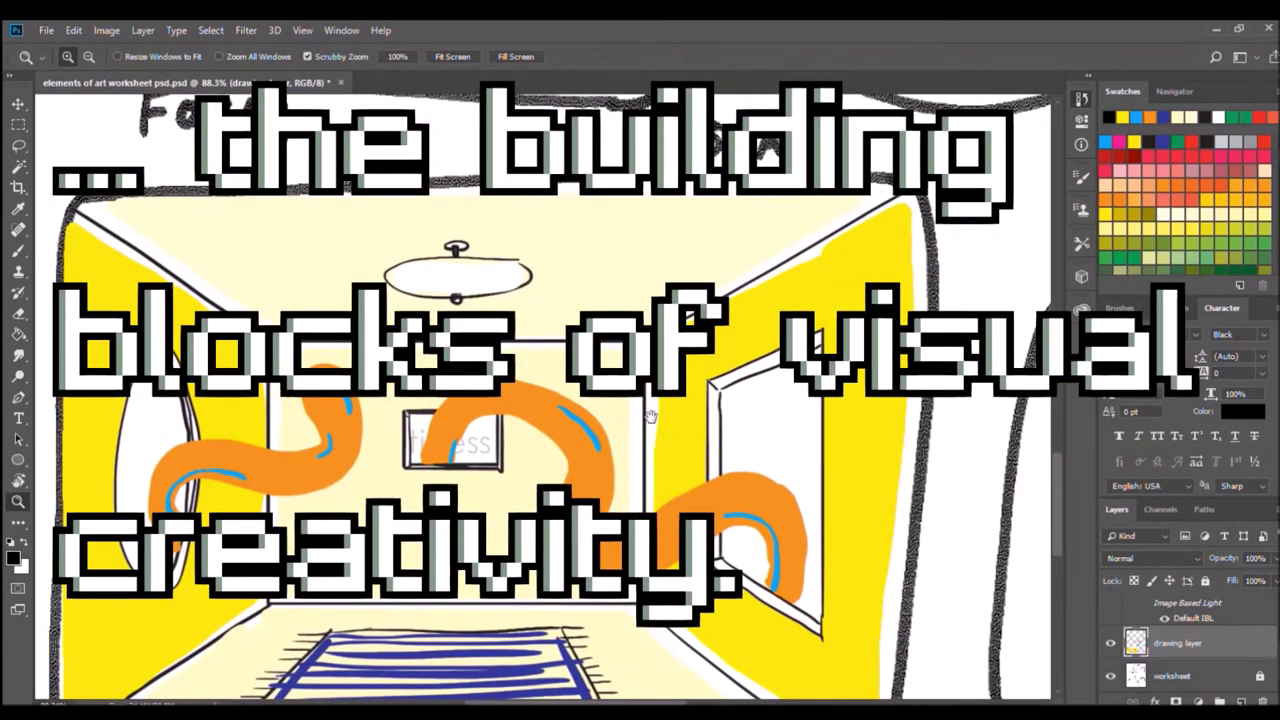
pyautogui.hotkey('ctrl', '0')
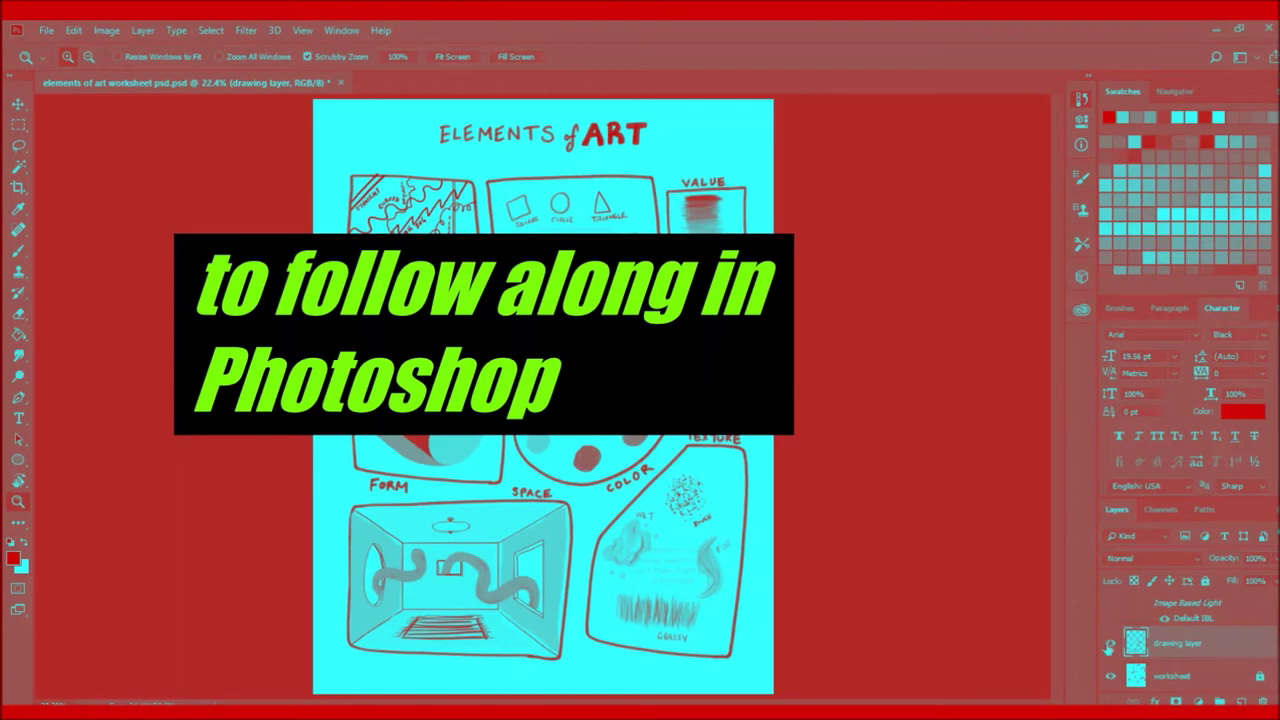
pyautogui.click(1108, 648)
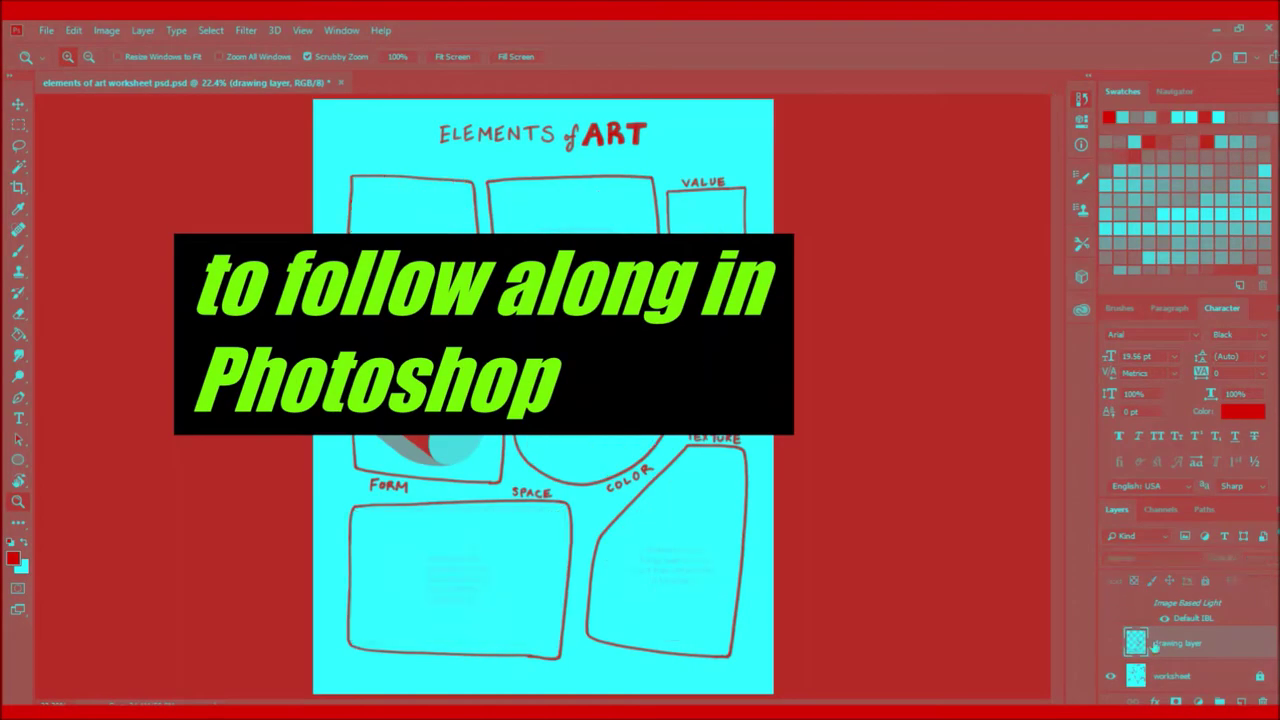
# Step: Scroll up over the blank Elements of Art worksheet
pyautogui.scroll(2, 1180, 630)
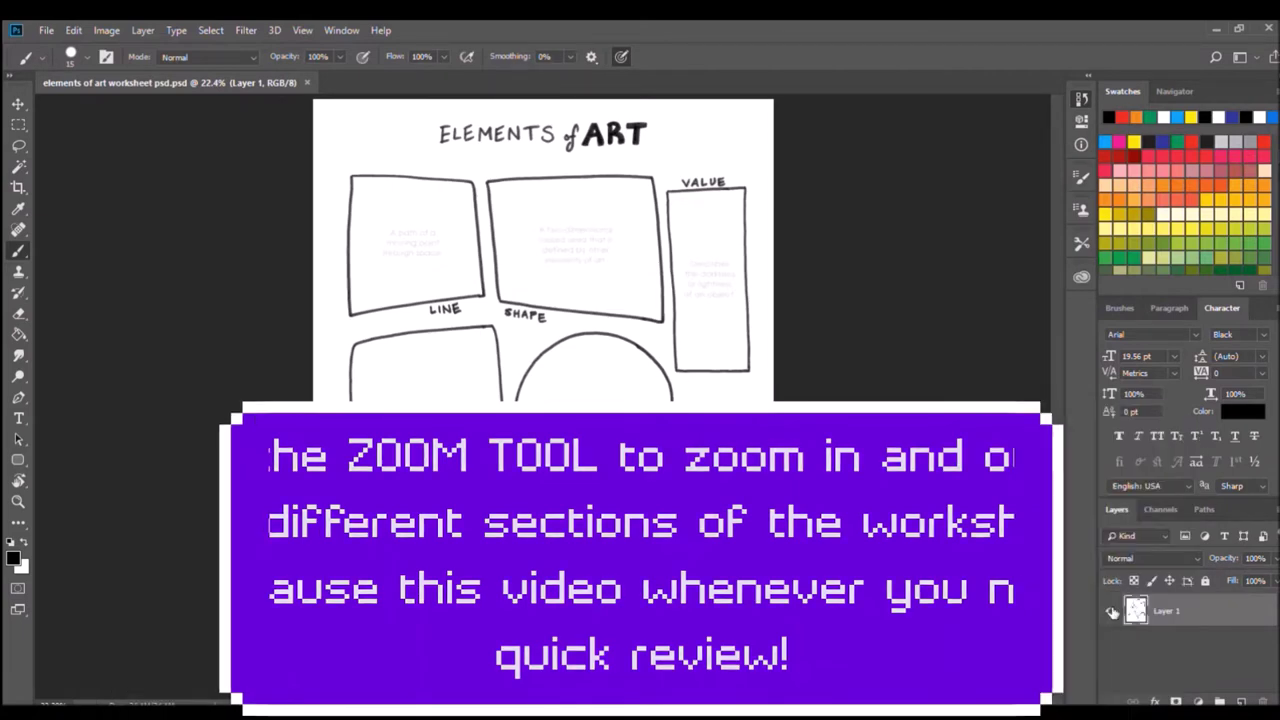
# Step: Hide the worksheet layer, add a new empty layer, and hand-letter a 'Create a new layer' note with an arrow
pyautogui.click(1111, 612)
pyautogui.hotkey('ctrl', '+')
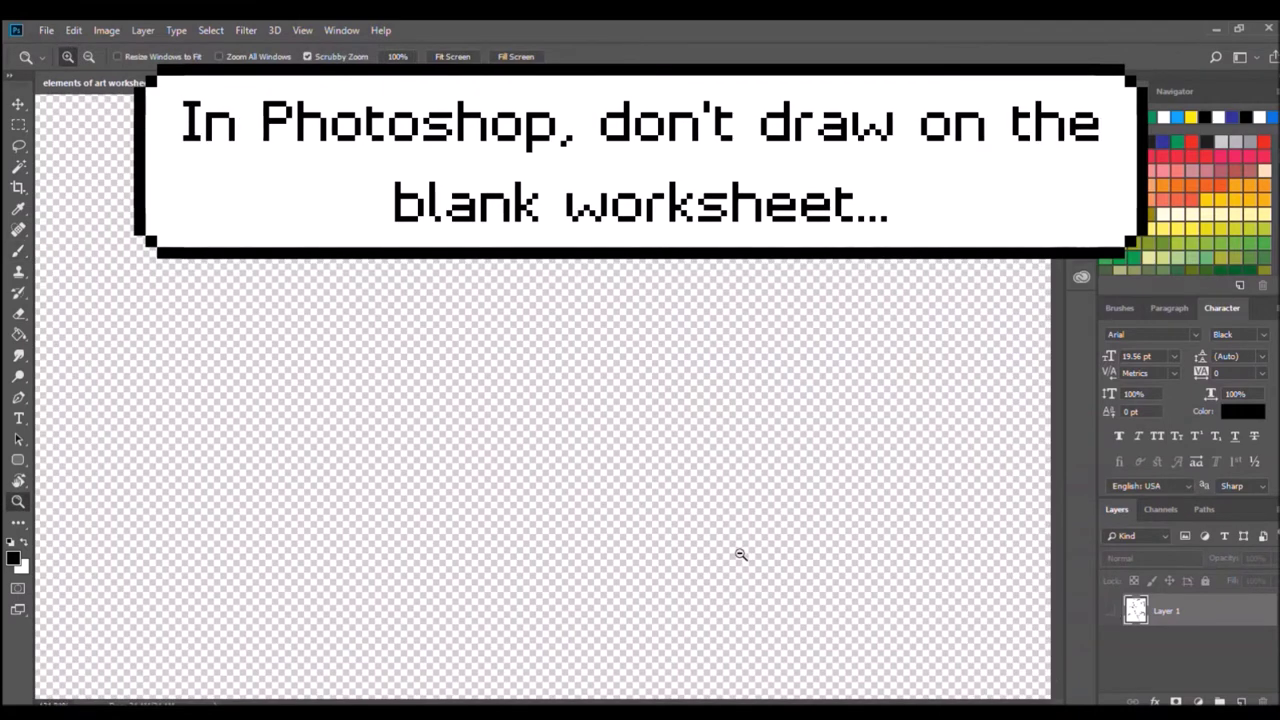
pyautogui.hotkey('ctrl', 'shift', 'alt', 'n')
pyautogui.moveTo(515, 410); pyautogui.dragTo(640, 460)
pyautogui.moveTo(672, 390); pyautogui.dragTo(670, 480)
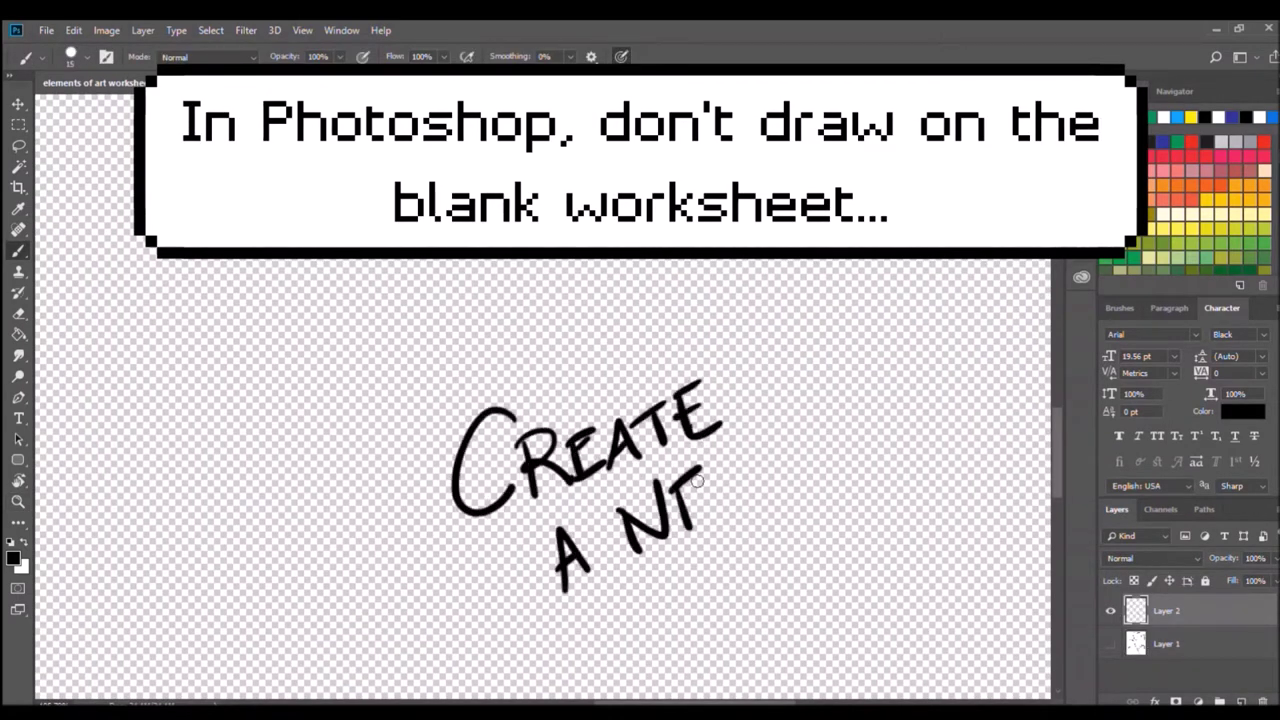
pyautogui.moveTo(722, 440); pyautogui.dragTo(846, 520)
pyautogui.moveTo(850, 470); pyautogui.dragTo(1000, 645)
pyautogui.moveTo(943, 527); pyautogui.dragTo(990, 580)
pyautogui.moveTo(968, 448); pyautogui.dragTo(968, 488)
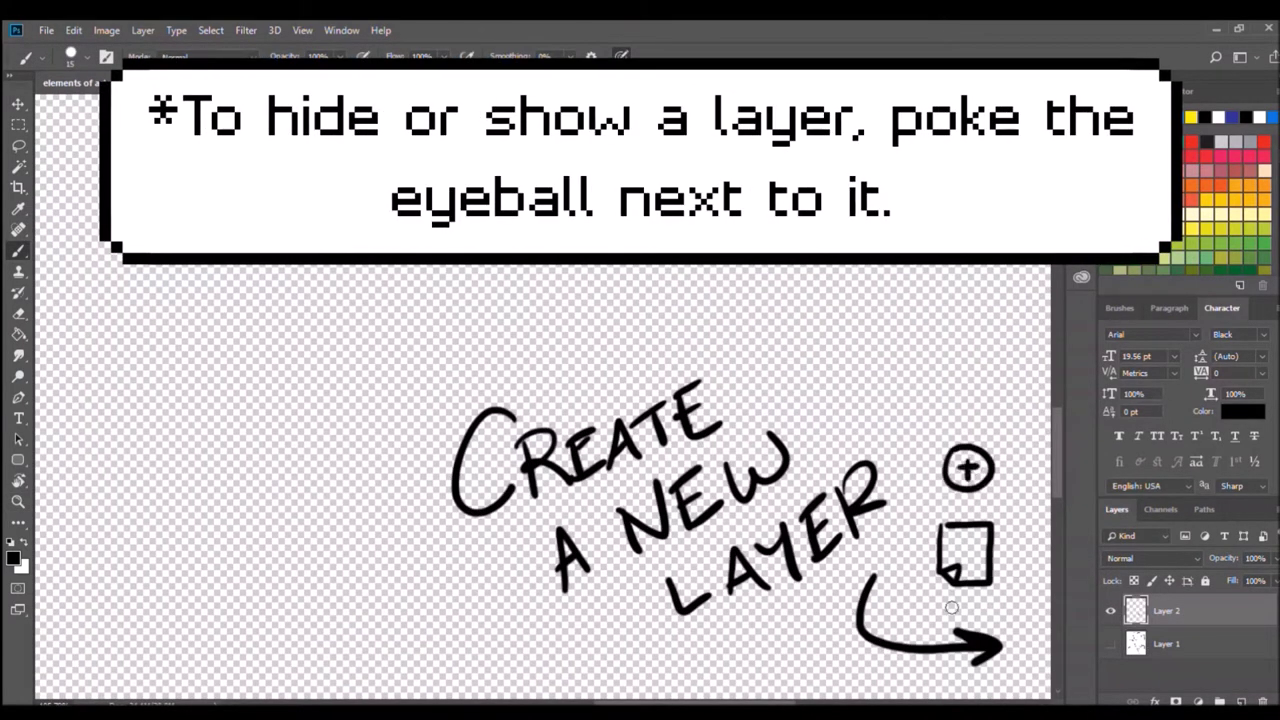
# Step: Replace the note with 'Name it your draw' and rename Layer 2 to 'drawing layer'
pyautogui.moveTo(450, 420); pyautogui.dragTo(800, 463)
pyautogui.moveTo(405, 500); pyautogui.dragTo(740, 280)
pyautogui.moveTo(400, 550); pyautogui.dragTo(880, 400)
pyautogui.doubleClick(1166, 610)
pyautogui.write('drawing layer')
pyautogui.press('Return')
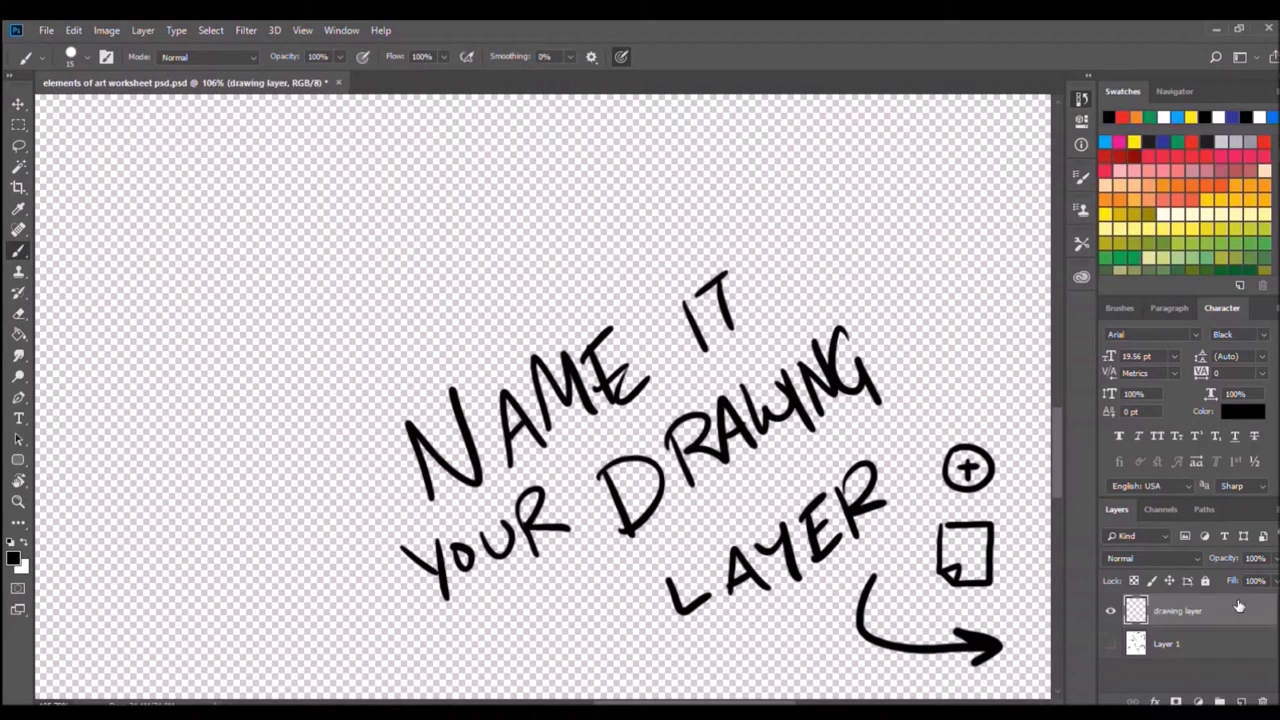
# Step: Hand-letter 'Rename Layer 1 as "worksheet"' with an arrow toward the layers
pyautogui.moveTo(850, 585); pyautogui.dragTo(1010, 640)
pyautogui.moveTo(520, 455); pyautogui.dragTo(798, 375)
pyautogui.moveTo(445, 565)
pyautogui.mouseDown()
pyautogui.moveTo(558, 494)
pyautogui.moveTo(700, 440)
pyautogui.mouseUp()
pyautogui.moveTo(748, 490); pyautogui.dragTo(780, 445)
pyautogui.moveTo(490, 580); pyautogui.dragTo(645, 545)
pyautogui.moveTo(630, 590); pyautogui.dragTo(910, 446)
# Step: Lasso-delete the old lettering and write 'Then lock it!' beside a drawn lock icon
pyautogui.press('l')
pyautogui.moveTo(672, 618); pyautogui.dragTo(834, 280)
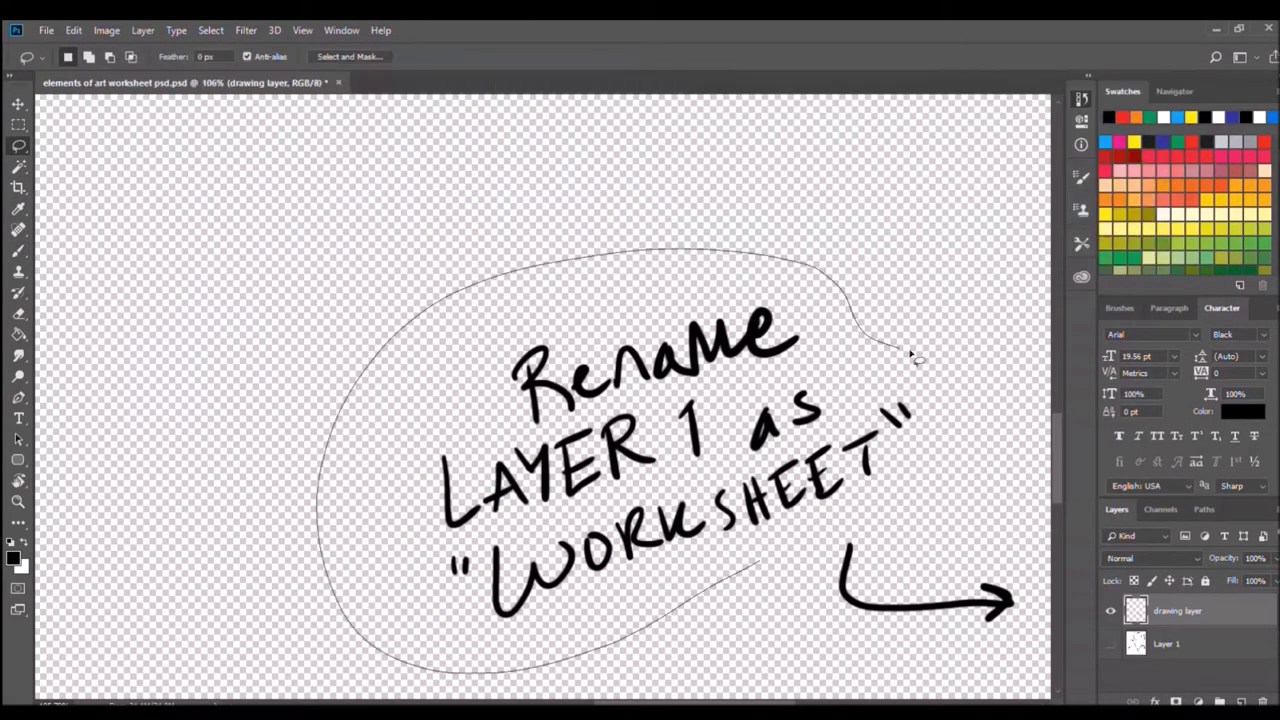
pyautogui.press('Delete')
pyautogui.press('b')
pyautogui.moveTo(434, 432); pyautogui.dragTo(506, 400)
pyautogui.moveTo(662, 345); pyautogui.dragTo(845, 300)
pyautogui.moveTo(470, 590); pyautogui.dragTo(575, 600)
pyautogui.moveTo(485, 560); pyautogui.dragTo(530, 548)
pyautogui.moveTo(625, 495); pyautogui.dragTo(665, 545)
pyautogui.moveTo(682, 448); pyautogui.dragTo(690, 495)
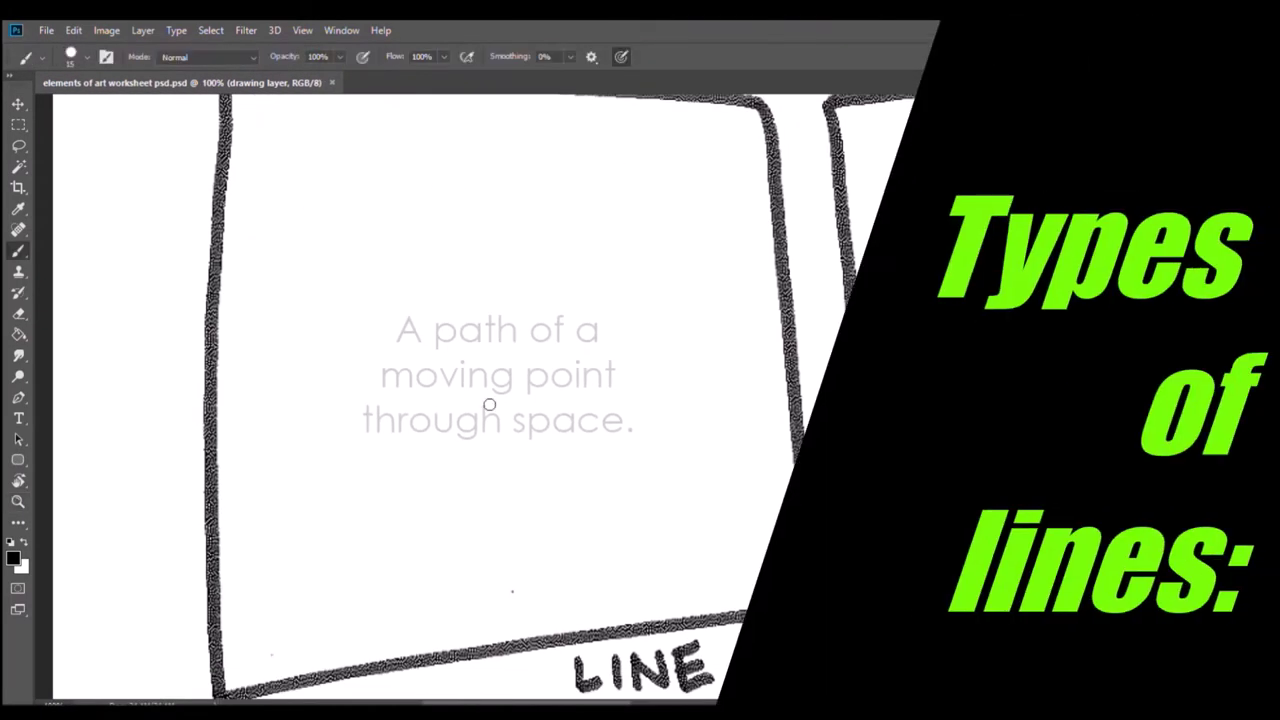
# Step: Hand-letter 'Draw (at least) 5 types of lines' in the LINE box
pyautogui.moveTo(300, 300)
pyautogui.mouseDown()
pyautogui.moveTo(477, 223)
pyautogui.moveTo(725, 150)
pyautogui.mouseUp()
pyautogui.moveTo(535, 150); pyautogui.dragTo(505, 250)
pyautogui.moveTo(725, 110); pyautogui.dragTo(738, 210)
pyautogui.moveTo(482, 290); pyautogui.dragTo(410, 405)
pyautogui.moveTo(630, 265); pyautogui.dragTo(725, 270)
pyautogui.moveTo(530, 440); pyautogui.dragTo(480, 520)
pyautogui.moveTo(590, 410); pyautogui.dragTo(740, 420)
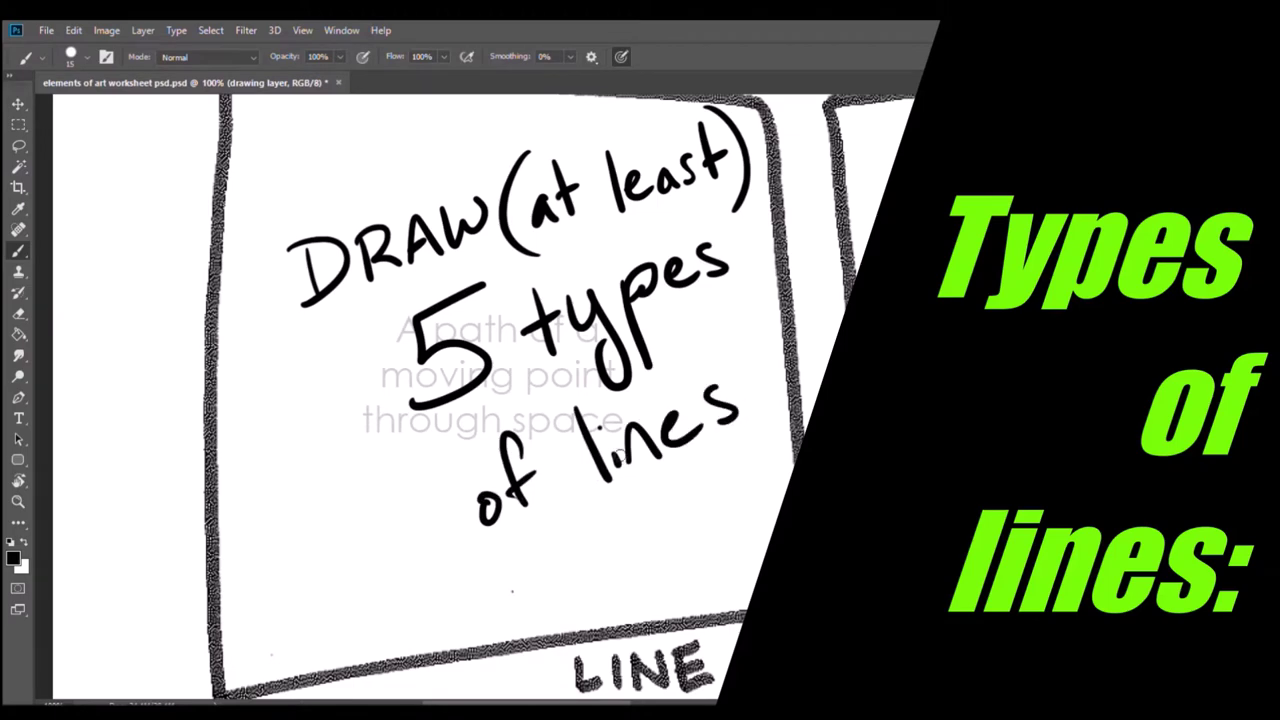
# Step: Select and delete the instruction lettering from the LINE box
pyautogui.scroll(1, 180, 189)
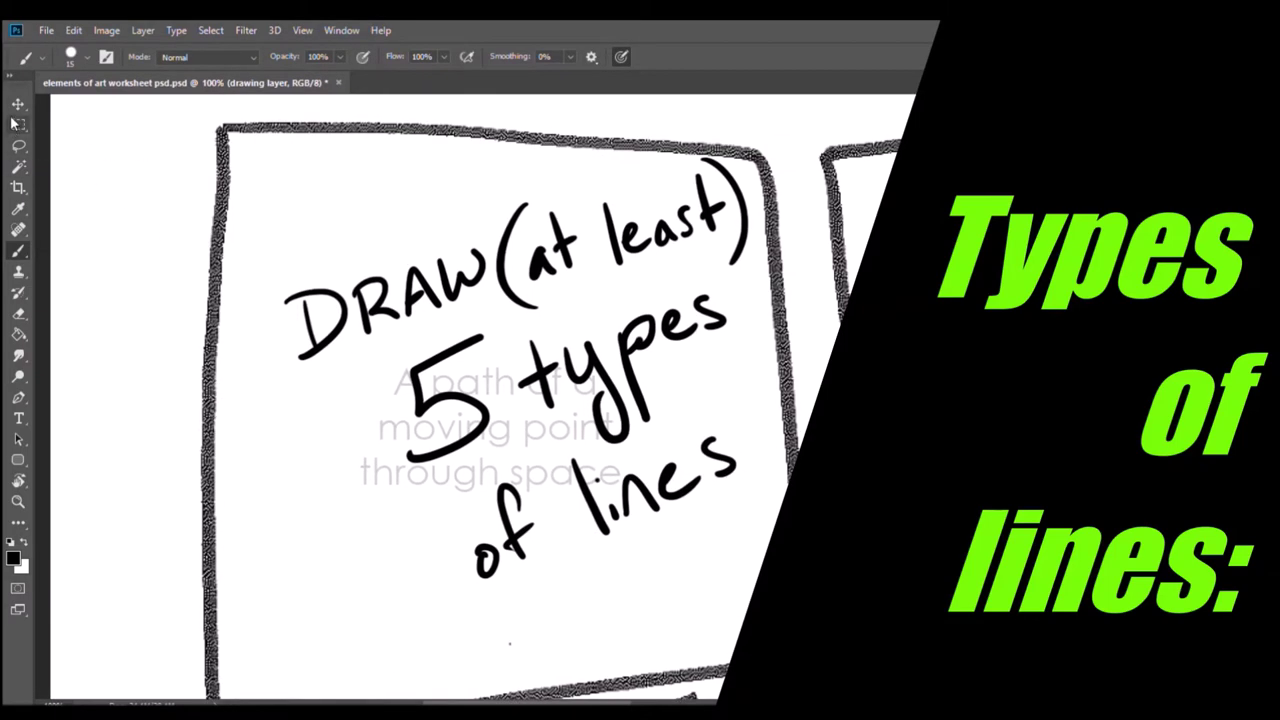
pyautogui.click(18, 124)
pyautogui.moveTo(222, 135); pyautogui.dragTo(777, 548)
pyautogui.press('Delete')
pyautogui.hotkey('ctrl', 'd')
pyautogui.press('b')
# Step: Draw diagonal straight lines labelled STRAIGHT, a wavy curve, a zigzag and a horizontal bar
pyautogui.moveTo(222, 243)
pyautogui.mouseDown()
pyautogui.moveTo(338, 120)
pyautogui.moveTo(220, 282)
pyautogui.mouseUp()
pyautogui.moveTo(285, 241); pyautogui.dragTo(337, 182)
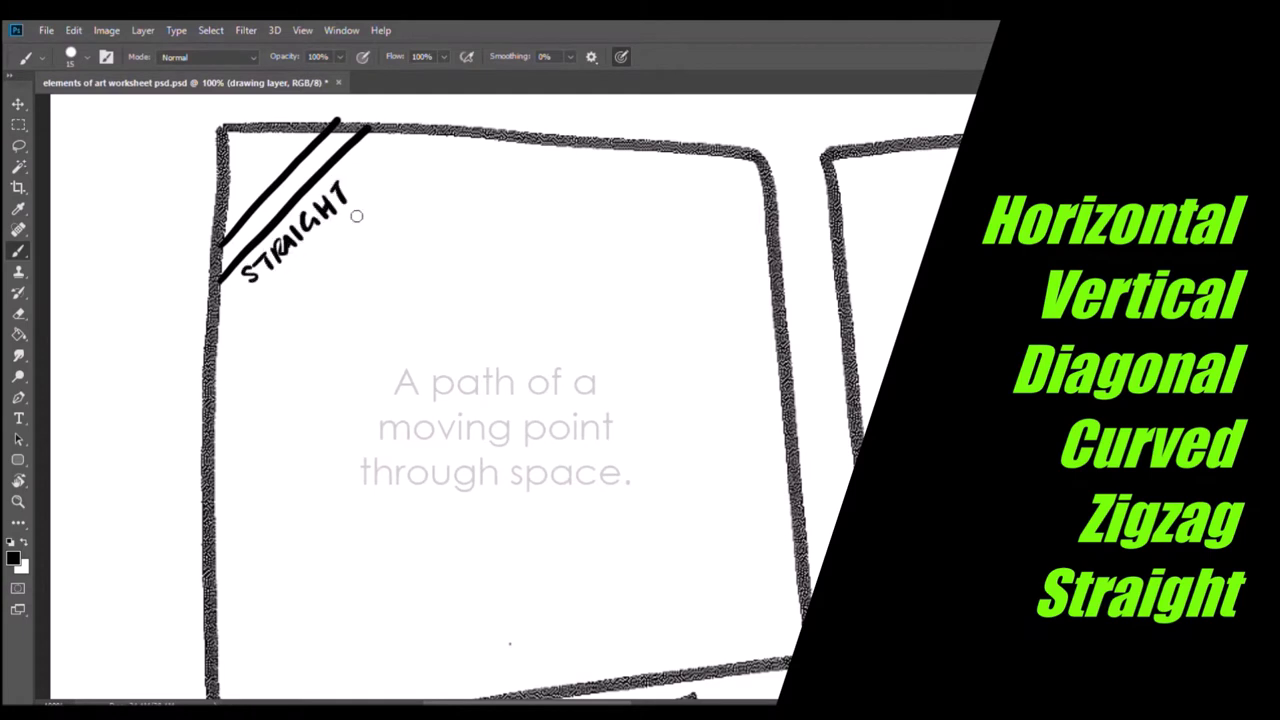
pyautogui.moveTo(208, 395)
pyautogui.mouseDown()
pyautogui.moveTo(415, 255)
pyautogui.moveTo(625, 152)
pyautogui.mouseUp()
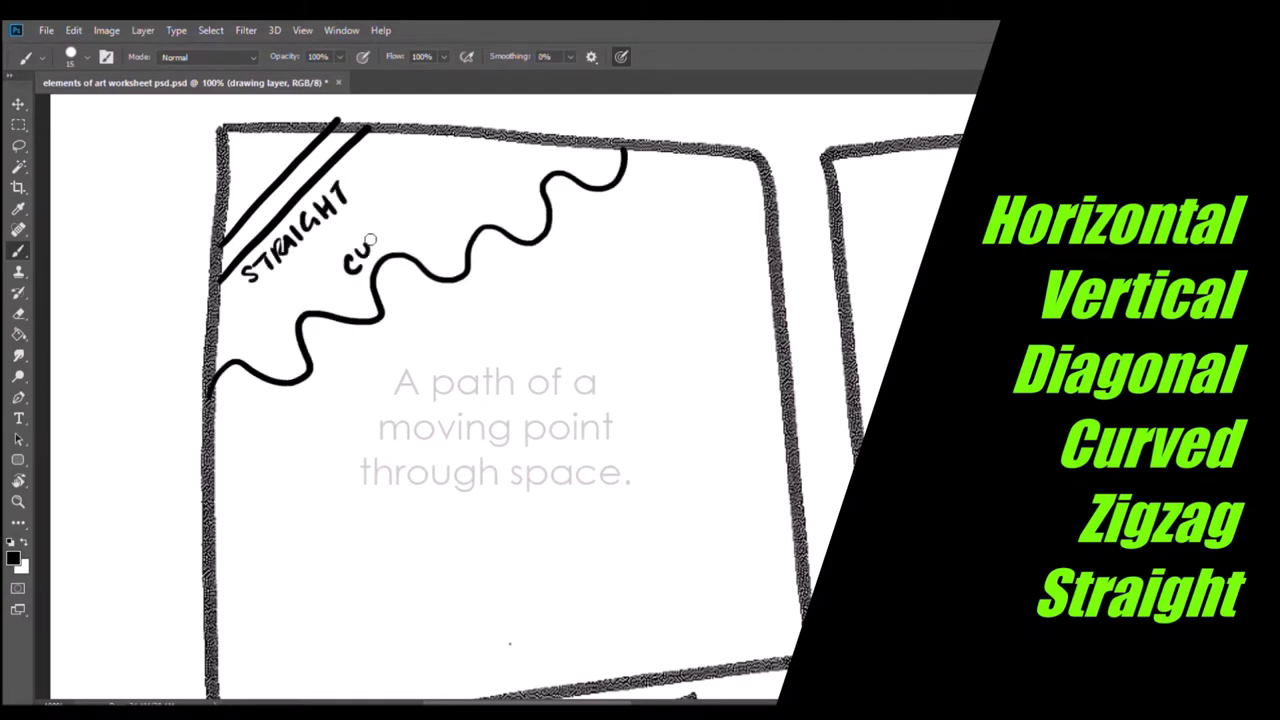
pyautogui.moveTo(208, 490); pyautogui.dragTo(726, 172)
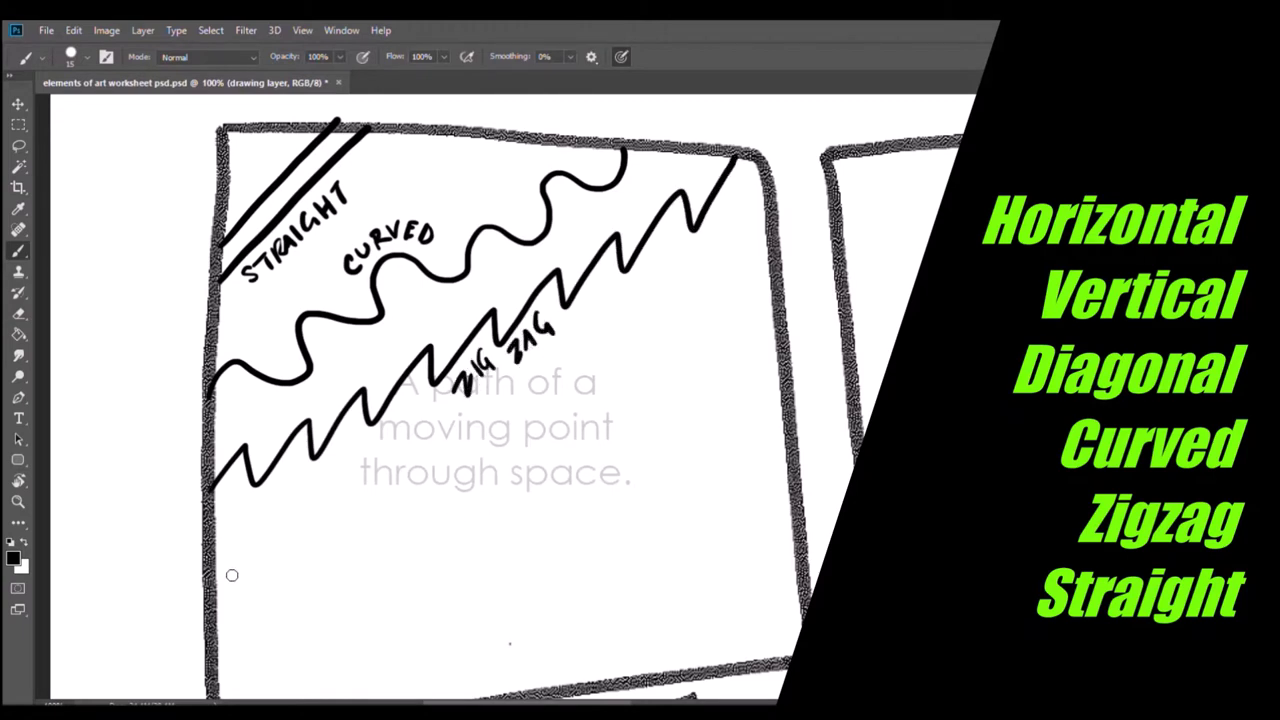
pyautogui.moveTo(232, 572)
pyautogui.mouseDown()
pyautogui.moveTo(671, 563)
pyautogui.moveTo(251, 586)
pyautogui.mouseUp()
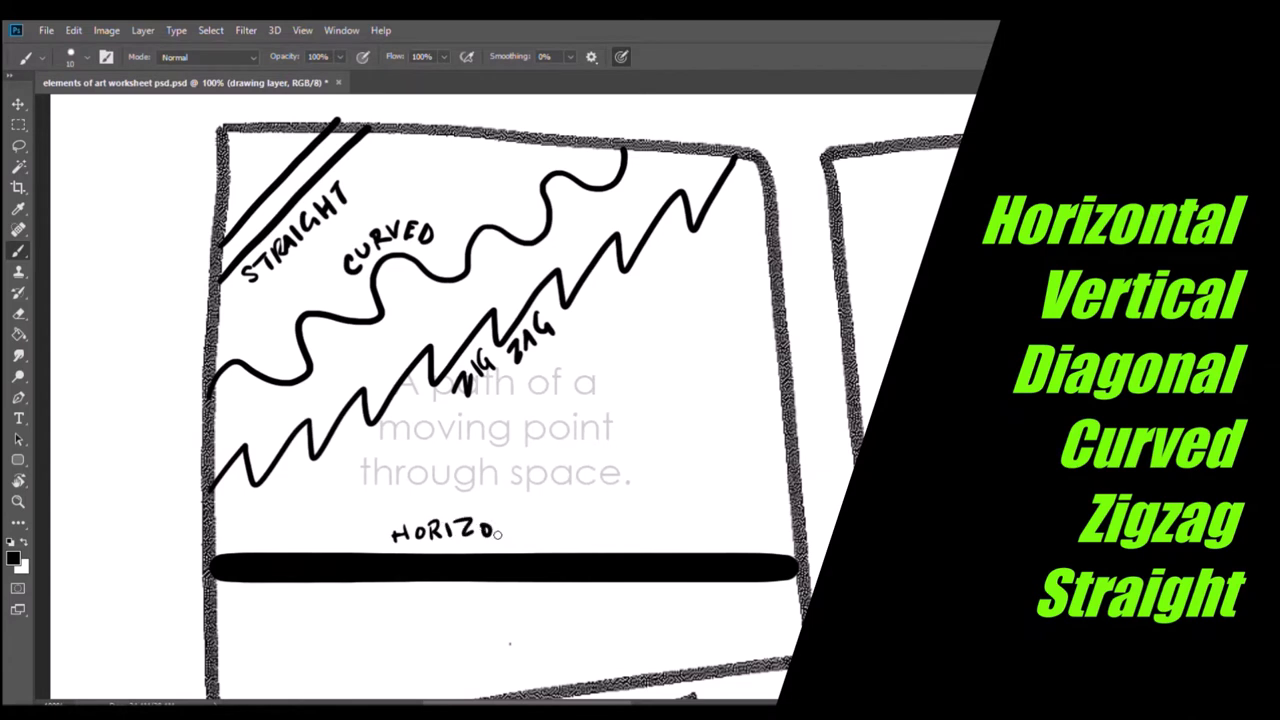
# Step: Add two vertical lines, a dashed line, a curly loop and a jagged line, then fit the worksheet on screen
pyautogui.moveTo(666, 159); pyautogui.dragTo(666, 603)
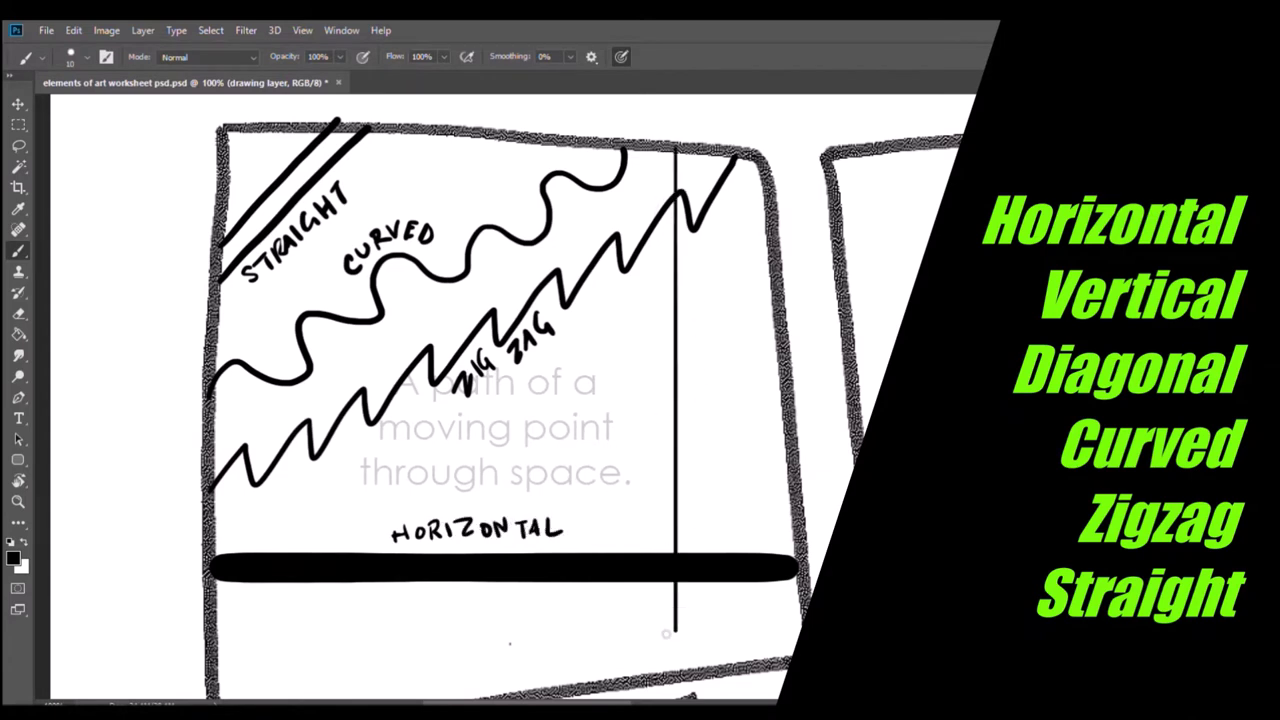
pyautogui.moveTo(683, 146); pyautogui.dragTo(683, 672)
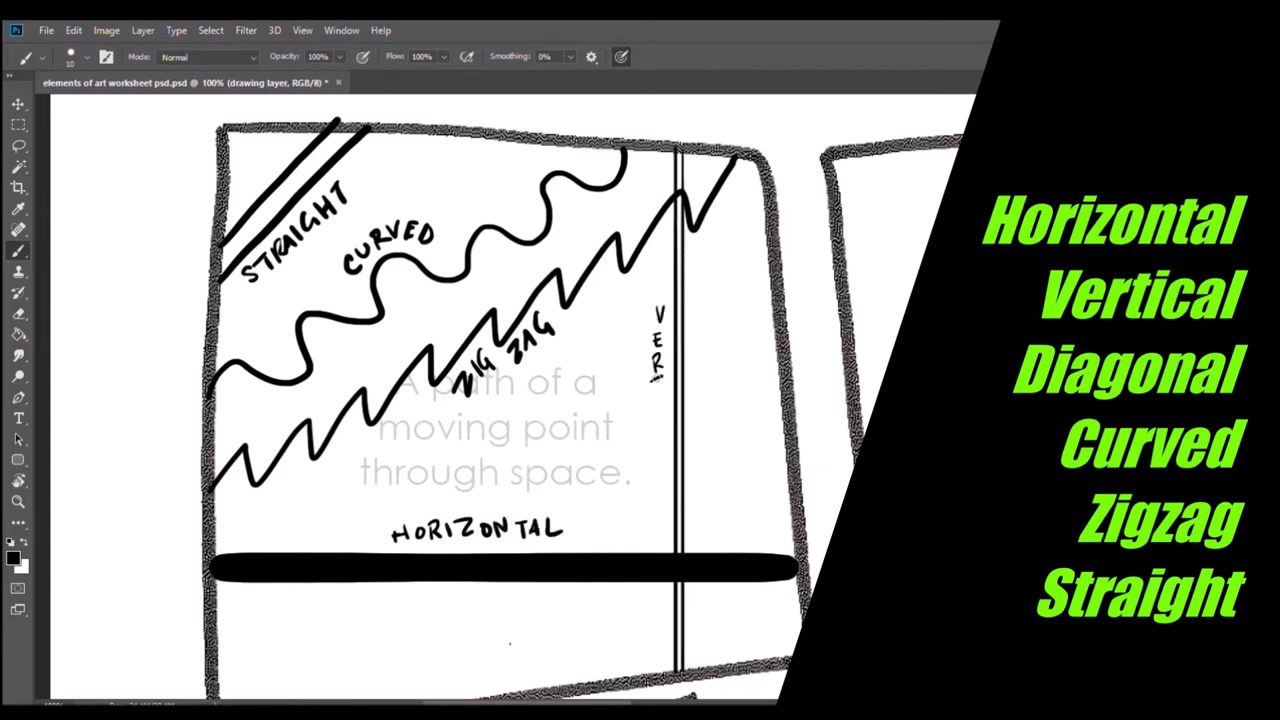
pyautogui.moveTo(483, 621); pyautogui.dragTo(723, 608)
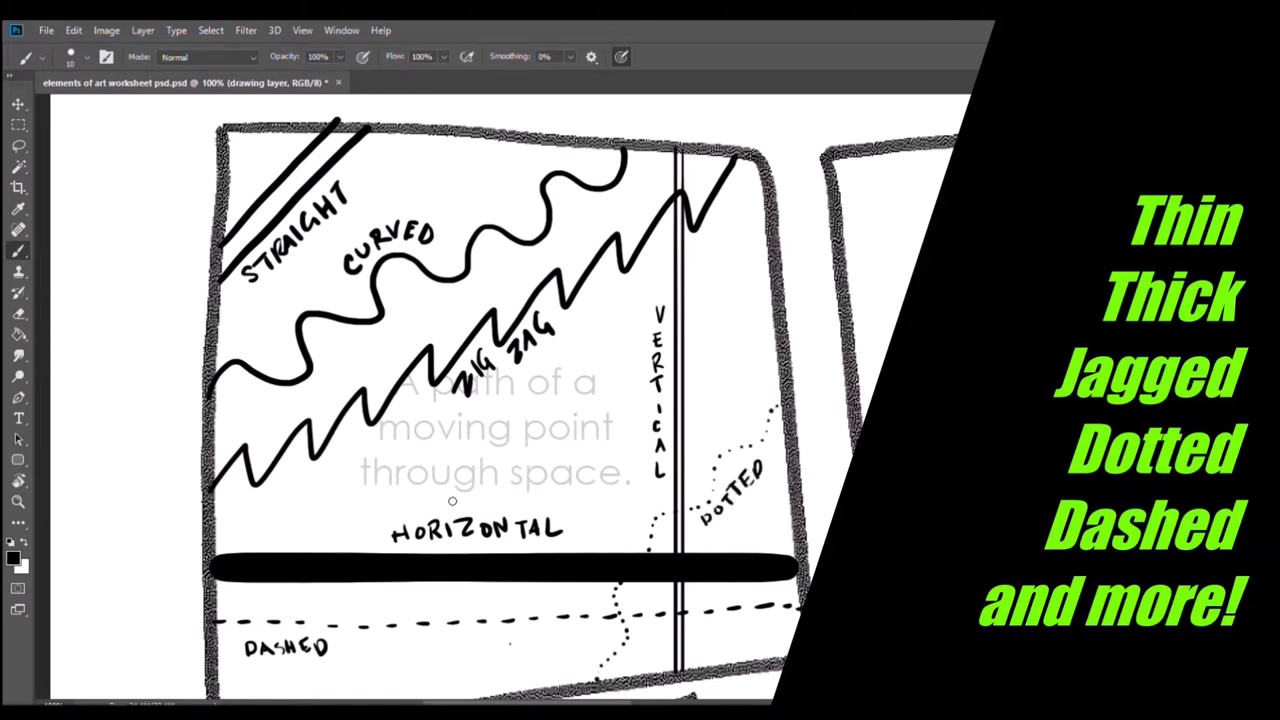
pyautogui.moveTo(205, 535)
pyautogui.mouseDown()
pyautogui.moveTo(580, 420)
pyautogui.moveTo(748, 280)
pyautogui.mouseUp()
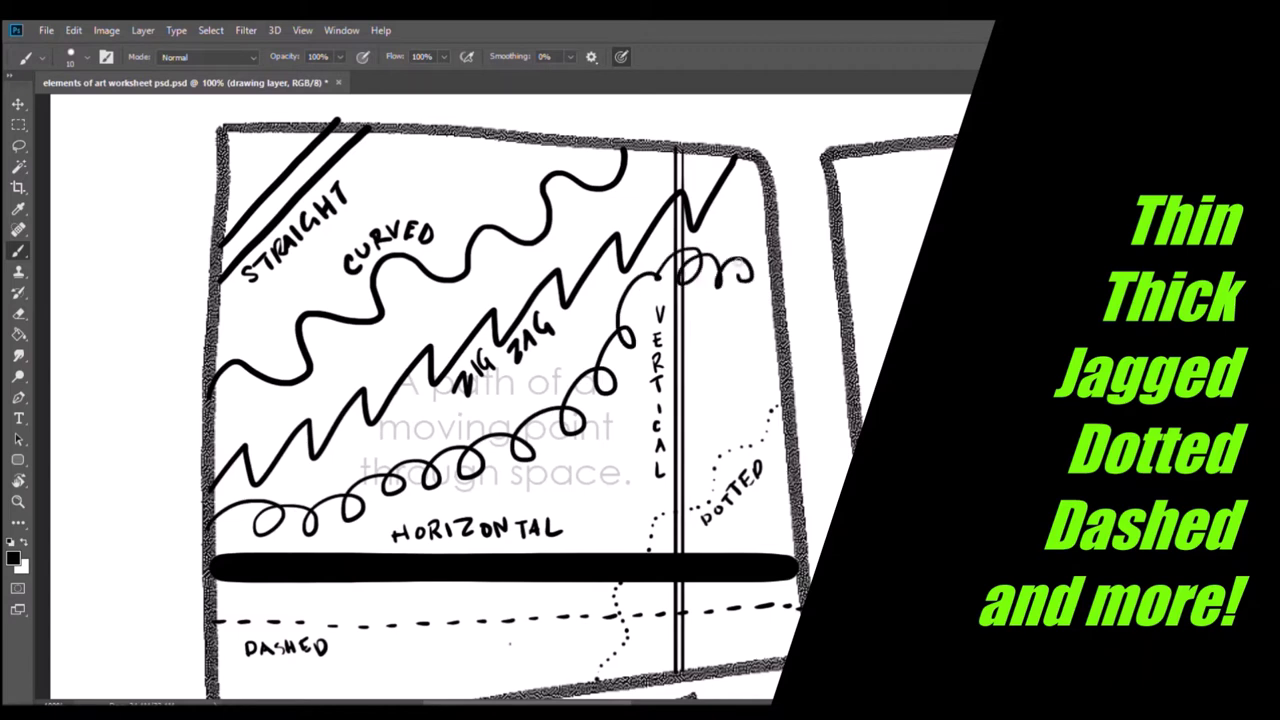
pyautogui.moveTo(475, 172)
pyautogui.mouseDown()
pyautogui.moveTo(470, 292)
pyautogui.moveTo(400, 405)
pyautogui.moveTo(395, 640)
pyautogui.moveTo(475, 698)
pyautogui.mouseUp()
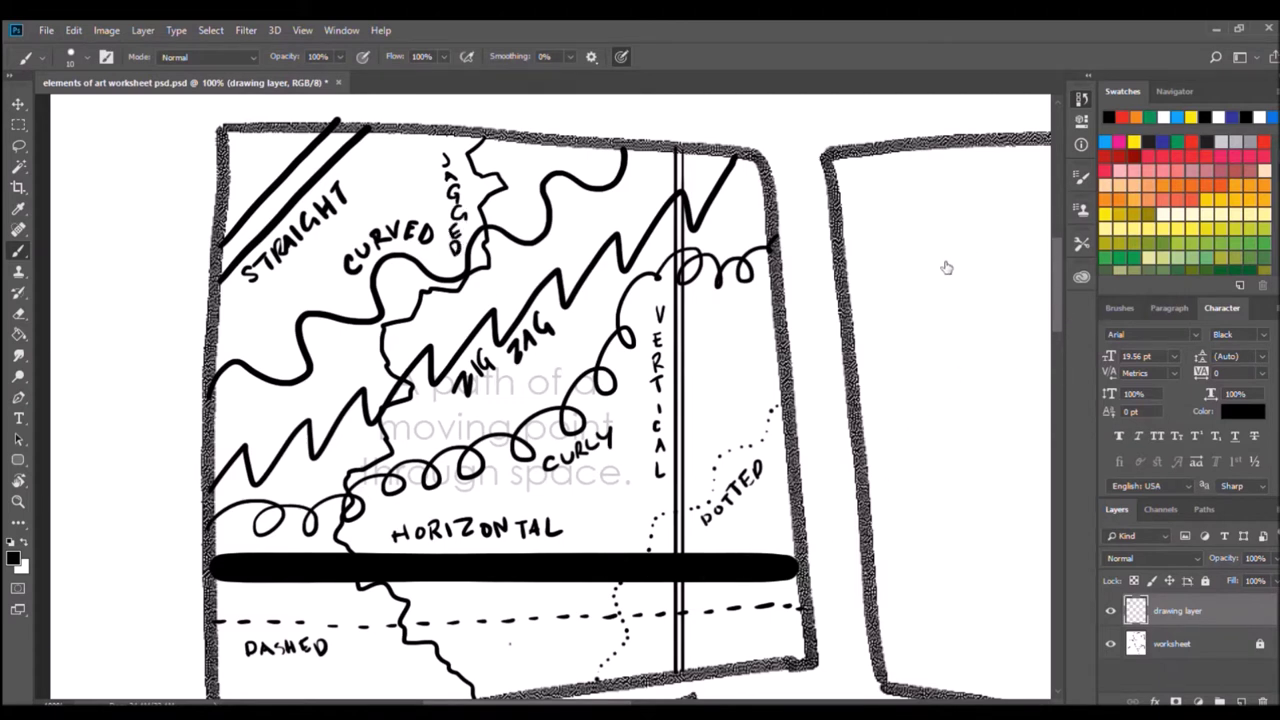
pyautogui.hotkey('ctrl', '0')
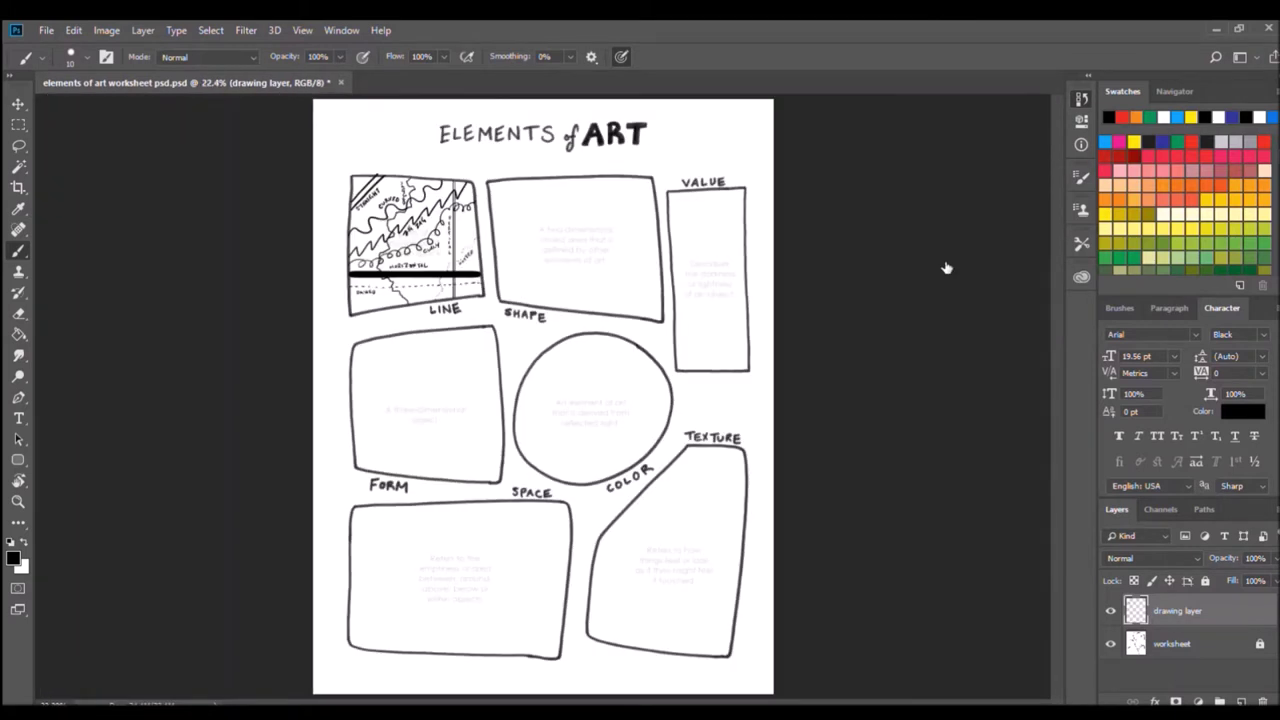
# Step: Zoom into the SHAPE box and letter 'Draw 3 geometric and 3 organic shapes!'
pyautogui.press('z')
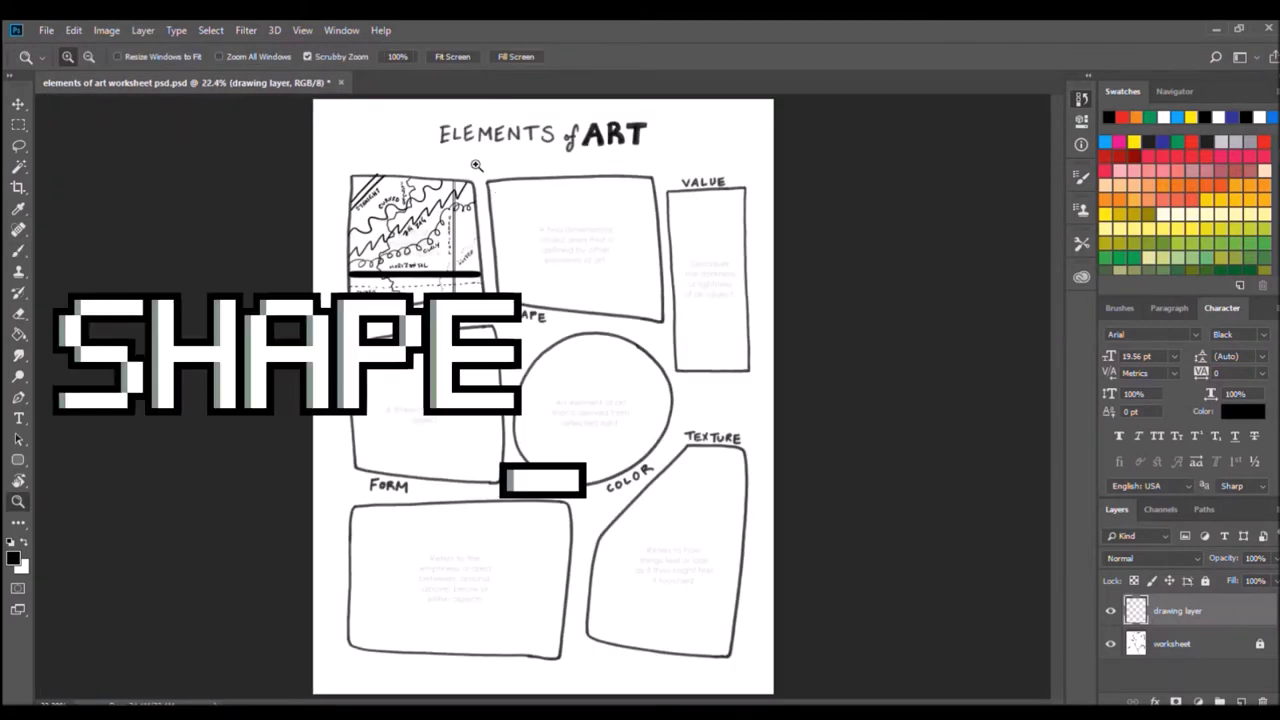
pyautogui.moveTo(492, 187); pyautogui.dragTo(615, 410)
pyautogui.press('b')
pyautogui.moveTo(357, 300)
pyautogui.mouseDown()
pyautogui.moveTo(482, 268)
pyautogui.moveTo(660, 290)
pyautogui.moveTo(780, 282)
pyautogui.mouseUp()
pyautogui.moveTo(390, 366)
pyautogui.mouseDown()
pyautogui.moveTo(434, 340)
pyautogui.moveTo(462, 352)
pyautogui.mouseUp()
pyautogui.moveTo(522, 326); pyautogui.dragTo(548, 358)
pyautogui.moveTo(574, 350); pyautogui.dragTo(730, 336)
pyautogui.moveTo(498, 420)
pyautogui.mouseDown()
pyautogui.moveTo(632, 400)
pyautogui.moveTo(667, 412)
pyautogui.mouseUp()
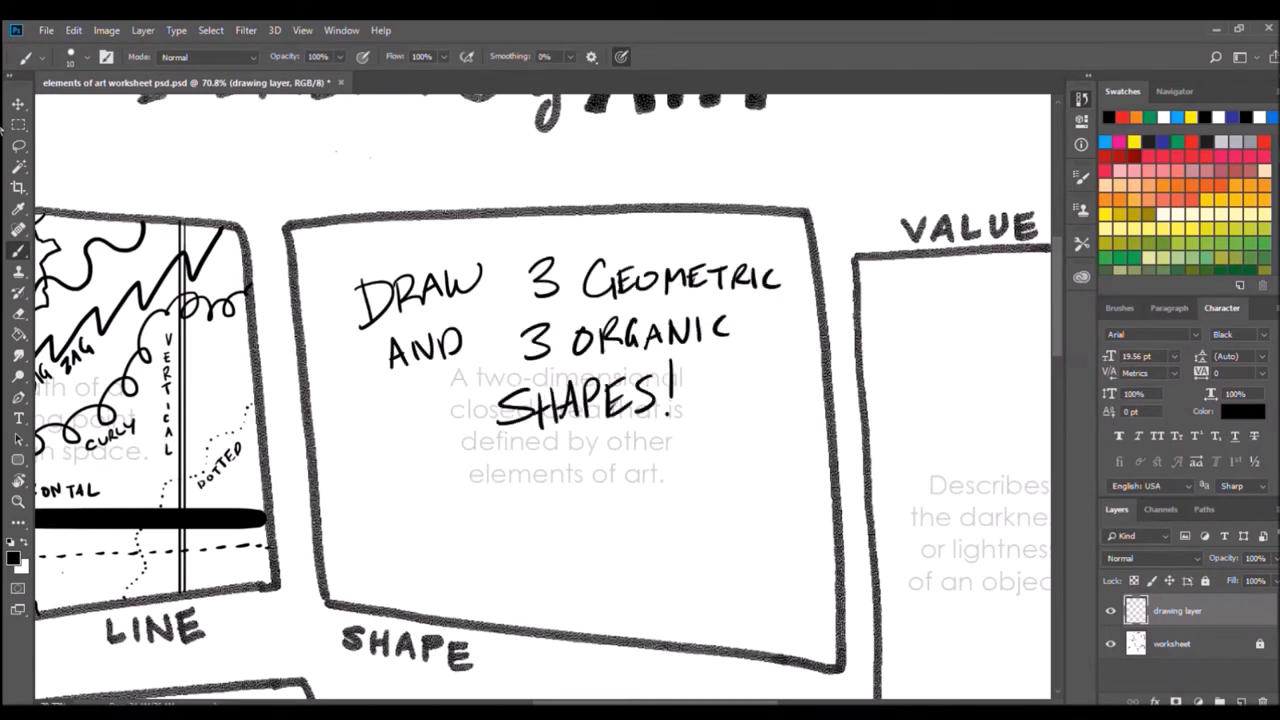
# Step: Delete the instruction lettering, then draw a green square labelled SQUARE and a red circle
pyautogui.click(18, 124)
pyautogui.moveTo(330, 200); pyautogui.dragTo(670, 453)
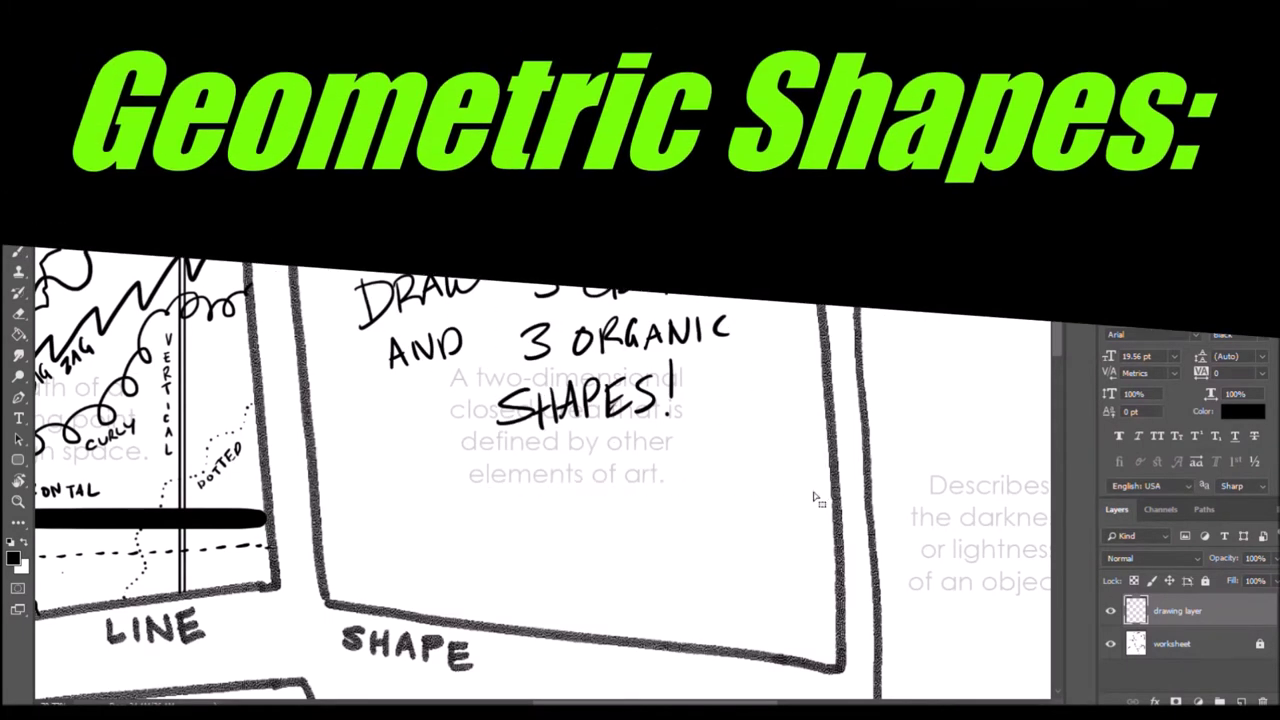
pyautogui.press('Delete')
pyautogui.moveTo(348, 292); pyautogui.dragTo(404, 271)
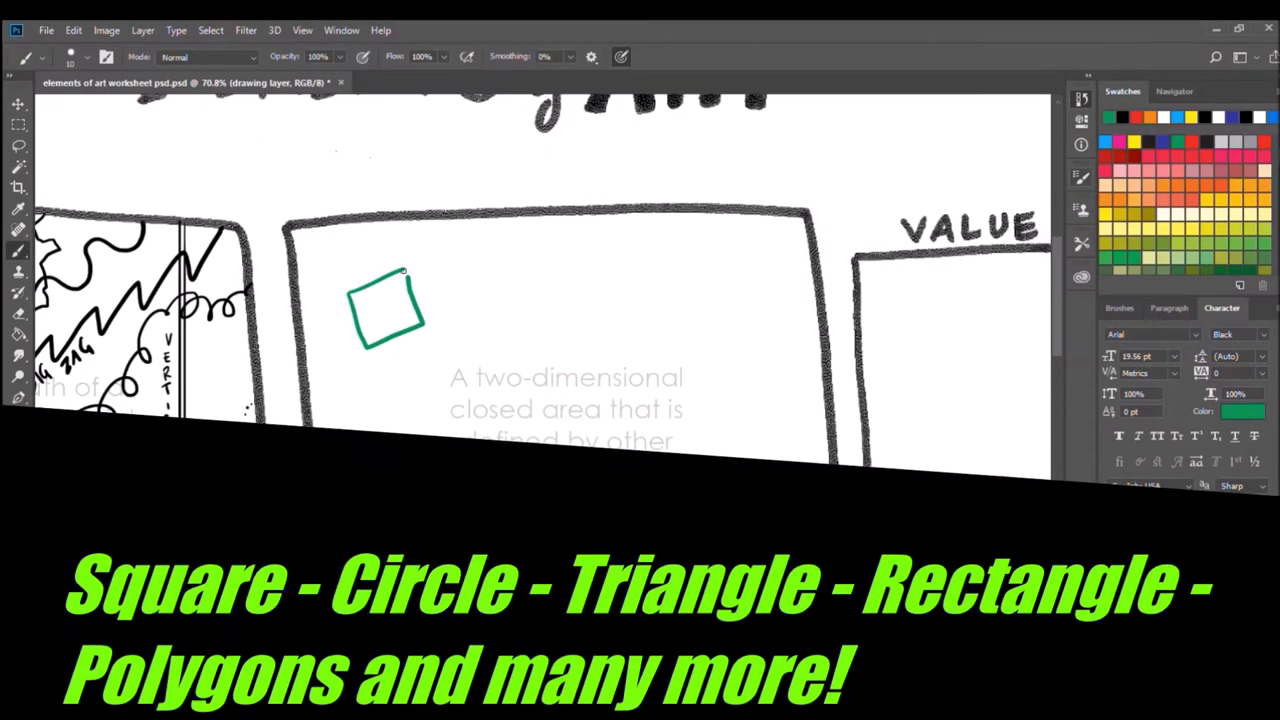
pyautogui.moveTo(388, 354); pyautogui.dragTo(380, 367)
pyautogui.moveTo(398, 357); pyautogui.dragTo(402, 351)
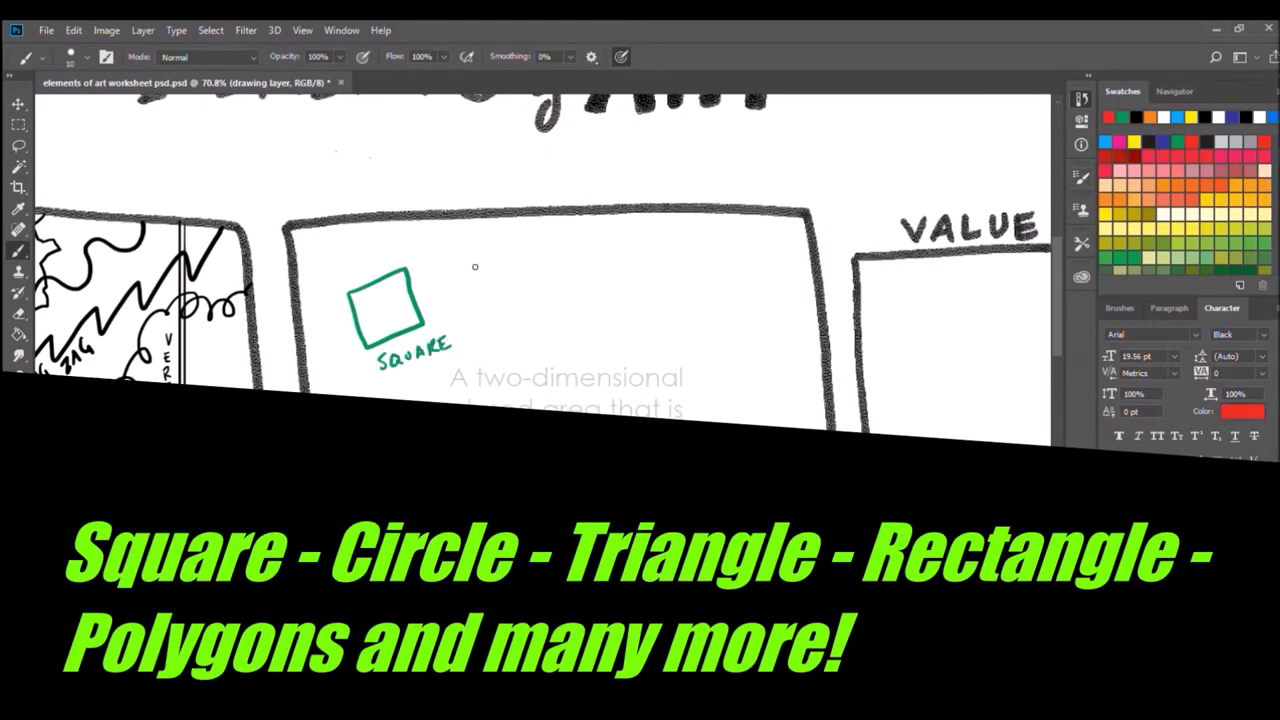
pyautogui.moveTo(527, 263); pyautogui.dragTo(538, 276)
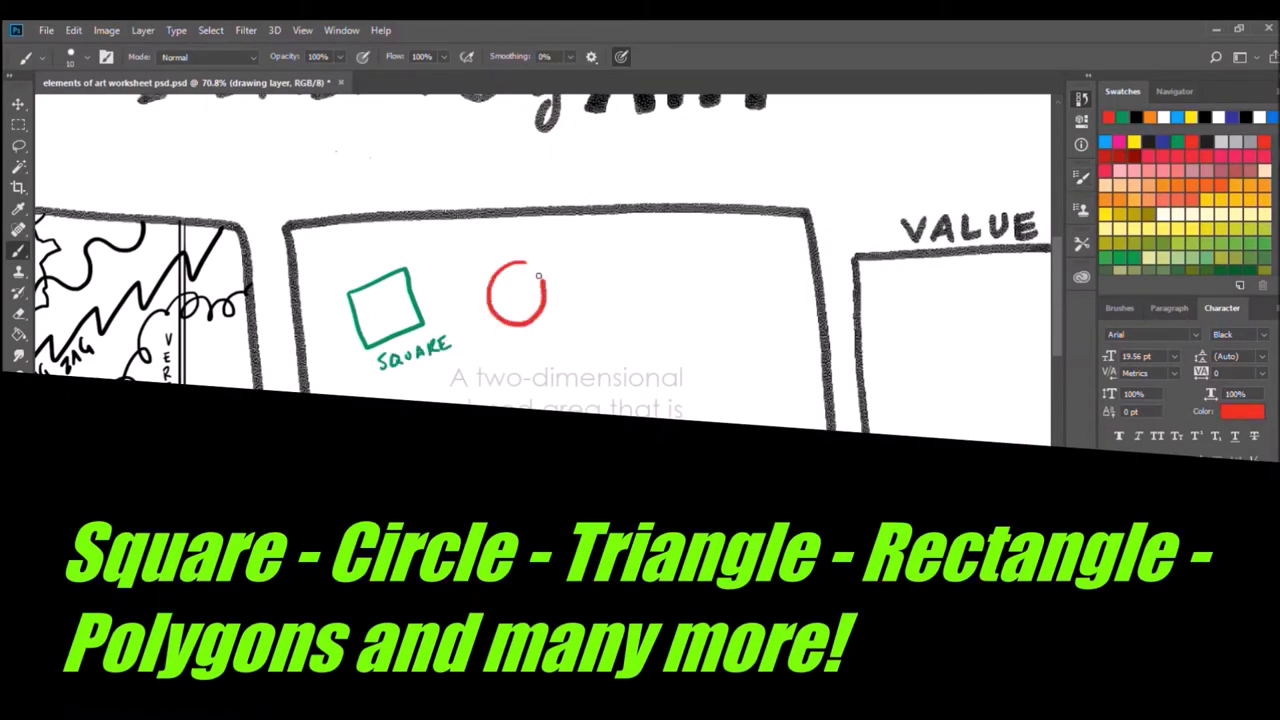
# Step: Draw a blue triangle, a yellow puddle blob and a light-blue teardrop
pyautogui.click(1178, 117)
pyautogui.moveTo(624, 322); pyautogui.dragTo(728, 340)
pyautogui.click(1204, 117)
pyautogui.moveTo(425, 462)
pyautogui.mouseDown()
pyautogui.moveTo(378, 530)
pyautogui.moveTo(427, 465)
pyautogui.mouseUp()
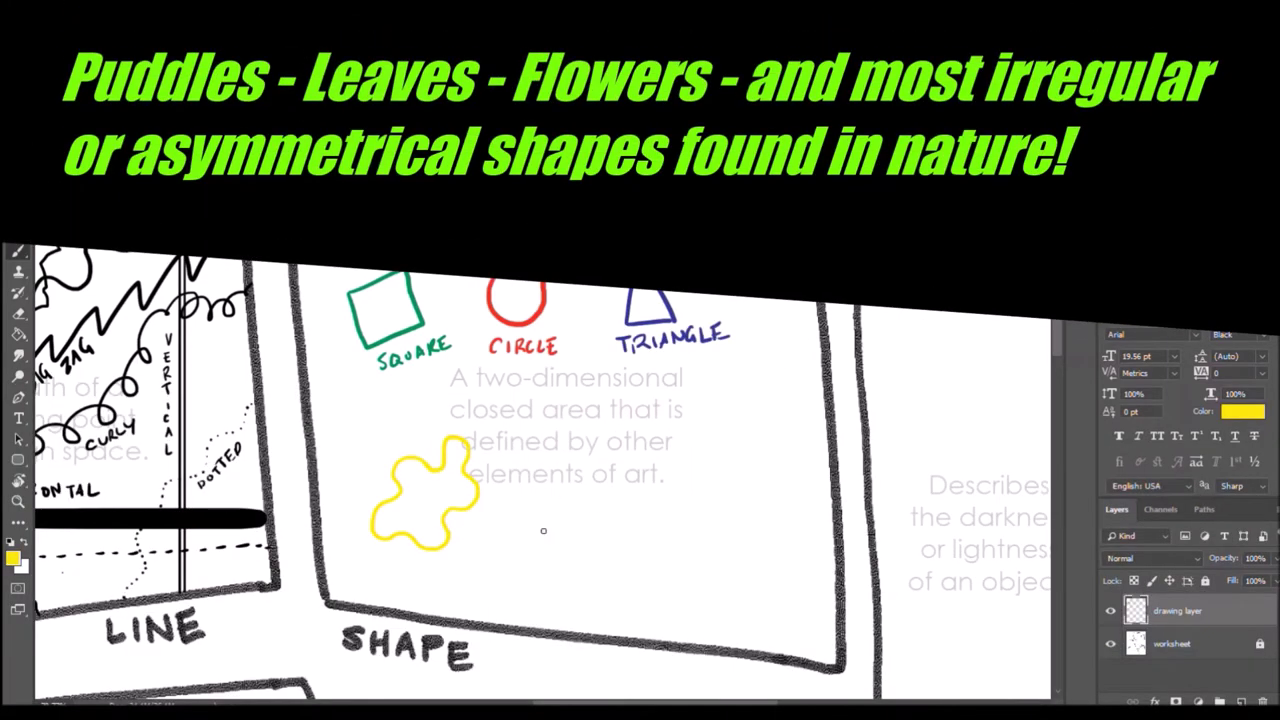
pyautogui.click(1178, 117)
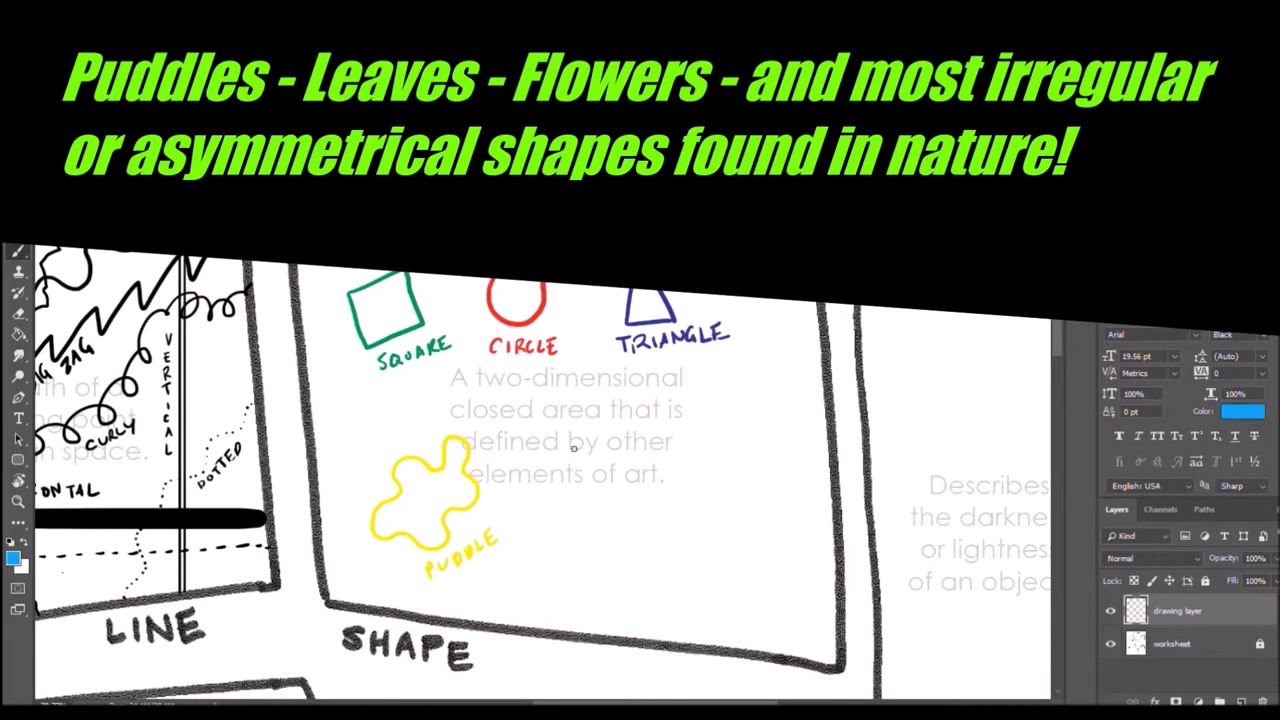
pyautogui.moveTo(576, 449); pyautogui.dragTo(577, 450)
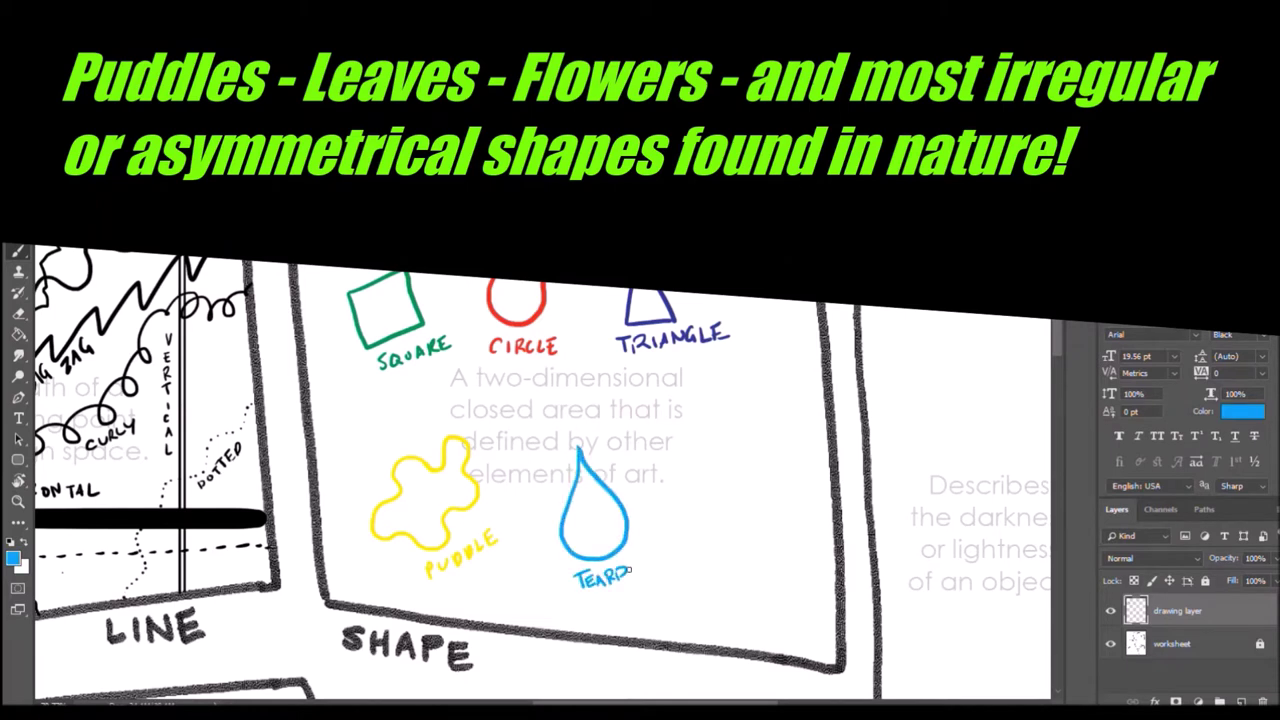
# Step: Draw an orange wavy shape beside the teardrop and scribble black atop the VALUE box
pyautogui.click(1192, 117)
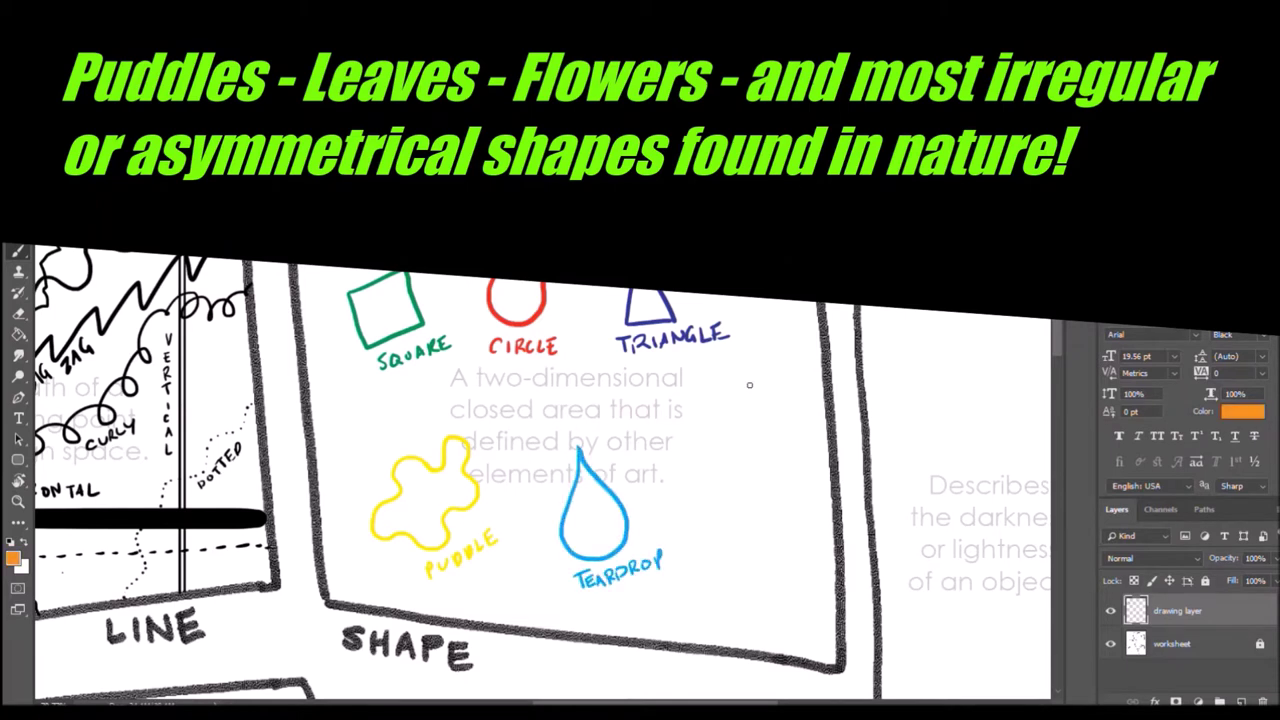
pyautogui.moveTo(748, 545); pyautogui.dragTo(719, 495)
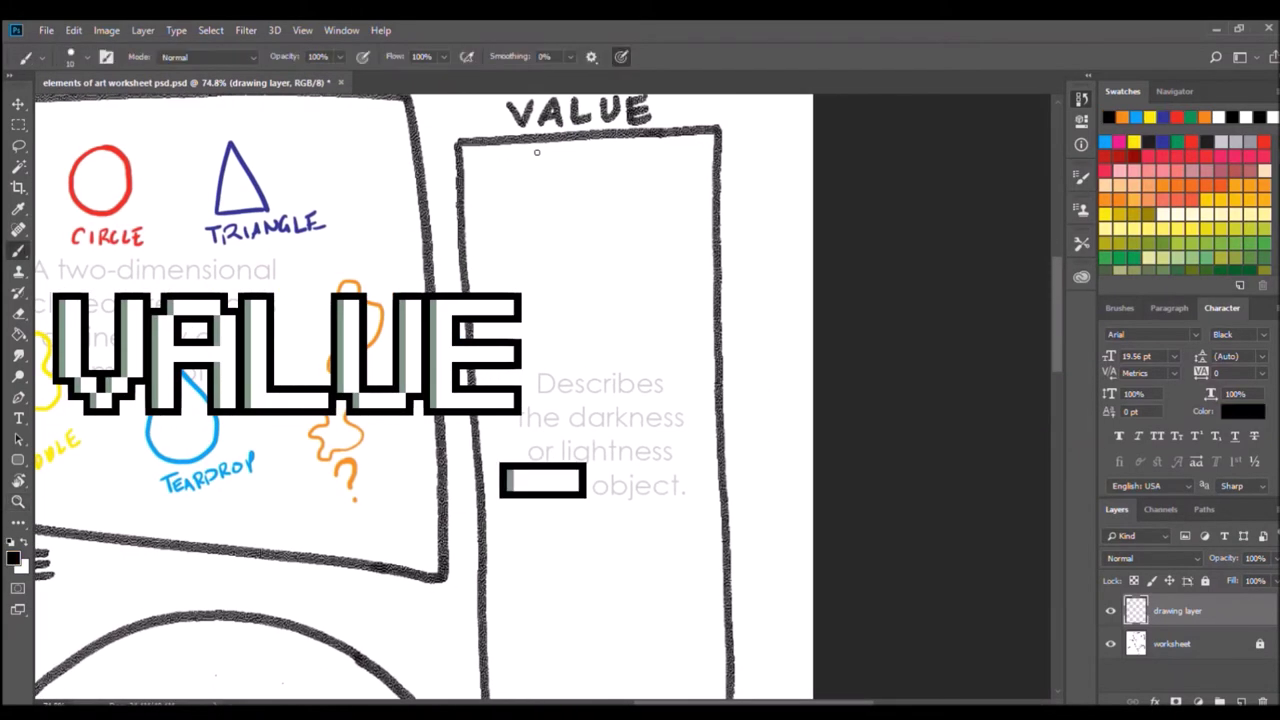
pyautogui.moveTo(536, 152)
pyautogui.mouseDown()
pyautogui.moveTo(610, 185)
pyautogui.moveTo(600, 248)
pyautogui.moveTo(626, 296)
pyautogui.mouseUp()
# Step: Handwrite 'You need to draw range' in the Value box
pyautogui.moveTo(636, 278); pyautogui.dragTo(672, 288)
pyautogui.moveTo(512, 326); pyautogui.dragTo(582, 334)
pyautogui.moveTo(603, 320); pyautogui.dragTo(603, 336)
pyautogui.moveTo(517, 384); pyautogui.dragTo(530, 380)
pyautogui.moveTo(533, 382); pyautogui.dragTo(554, 380)
pyautogui.moveTo(559, 376); pyautogui.dragTo(572, 360)
pyautogui.moveTo(592, 360); pyautogui.dragTo(590, 370)
pyautogui.moveTo(614, 358); pyautogui.dragTo(616, 372)
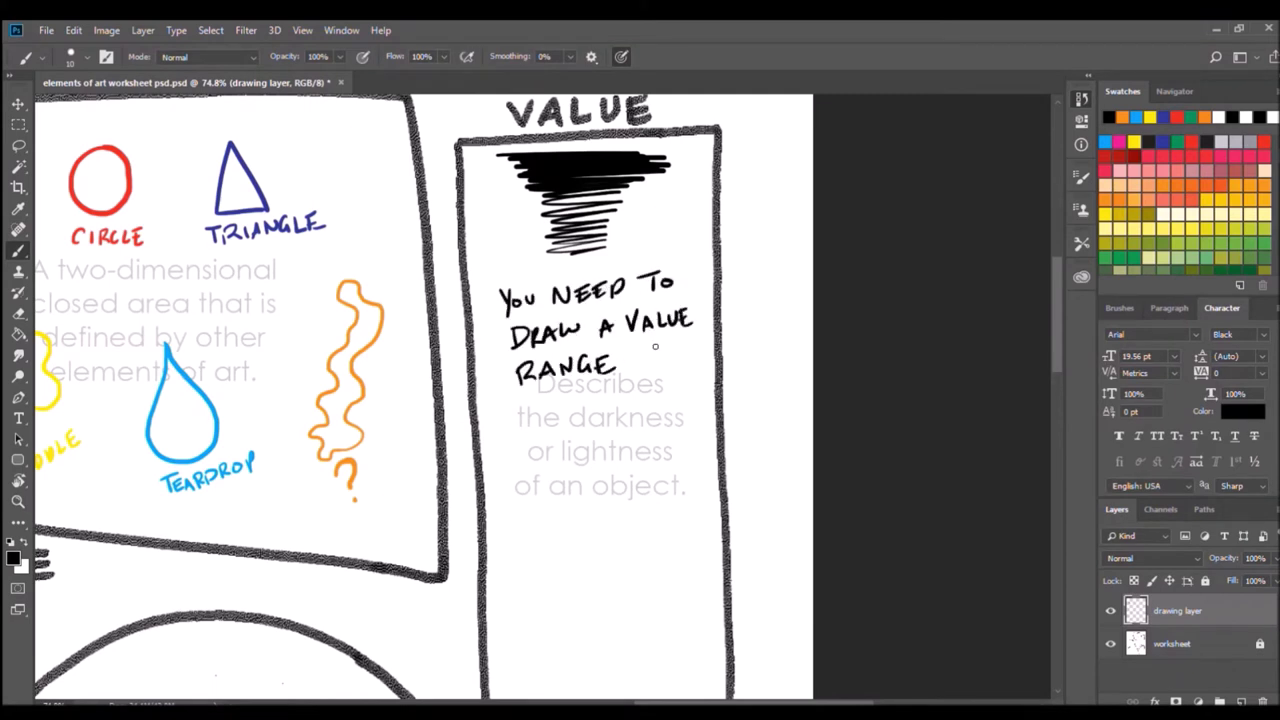
# Step: Add the black-to-gray-to-white reminder below RANGE
pyautogui.moveTo(533, 407); pyautogui.dragTo(600, 400)
pyautogui.moveTo(622, 392); pyautogui.dragTo(640, 418)
pyautogui.moveTo(546, 444); pyautogui.dragTo(600, 436)
pyautogui.moveTo(536, 462); pyautogui.dragTo(554, 498)
pyautogui.moveTo(568, 490); pyautogui.dragTo(620, 476)
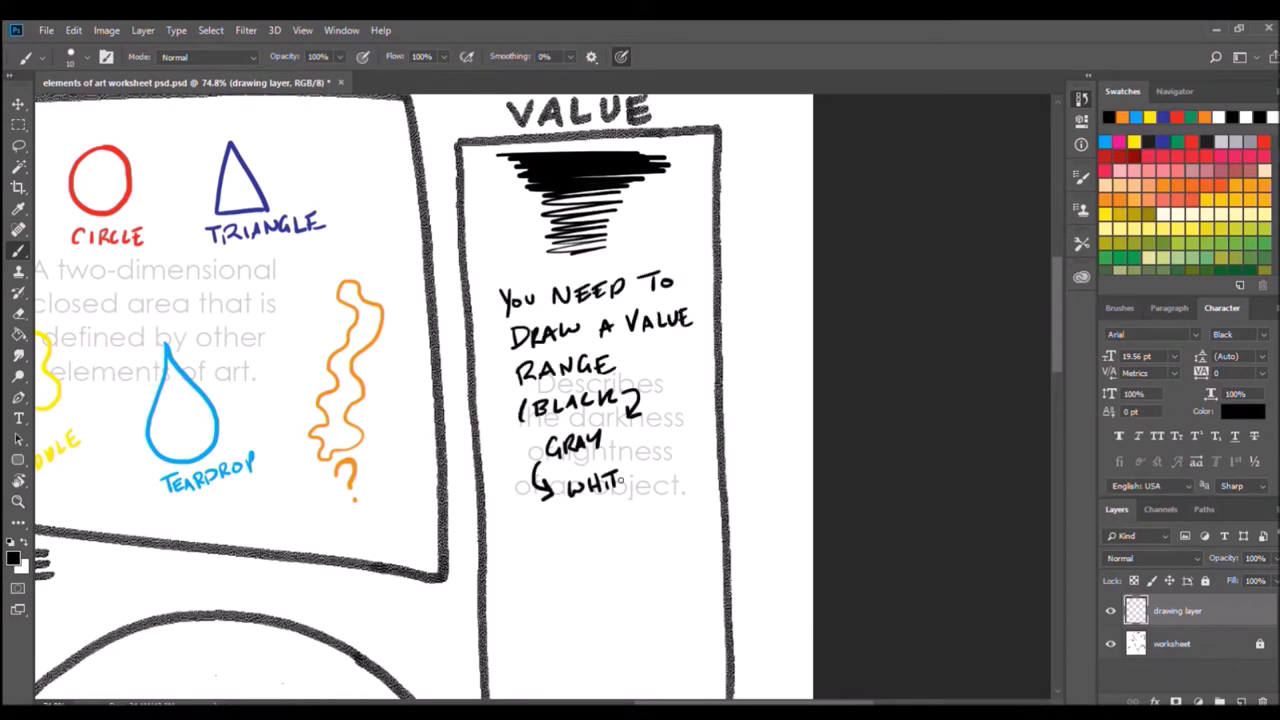
# Step: Write 'pressing harder or lighter' and an arrow pointing to a brush opacity note
pyautogui.moveTo(590, 522); pyautogui.dragTo(690, 515)
pyautogui.moveTo(524, 570); pyautogui.dragTo(672, 545)
pyautogui.moveTo(544, 600); pyautogui.dragTo(652, 578)
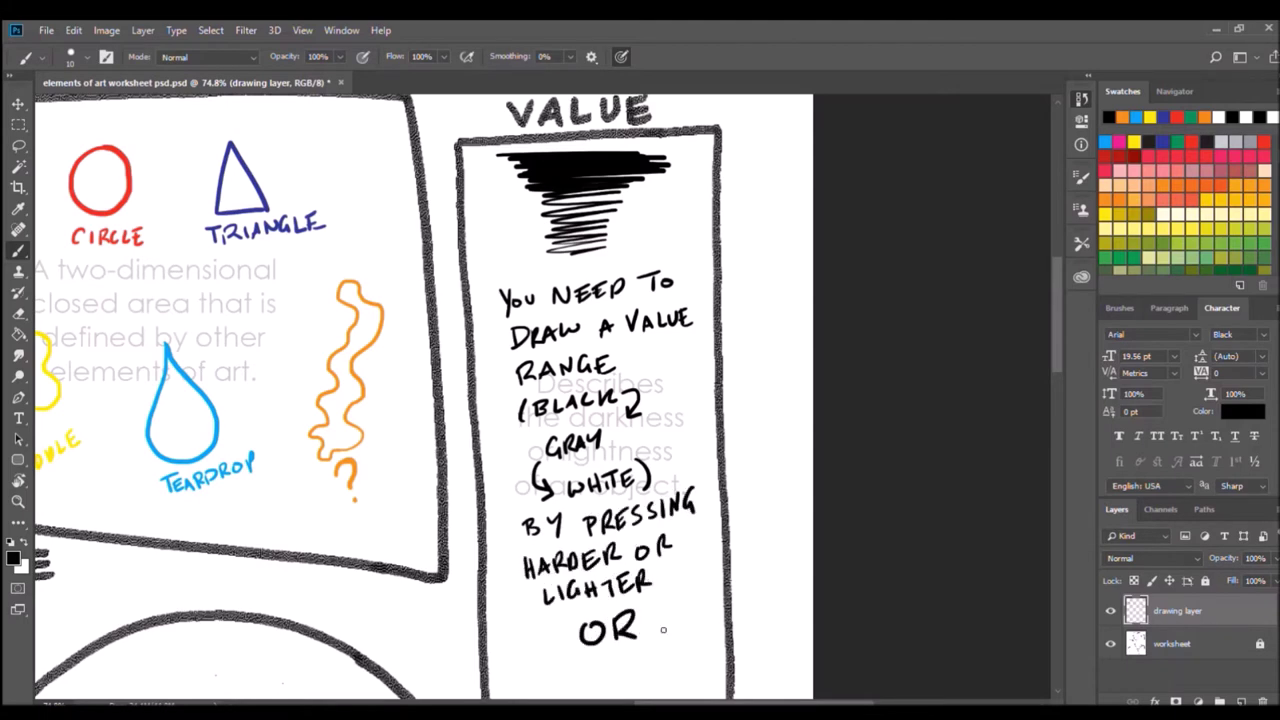
pyautogui.moveTo(520, 285); pyautogui.dragTo(224, 545)
pyautogui.moveTo(308, 197); pyautogui.dragTo(316, 120)
pyautogui.moveTo(240, 222)
pyautogui.mouseDown()
pyautogui.moveTo(226, 244)
pyautogui.moveTo(466, 200)
pyautogui.mouseUp()
pyautogui.moveTo(222, 285); pyautogui.dragTo(298, 262)
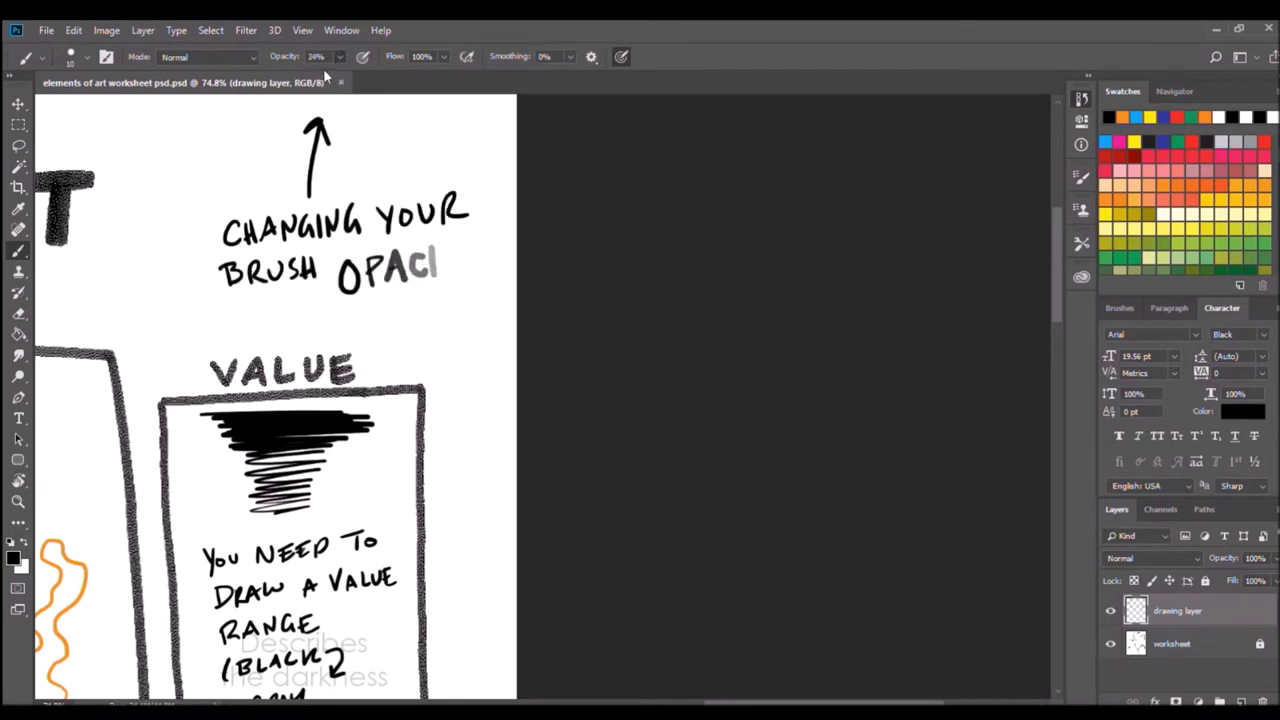
# Step: Replace the notes with soft light-grey low-opacity scribbles across the upper Value box
pyautogui.press('m')
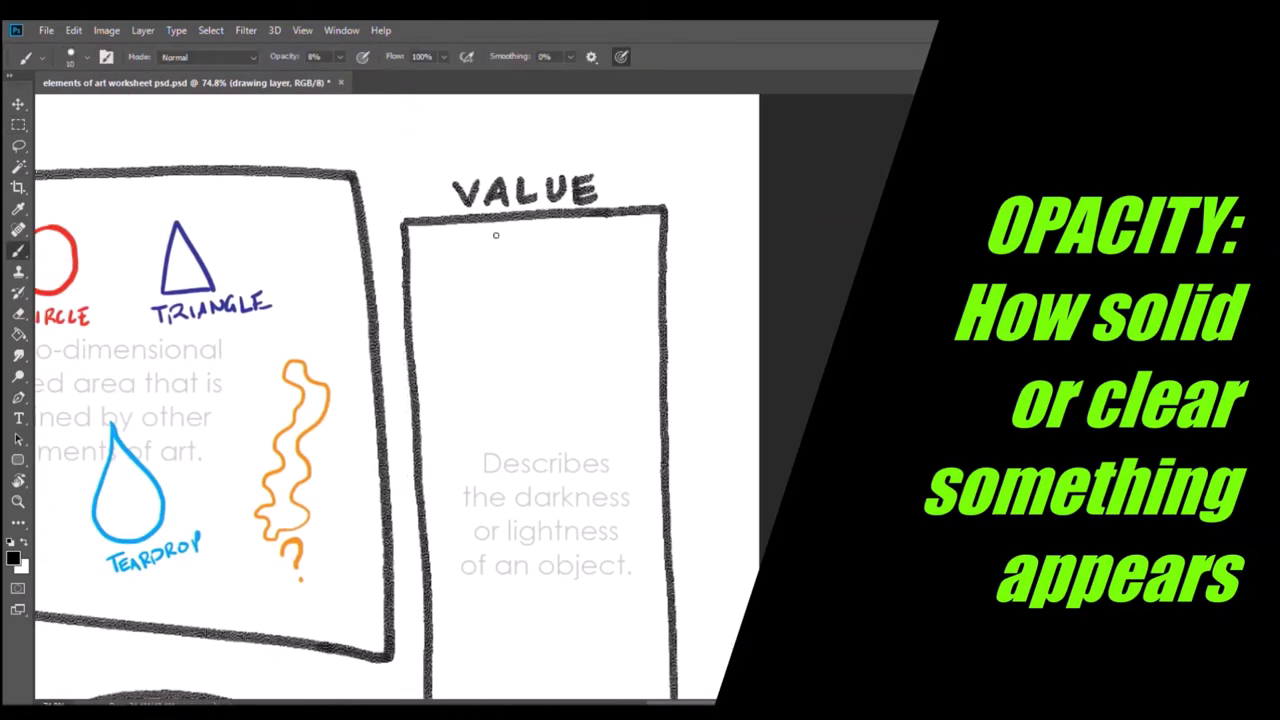
pyautogui.moveTo(495, 235)
pyautogui.mouseDown()
pyautogui.moveTo(577, 297)
pyautogui.moveTo(540, 385)
pyautogui.moveTo(531, 285)
pyautogui.moveTo(508, 236)
pyautogui.moveTo(520, 290)
pyautogui.moveTo(507, 235)
pyautogui.mouseUp()
pyautogui.moveTo(554, 410); pyautogui.dragTo(552, 372)
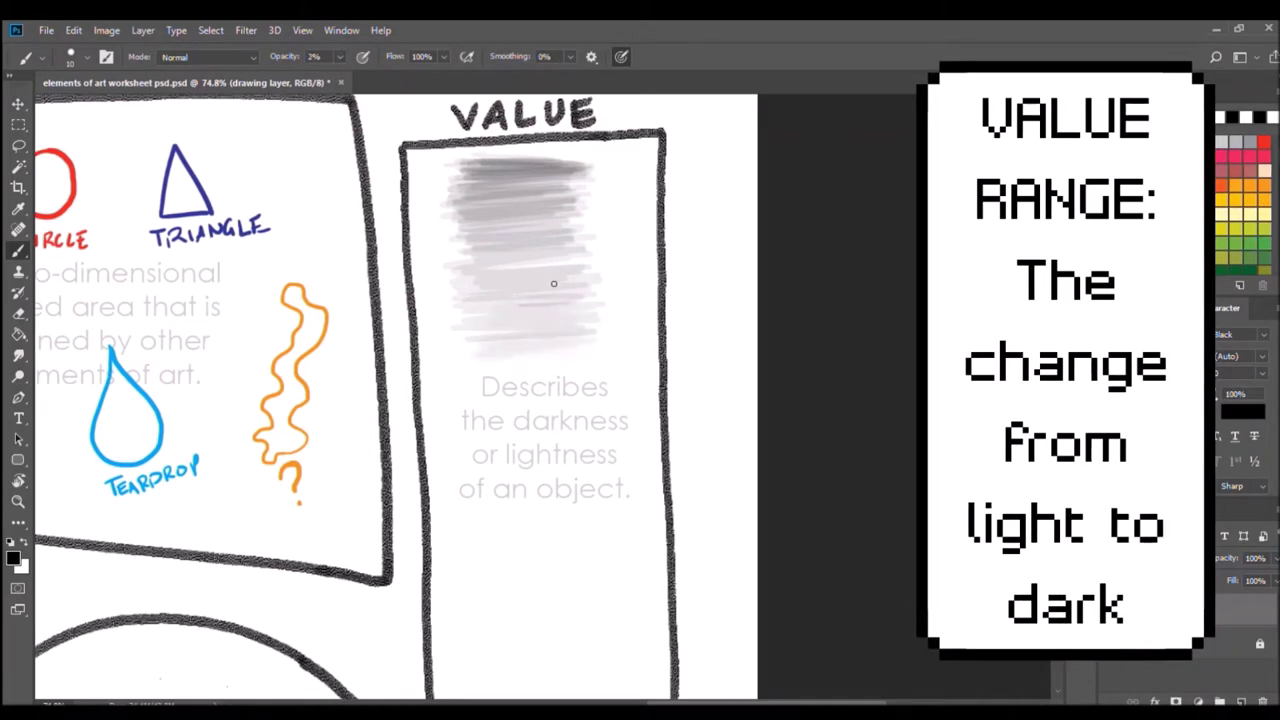
# Step: Scribble a dark-to-light grey gradient in the Value box, lowering opacity for the lighter strokes
pyautogui.moveTo(310, 52); pyautogui.dragTo(338, 53)
pyautogui.moveTo(465, 160); pyautogui.dragTo(580, 175)
pyautogui.moveTo(455, 185); pyautogui.dragTo(575, 235)
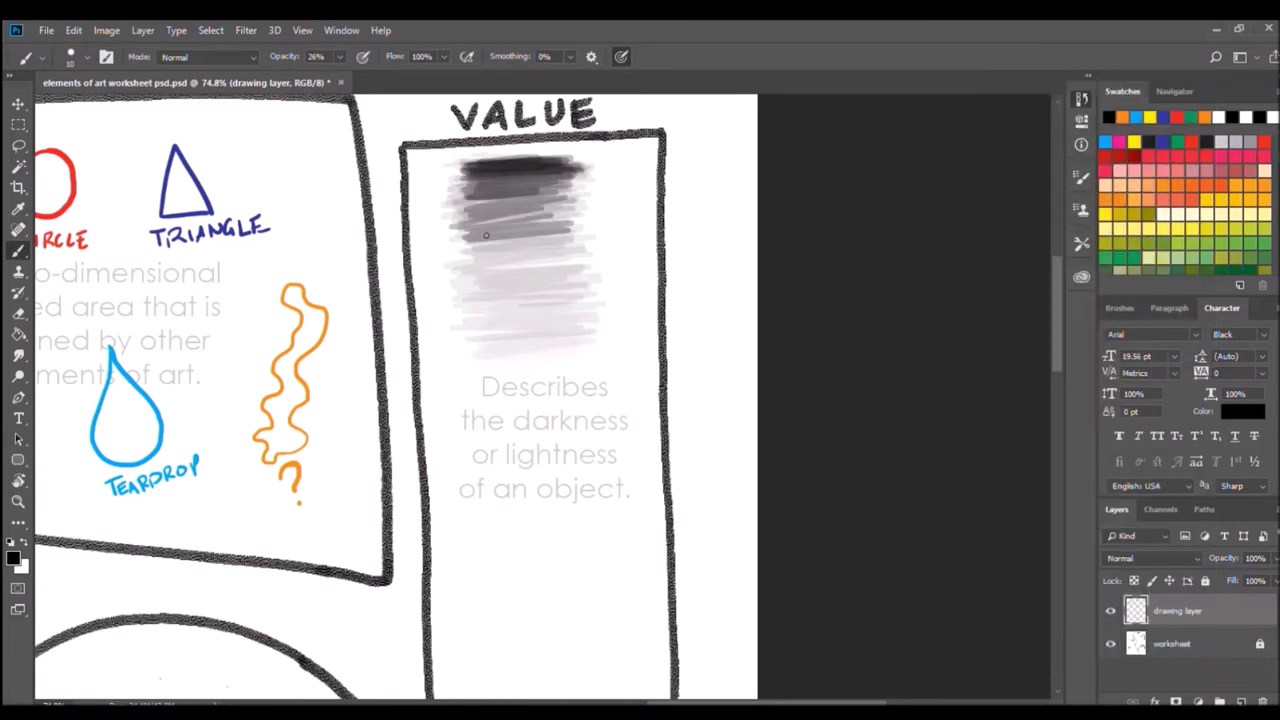
pyautogui.moveTo(465, 230); pyautogui.dragTo(570, 240)
pyautogui.press('1')
pyautogui.press('1')
pyautogui.moveTo(470, 185); pyautogui.dragTo(575, 240)
pyautogui.moveTo(465, 240); pyautogui.dragTo(578, 300)
pyautogui.moveTo(580, 175); pyautogui.dragTo(463, 235)
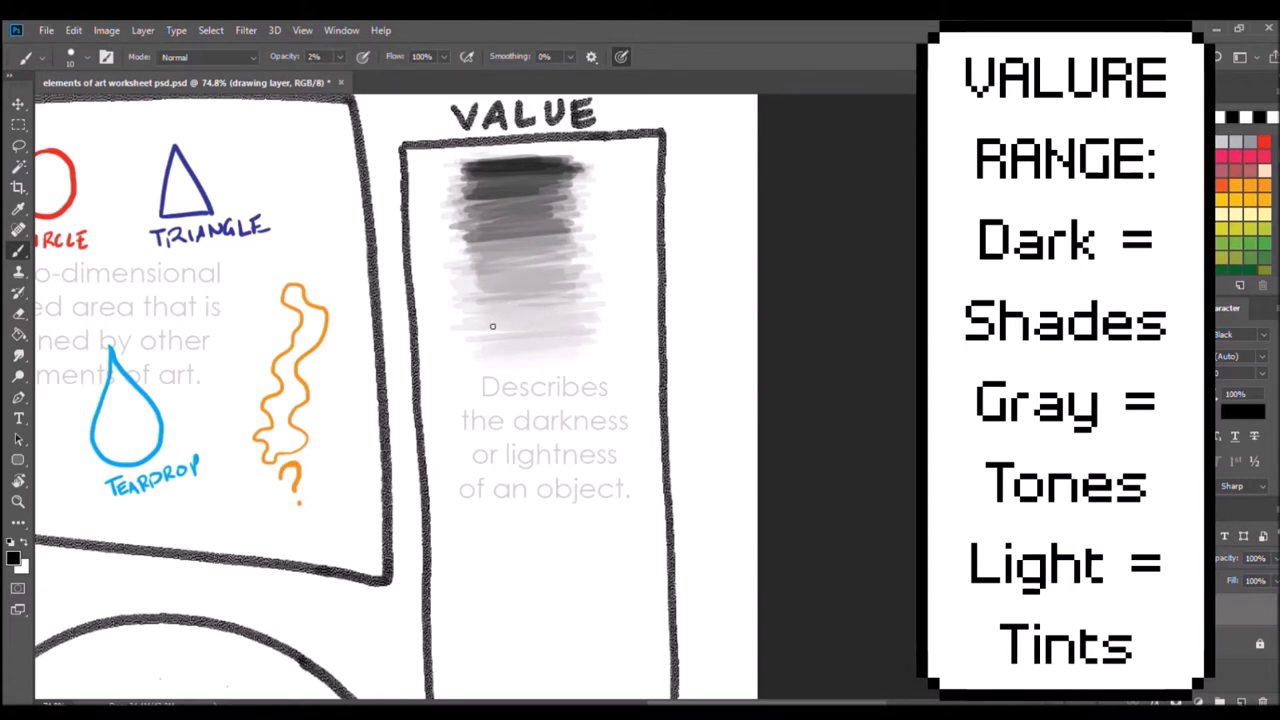
# Step: Scribble a red value band and a faint blue band below the grey gradient
pyautogui.moveTo(465, 409); pyautogui.dragTo(578, 406)
pyautogui.moveTo(480, 415)
pyautogui.mouseDown()
pyautogui.moveTo(547, 434)
pyautogui.moveTo(577, 491)
pyautogui.mouseUp()
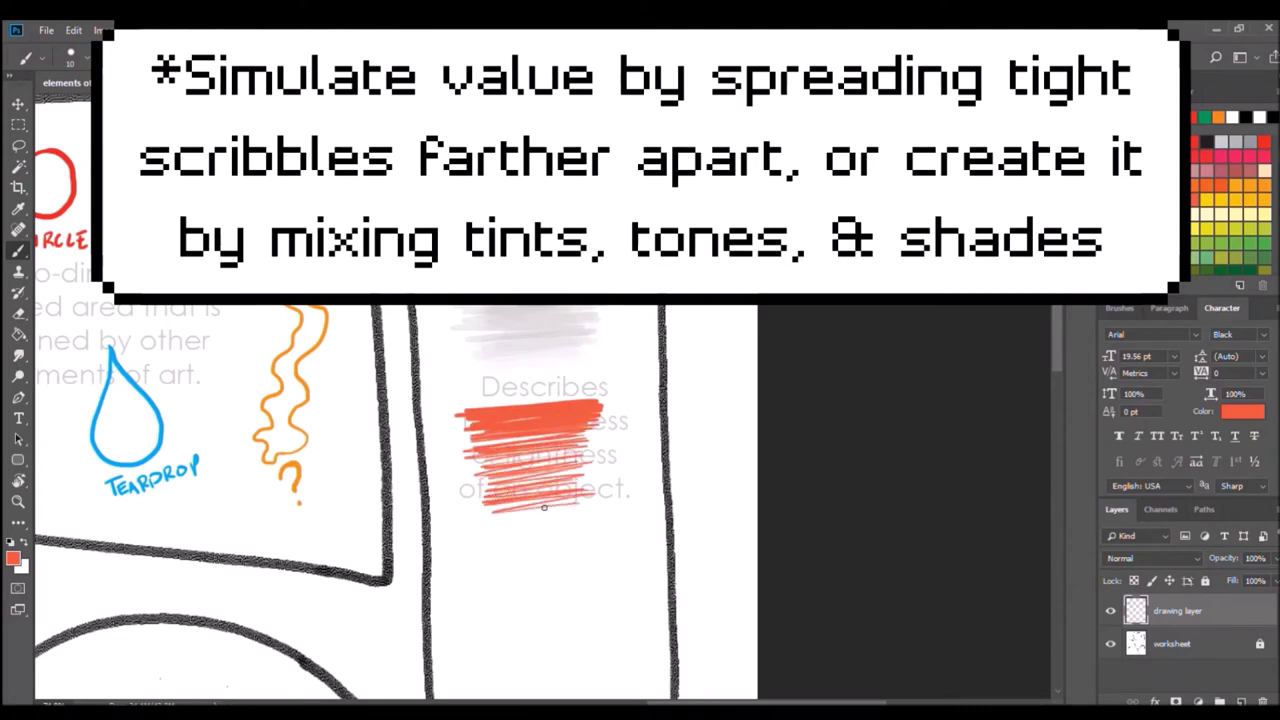
pyautogui.scroll(-3, 578, 493)
pyautogui.click(1121, 117)
pyautogui.moveTo(474, 529)
pyautogui.mouseDown()
pyautogui.moveTo(562, 513)
pyautogui.moveTo(560, 446)
pyautogui.moveTo(503, 531)
pyautogui.moveTo(537, 517)
pyautogui.moveTo(550, 528)
pyautogui.moveTo(491, 538)
pyautogui.moveTo(540, 485)
pyautogui.moveTo(540, 428)
pyautogui.mouseUp()
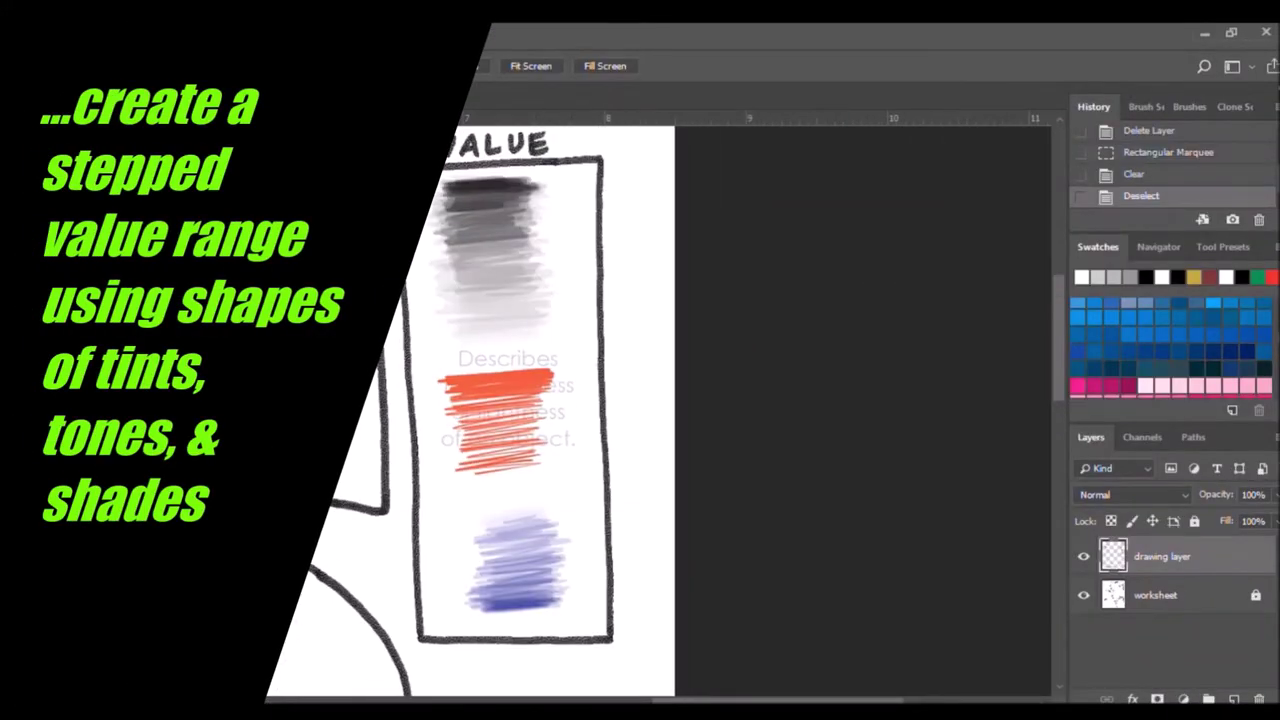
# Step: On a new layer, paint black stripes across the top of the value bar
pyautogui.click(1233, 697)
pyautogui.press('b')
pyautogui.scroll(-3, 1193, 345)
pyautogui.scroll(-3, 1193, 345)
pyautogui.scroll(-3, 1193, 345)
pyautogui.scroll(-3, 1193, 345)
pyautogui.scroll(-3, 1193, 345)
pyautogui.moveTo(440, 192); pyautogui.dragTo(598, 192)
pyautogui.moveTo(420, 236)
pyautogui.mouseDown()
pyautogui.moveTo(476, 248)
pyautogui.moveTo(596, 240)
pyautogui.mouseUp()
# Step: Paint dark stepped grey stripes down the value bar, redoing the last stripe
pyautogui.moveTo(415, 280); pyautogui.dragTo(580, 286)
pyautogui.moveTo(415, 318); pyautogui.dragTo(591, 320)
pyautogui.moveTo(415, 355); pyautogui.dragTo(596, 355)
pyautogui.moveTo(430, 390)
pyautogui.mouseDown()
pyautogui.moveTo(503, 405)
pyautogui.moveTo(596, 392)
pyautogui.mouseUp()
pyautogui.moveTo(415, 430); pyautogui.dragTo(596, 430)
pyautogui.moveTo(415, 466); pyautogui.dragTo(596, 466)
pyautogui.hotkey('ctrl', 'z')
pyautogui.moveTo(415, 466); pyautogui.dragTo(596, 466)
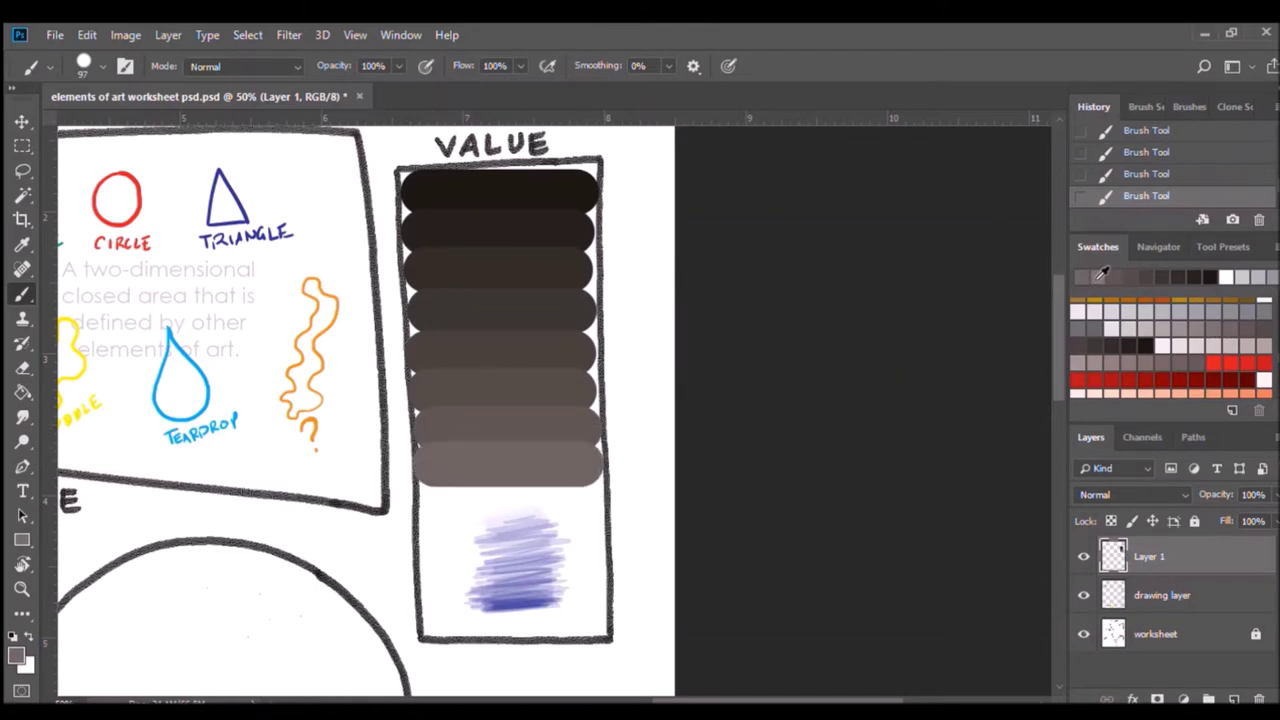
# Step: Paint progressively lighter grey stripes down to the lightest at the bar's bottom
pyautogui.click(1094, 329)
pyautogui.moveTo(415, 510); pyautogui.dragTo(596, 510)
pyautogui.click(1111, 329)
pyautogui.moveTo(412, 545); pyautogui.dragTo(605, 545)
pyautogui.click(1128, 329)
pyautogui.moveTo(412, 578); pyautogui.dragTo(605, 578)
pyautogui.click(1145, 329)
pyautogui.moveTo(412, 608)
pyautogui.mouseDown()
pyautogui.moveTo(605, 608)
pyautogui.moveTo(605, 628)
pyautogui.mouseUp()
pyautogui.moveTo(446, 650); pyautogui.dragTo(605, 650)
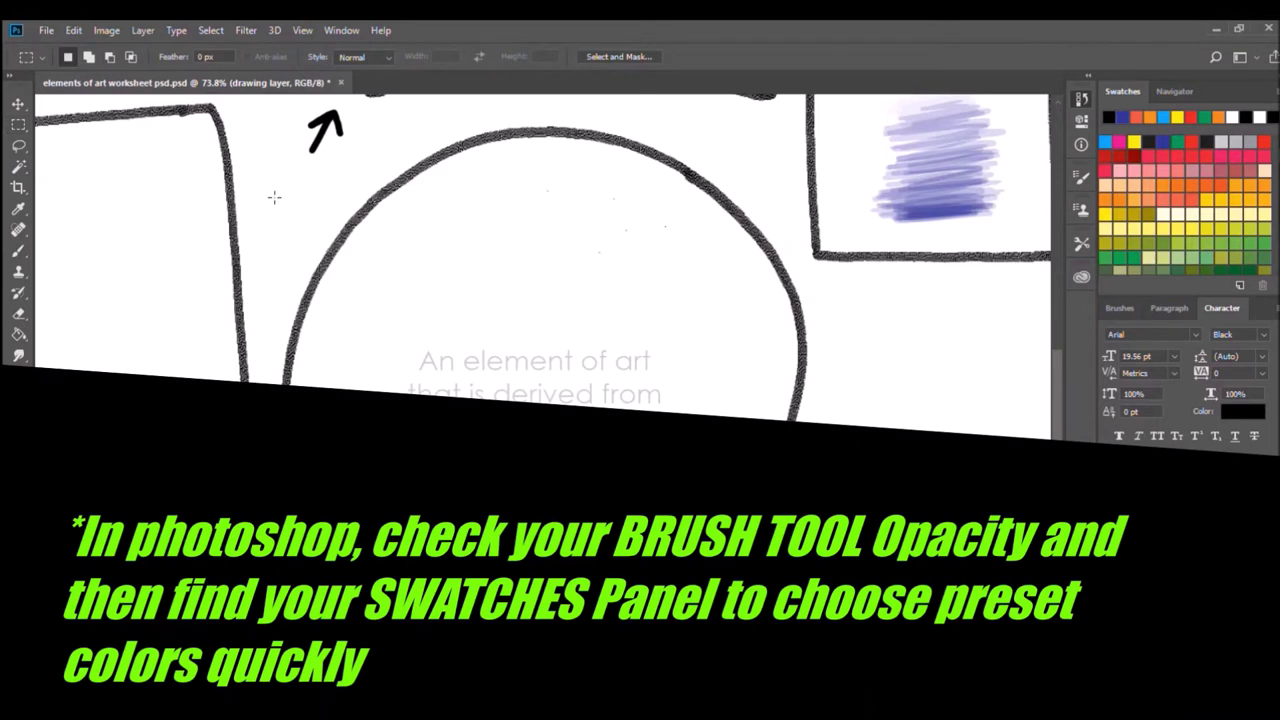
# Step: Handwrite a reminder to reset brush opacity to 100%
pyautogui.moveTo(264, 182); pyautogui.dragTo(262, 203)
pyautogui.moveTo(270, 175); pyautogui.dragTo(290, 196)
pyautogui.moveTo(292, 190); pyautogui.dragTo(310, 185)
pyautogui.moveTo(312, 185); pyautogui.dragTo(330, 160)
pyautogui.moveTo(342, 160); pyautogui.dragTo(343, 148)
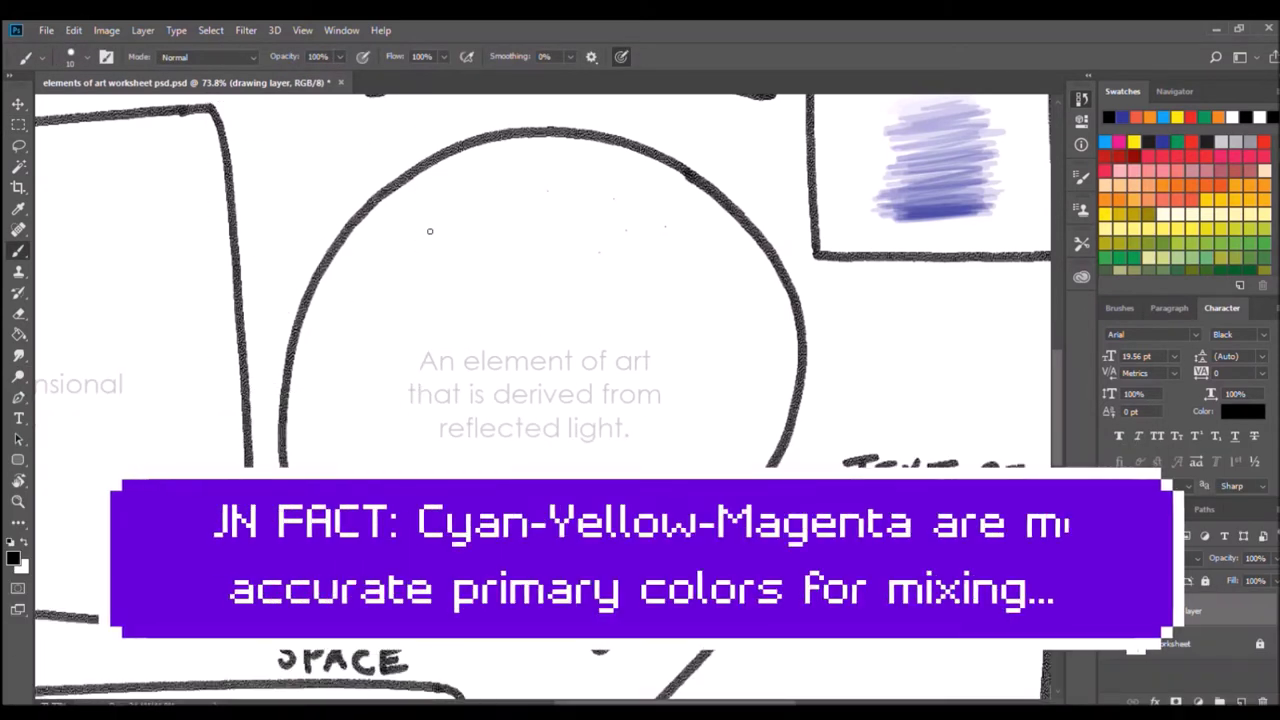
# Step: Handwrite 'DRAW A TRADITIONAL 6 COLOR' inside the circle
pyautogui.moveTo(424, 245)
pyautogui.mouseDown()
pyautogui.moveTo(440, 278)
pyautogui.moveTo(508, 262)
pyautogui.mouseUp()
pyautogui.moveTo(535, 258); pyautogui.dragTo(555, 230)
pyautogui.moveTo(400, 310)
pyautogui.mouseDown()
pyautogui.moveTo(448, 330)
pyautogui.moveTo(625, 265)
pyautogui.mouseUp()
pyautogui.moveTo(390, 365); pyautogui.dragTo(380, 405)
pyautogui.moveTo(455, 366); pyautogui.dragTo(446, 386)
pyautogui.moveTo(470, 364); pyautogui.dragTo(468, 365)
pyautogui.moveTo(490, 345); pyautogui.dragTo(496, 370)
pyautogui.moveTo(520, 350); pyautogui.dragTo(518, 349)
pyautogui.moveTo(532, 346); pyautogui.dragTo(548, 338)
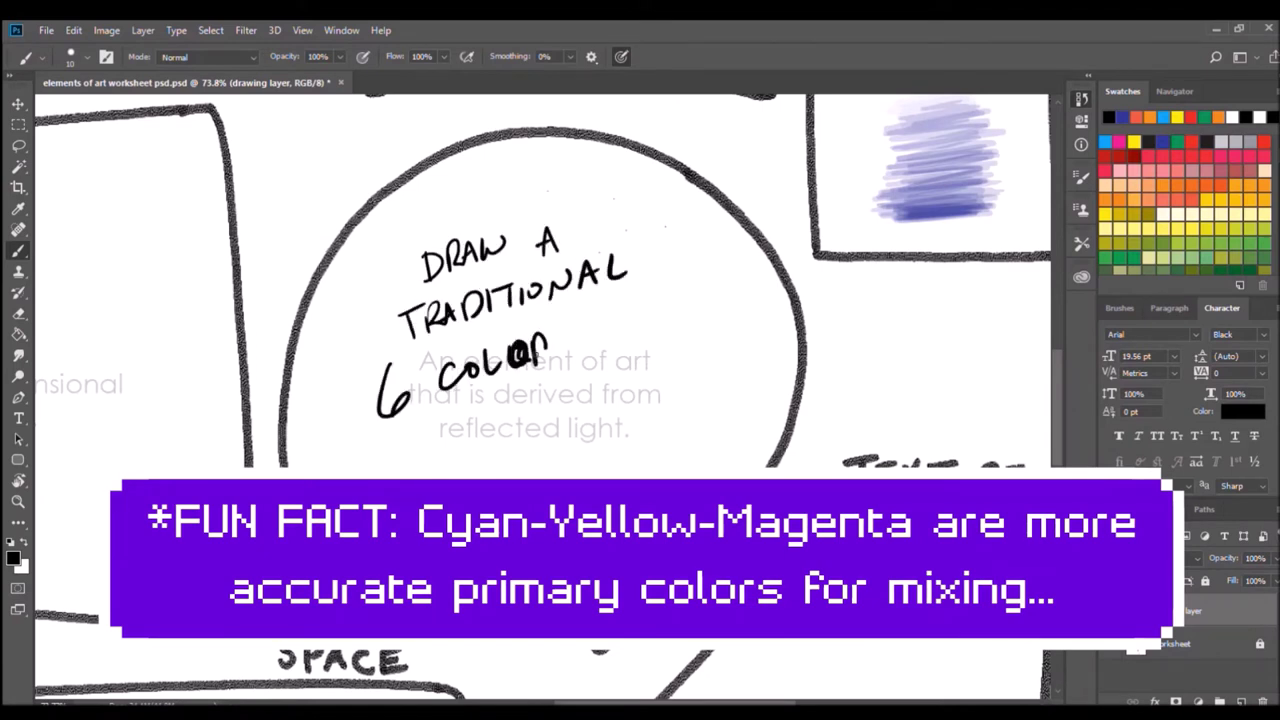
# Step: Add 'COLOR WHEEL' beneath to complete the handwritten note
pyautogui.moveTo(450, 428); pyautogui.dragTo(430, 462)
pyautogui.moveTo(470, 425); pyautogui.dragTo(468, 424)
pyautogui.moveTo(488, 416); pyautogui.dragTo(505, 440)
pyautogui.moveTo(520, 414); pyautogui.dragTo(518, 413)
pyautogui.moveTo(540, 430); pyautogui.dragTo(572, 410)
pyautogui.moveTo(588, 375); pyautogui.dragTo(624, 368)
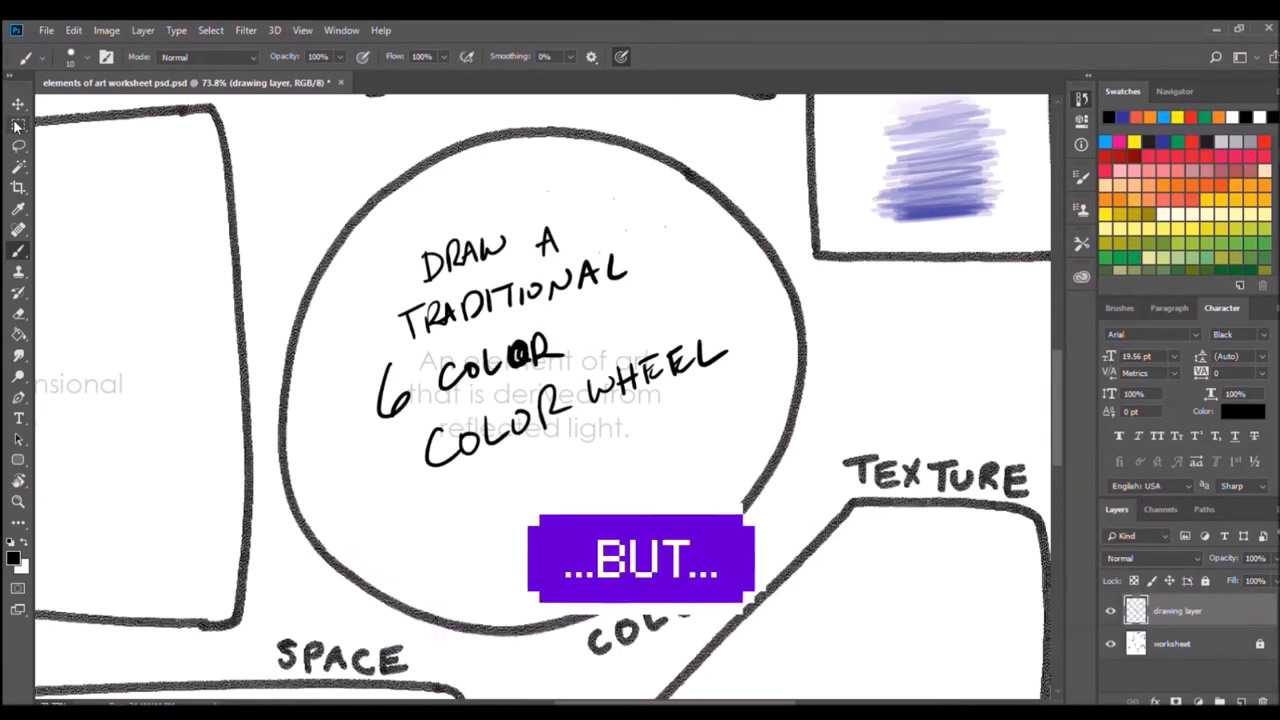
# Step: Erase the handwritten note inside the circle using a rectangular selection
pyautogui.click(19, 125)
pyautogui.moveTo(275, 201); pyautogui.dragTo(720, 486)
pyautogui.press('Delete')
pyautogui.hotkey('ctrl', 'd')
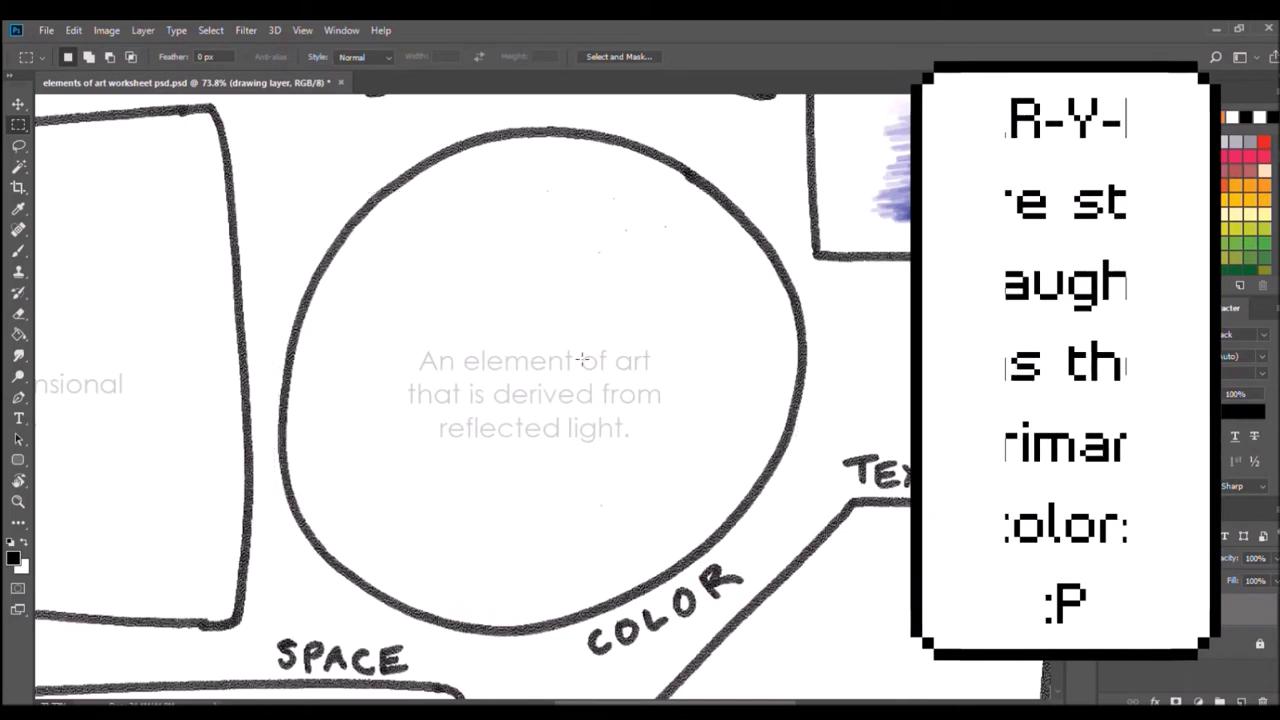
pyautogui.press('b')
# Step: Mark the dot positions with red R, blue B, green G, V and orange O letters
pyautogui.click(1263, 143)
pyautogui.moveTo(508, 172); pyautogui.dragTo(565, 226)
pyautogui.click(1262, 248)
pyautogui.moveTo(676, 446)
pyautogui.mouseDown()
pyautogui.moveTo(676, 496)
pyautogui.moveTo(664, 496)
pyautogui.mouseUp()
pyautogui.click(1240, 245)
pyautogui.moveTo(530, 524); pyautogui.dragTo(516, 552)
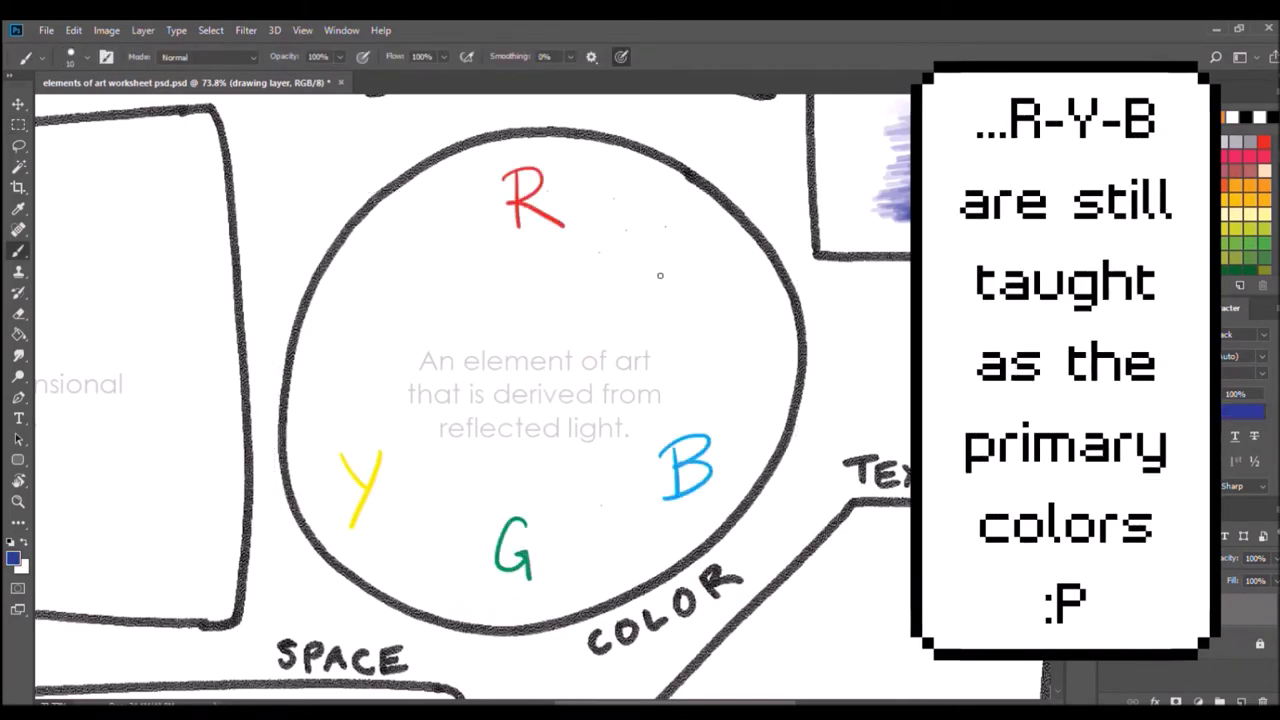
pyautogui.moveTo(660, 255); pyautogui.dragTo(715, 262)
pyautogui.click(1250, 182)
pyautogui.moveTo(380, 288); pyautogui.dragTo(378, 290)
# Step: Paint solid red, orange, yellow and green dots over the letter marks
pyautogui.click(1263, 143)
pyautogui.moveTo(500, 180); pyautogui.dragTo(540, 180)
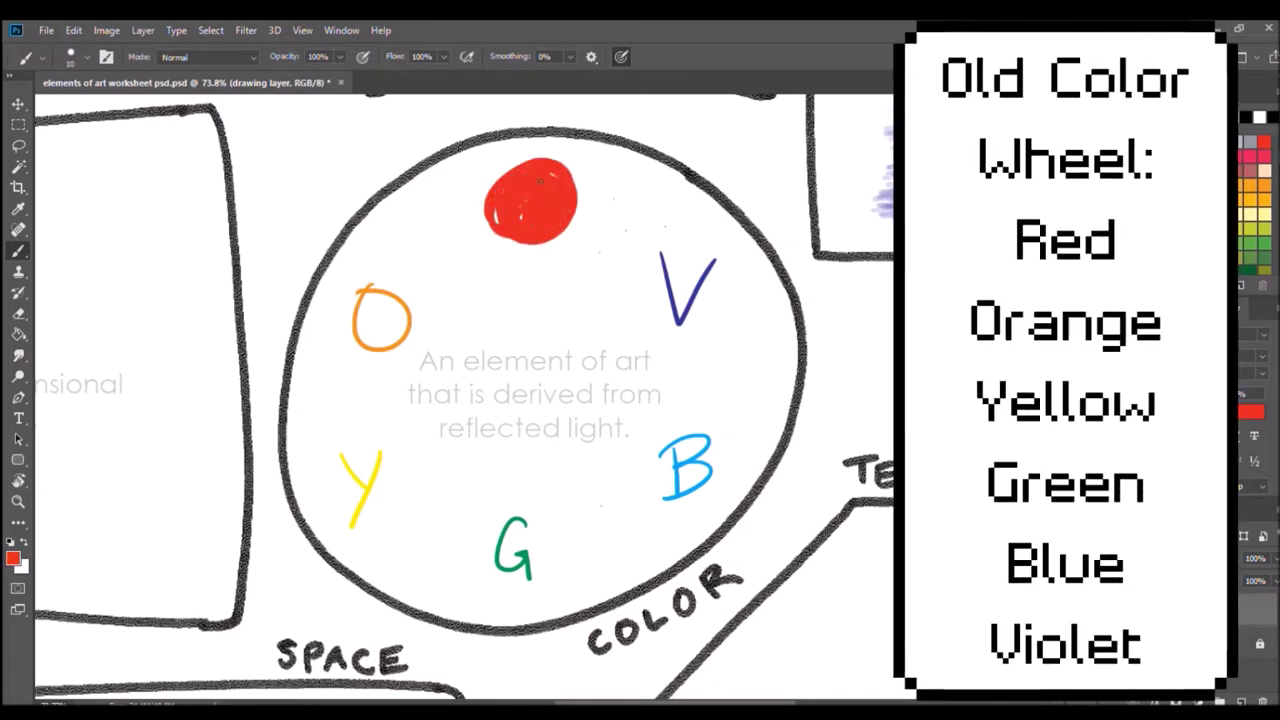
pyautogui.click(1250, 182)
pyautogui.moveTo(360, 295); pyautogui.dragTo(395, 335)
pyautogui.click(1250, 200)
pyautogui.moveTo(340, 460); pyautogui.dragTo(385, 515)
pyautogui.click(1240, 245)
pyautogui.moveTo(535, 508); pyautogui.dragTo(550, 560)
# Step: Finish the wheel with green, light blue and dark blue dots on the right side
pyautogui.click(1262, 248)
pyautogui.moveTo(650, 430); pyautogui.dragTo(710, 495)
pyautogui.click(1262, 262)
pyautogui.moveTo(660, 240); pyautogui.dragTo(720, 330)
pyautogui.moveTo(640, 260); pyautogui.dragTo(730, 340)
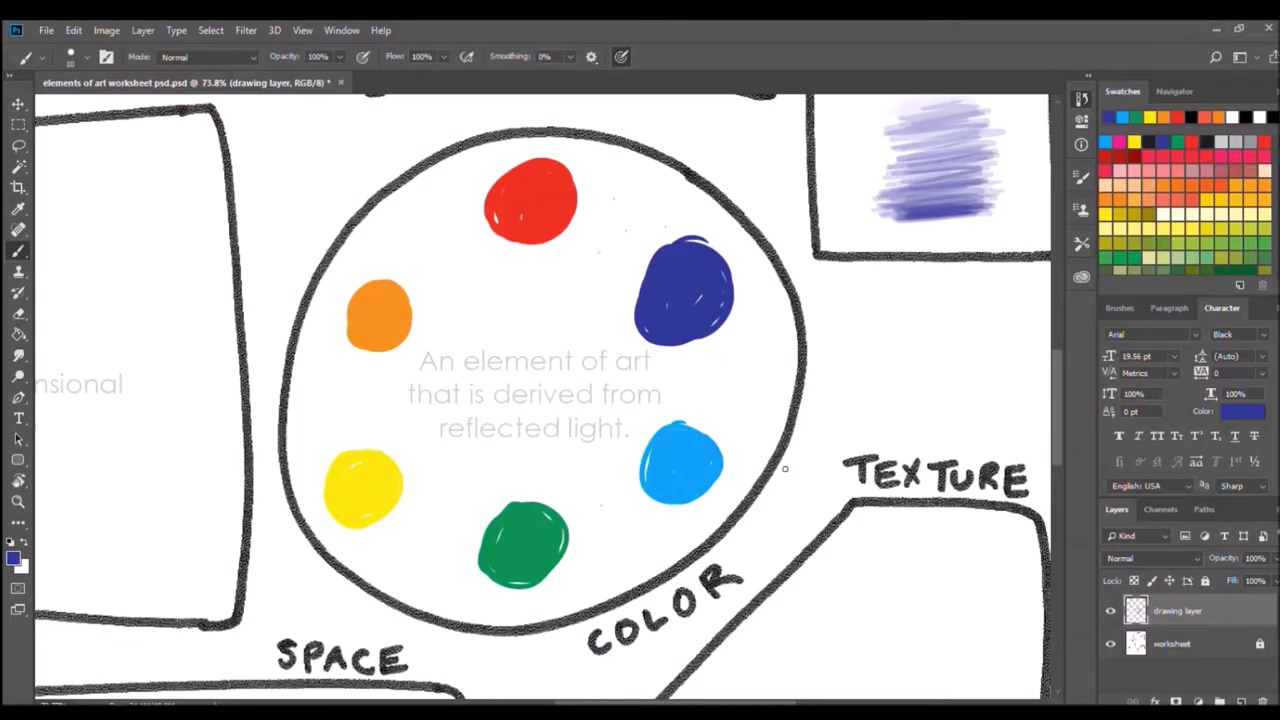
pyautogui.hotkey('ctrl', '0')
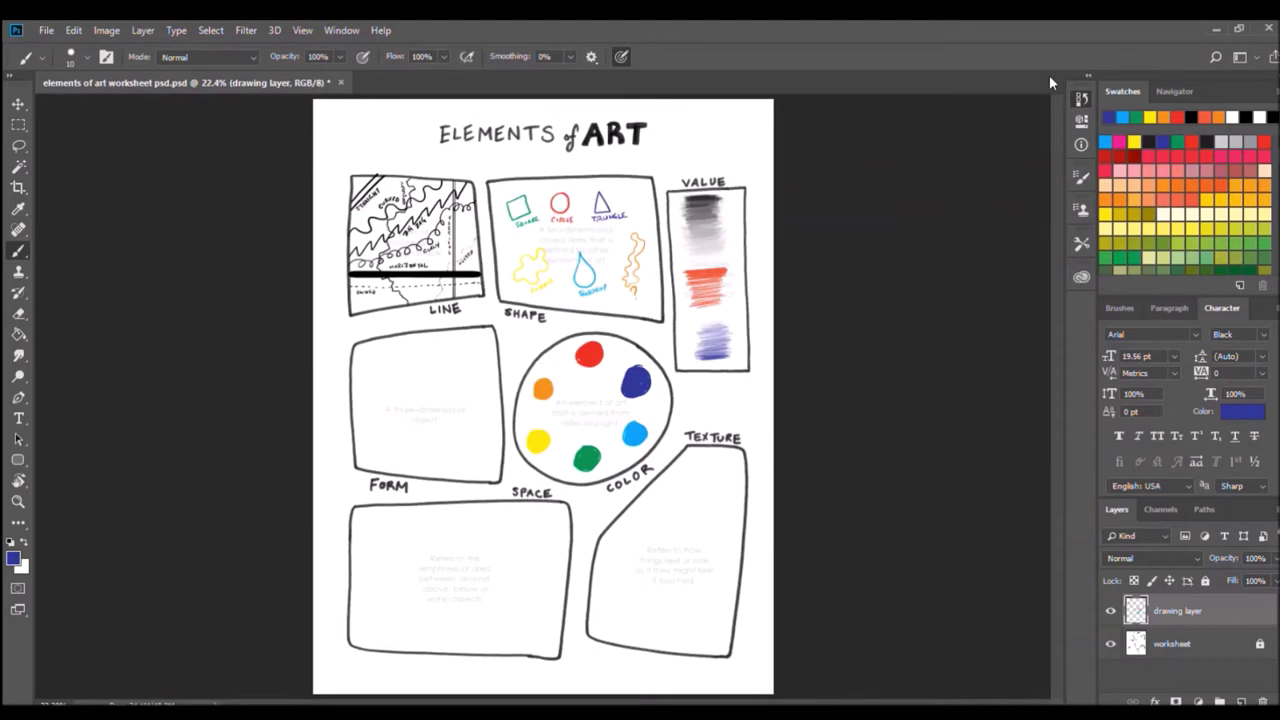
# Step: Zoom into the Texture box and clear a handwritten 'CREATE 3 TEXTURES' note
pyautogui.press('z')
pyautogui.click(703, 529)
pyautogui.press('d')
pyautogui.press('b')
pyautogui.moveTo(572, 312); pyautogui.dragTo(598, 310)
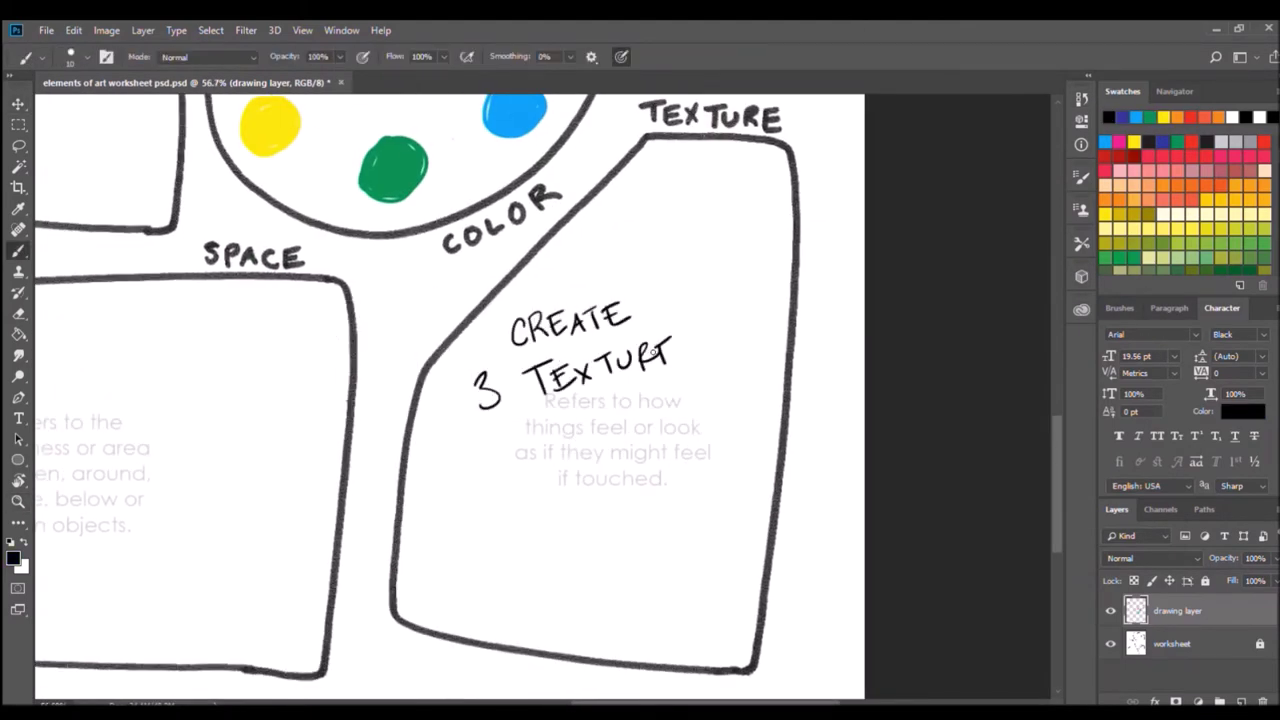
pyautogui.press('m')
pyautogui.moveTo(429, 294); pyautogui.dragTo(714, 428)
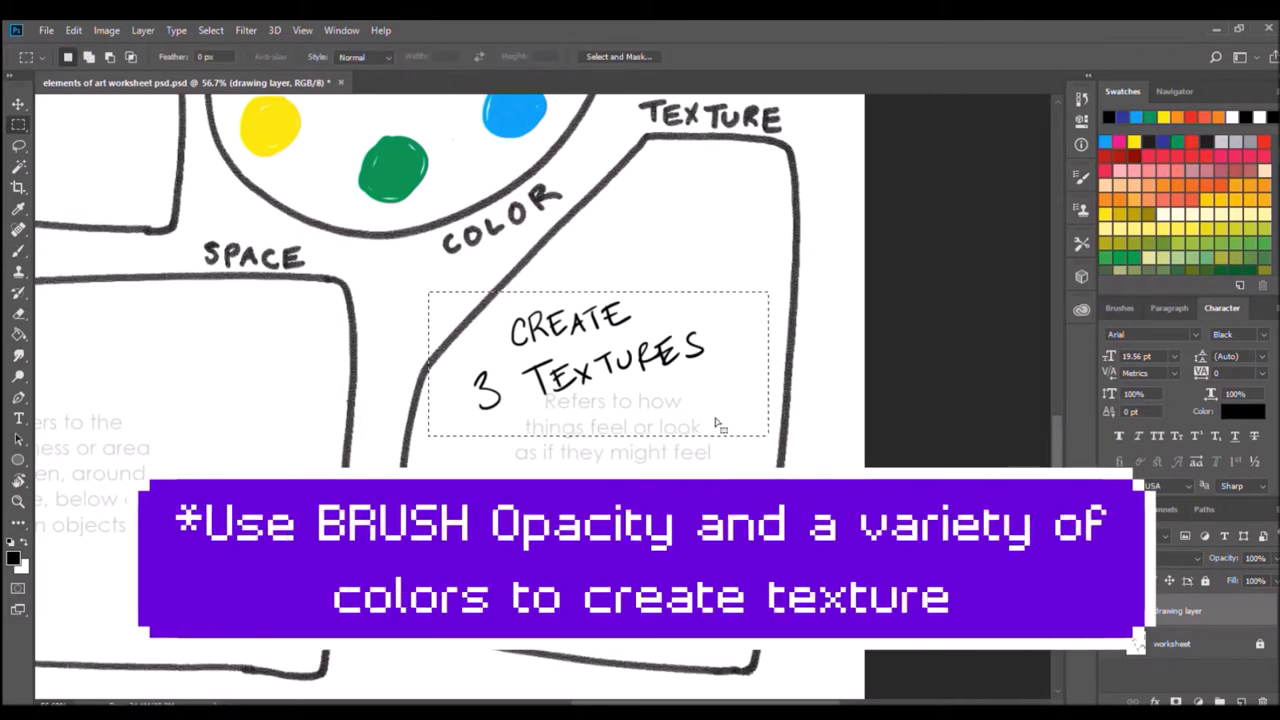
pyautogui.press('Delete')
pyautogui.hotkey('ctrl', 'd')
# Step: Paint black speckles at lower opacity and label them ROUGH
pyautogui.press('b')
pyautogui.click(634, 264)
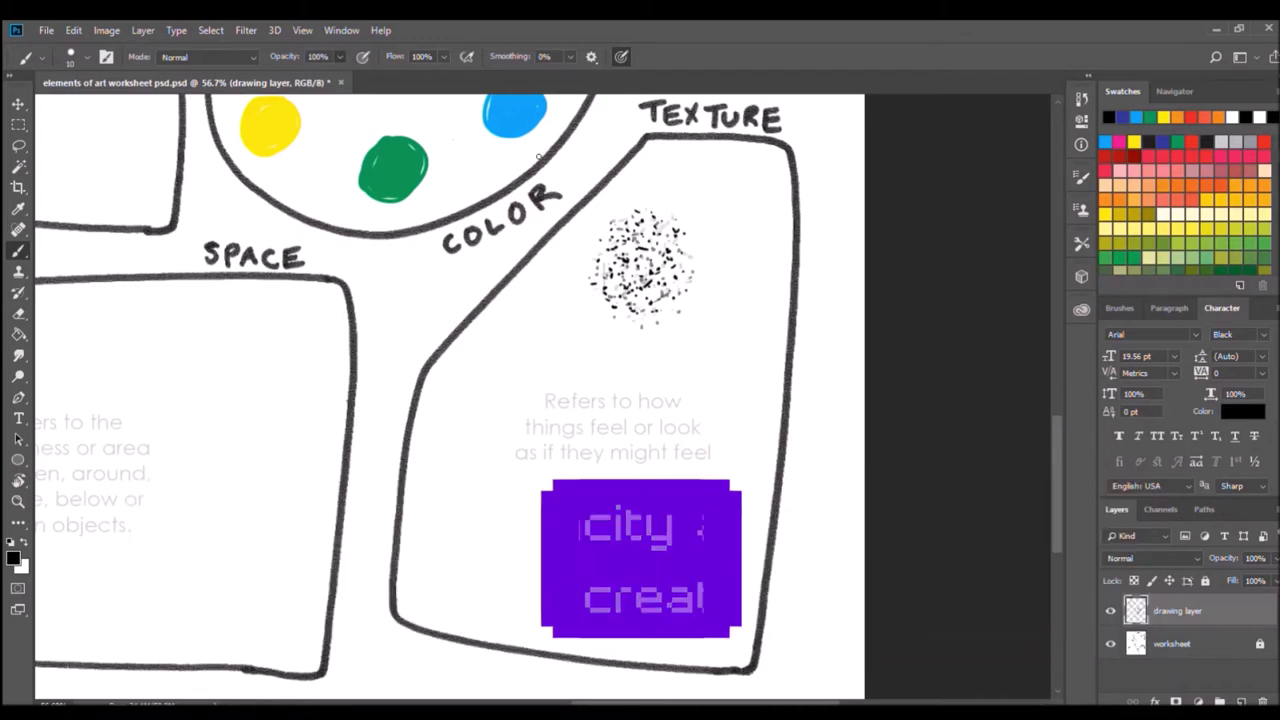
pyautogui.moveTo(664, 338); pyautogui.dragTo(706, 316)
# Step: Paint green grass strokes at two opacities and label the patch GRASSY
pyautogui.moveTo(545, 598); pyautogui.dragTo(628, 525)
pyautogui.moveTo(480, 584)
pyautogui.mouseDown()
pyautogui.moveTo(590, 512)
pyautogui.moveTo(642, 524)
pyautogui.mouseUp()
pyautogui.moveTo(625, 592); pyautogui.dragTo(518, 528)
pyautogui.press('3')
pyautogui.press('8')
pyautogui.moveTo(485, 568); pyautogui.dragTo(640, 532)
pyautogui.moveTo(662, 590)
pyautogui.mouseDown()
pyautogui.moveTo(476, 518)
pyautogui.moveTo(504, 530)
pyautogui.mouseUp()
pyautogui.moveTo(492, 580); pyautogui.dragTo(631, 582)
pyautogui.press('0')
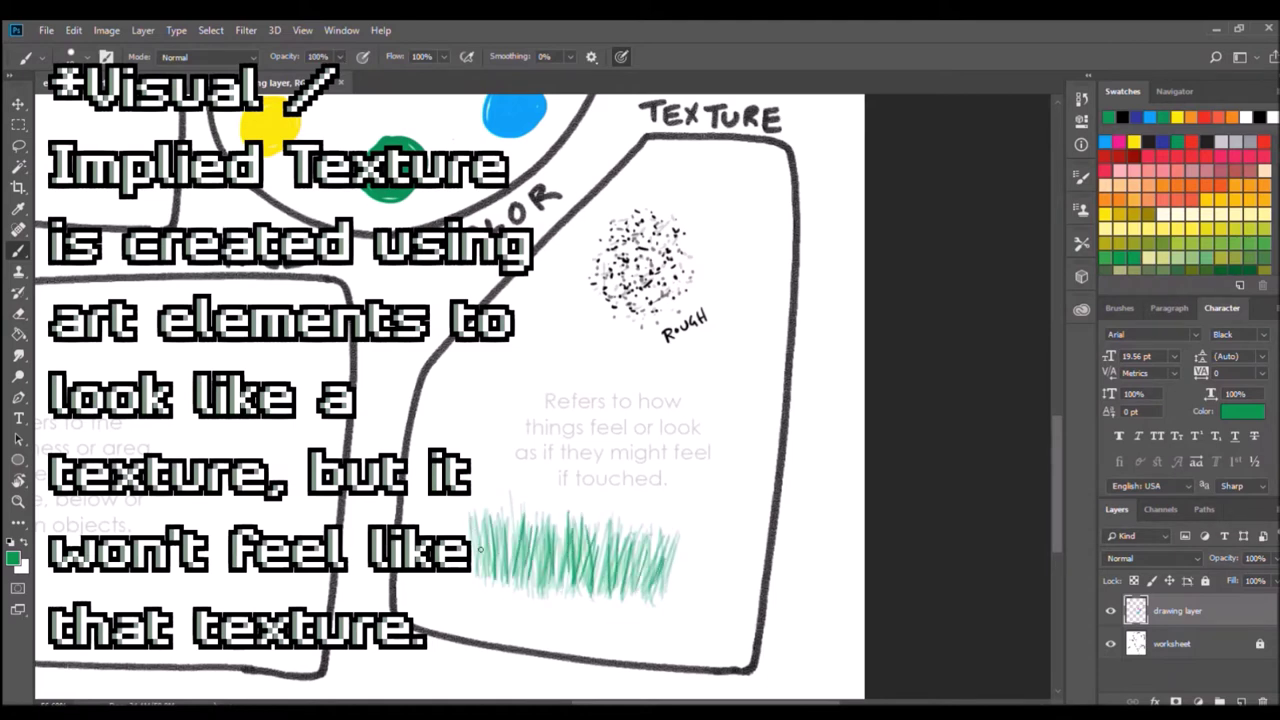
pyautogui.moveTo(581, 611); pyautogui.dragTo(579, 626)
pyautogui.moveTo(590, 619); pyautogui.dragTo(589, 610)
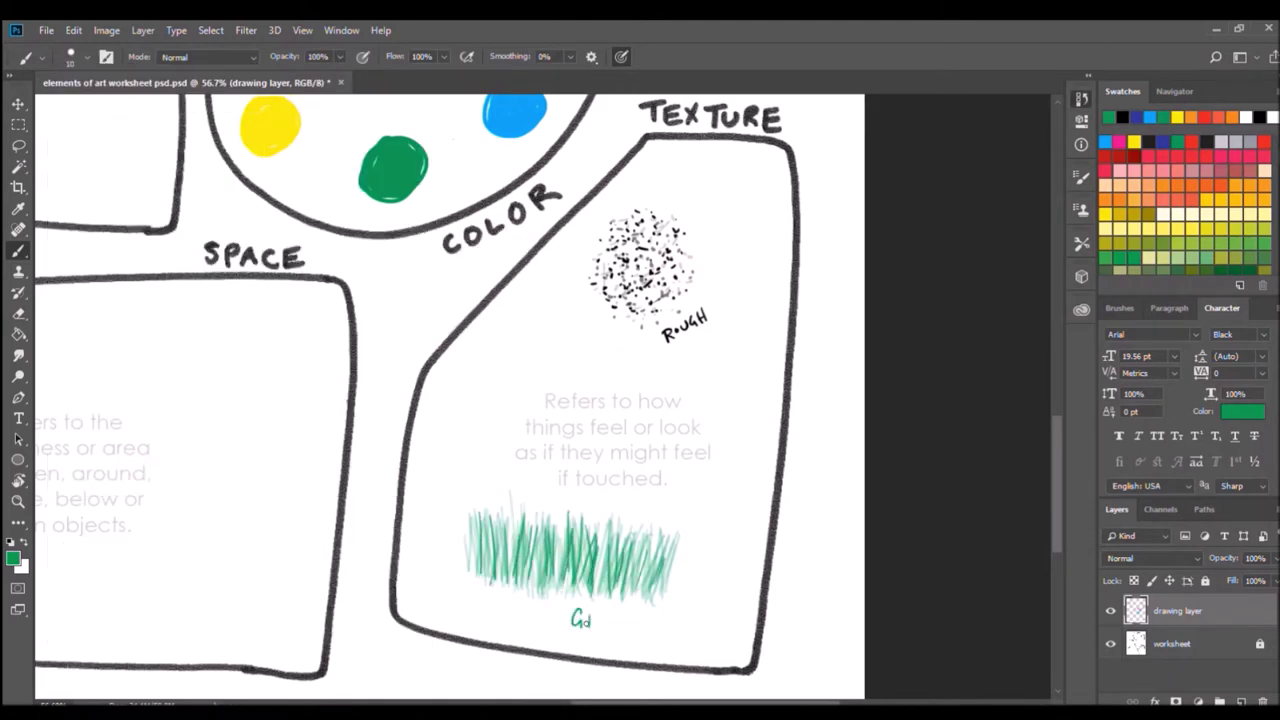
# Step: Paint orange fur strokes right of the description and label them FUR
pyautogui.click(1157, 163)
pyautogui.moveTo(722, 370)
pyautogui.mouseDown()
pyautogui.moveTo(678, 518)
pyautogui.moveTo(715, 408)
pyautogui.mouseUp()
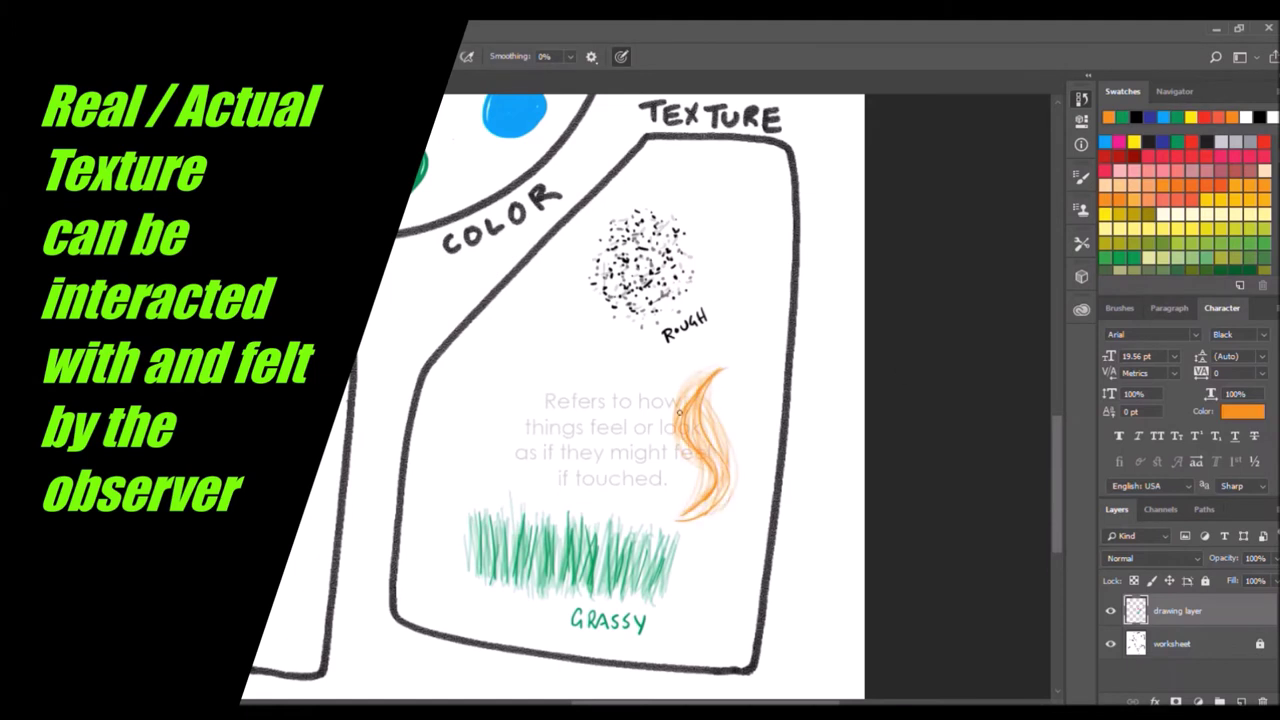
pyautogui.moveTo(728, 381)
pyautogui.mouseDown()
pyautogui.moveTo(722, 405)
pyautogui.moveTo(746, 386)
pyautogui.mouseUp()
pyautogui.moveTo(750, 398); pyautogui.dragTo(756, 380)
# Step: Paint a light blue wet blob with darker blue squiggles
pyautogui.click(1105, 143)
pyautogui.moveTo(510, 335)
pyautogui.mouseDown()
pyautogui.moveTo(476, 386)
pyautogui.moveTo(545, 395)
pyautogui.mouseUp()
pyautogui.moveTo(462, 372); pyautogui.dragTo(468, 430)
pyautogui.hotkey('ctrl', 'z')
pyautogui.moveTo(505, 432)
pyautogui.mouseDown()
pyautogui.moveTo(532, 378)
pyautogui.moveTo(492, 425)
pyautogui.moveTo(505, 350)
pyautogui.mouseUp()
pyautogui.click(1260, 117)
pyautogui.hotkey('ctrl', 'z')
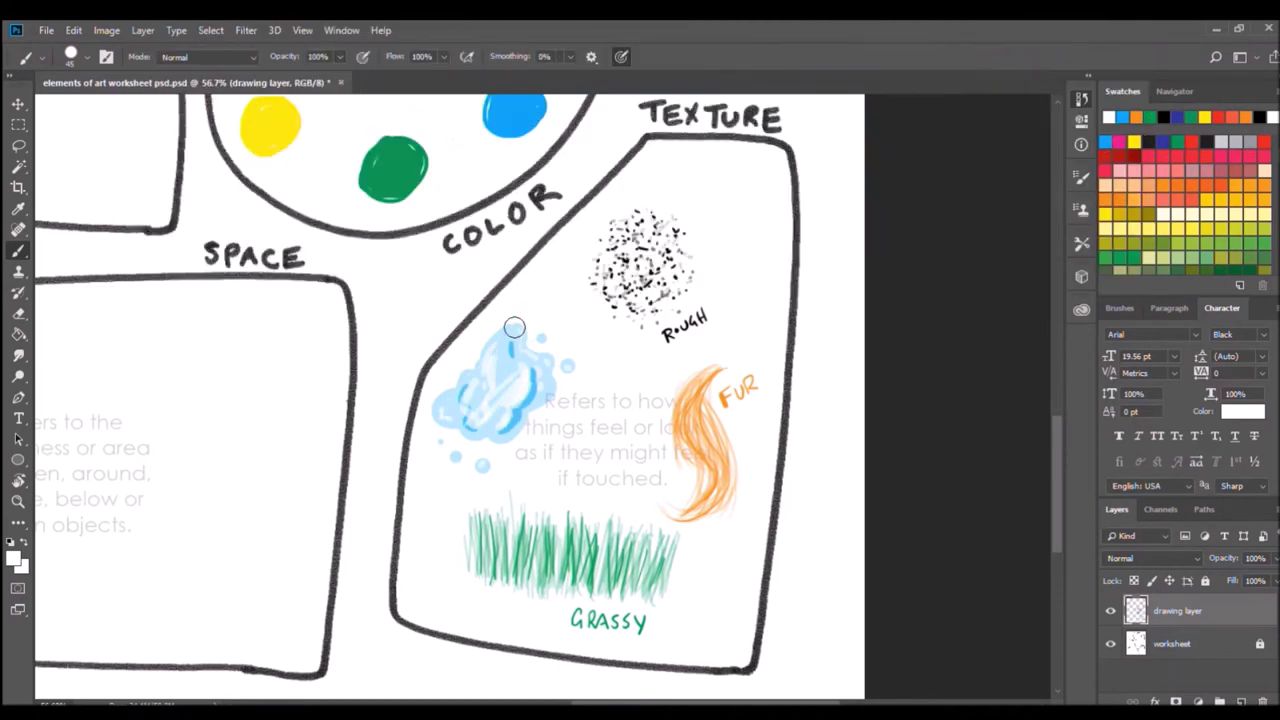
pyautogui.keyDown('alt'); pyautogui.click(458, 364); pyautogui.keyUp('alt')
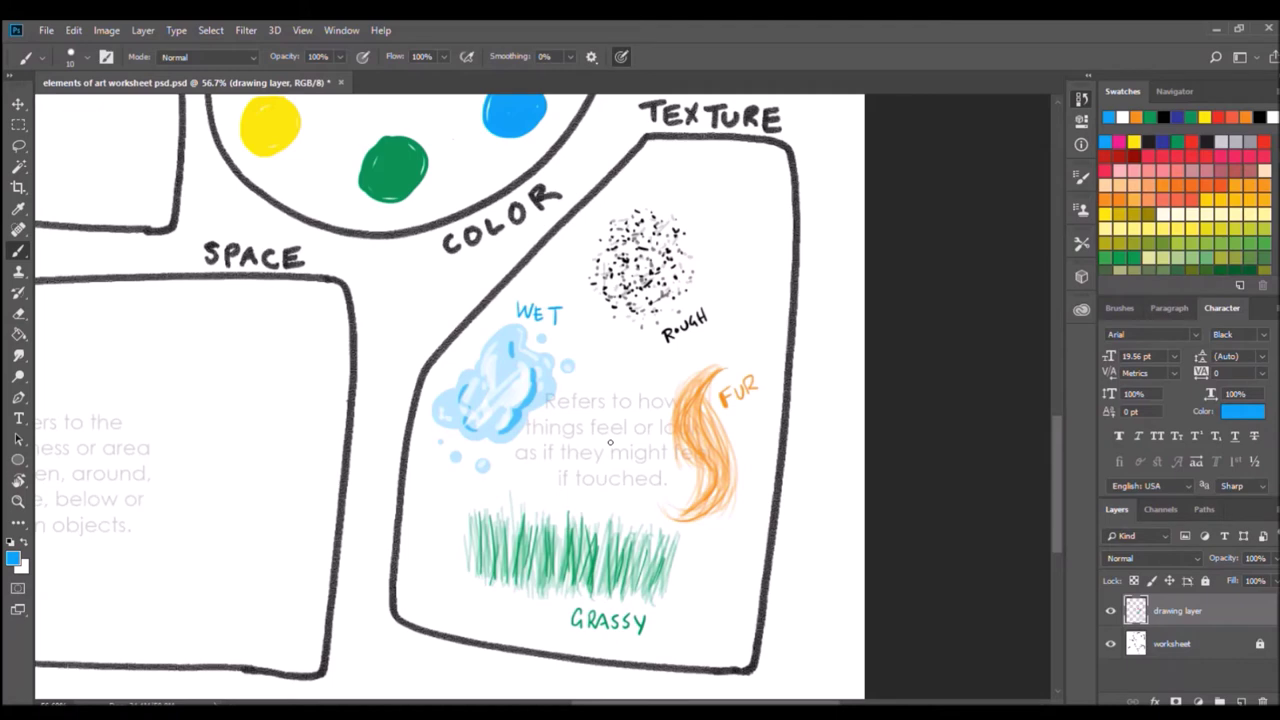
pyautogui.hotkey('ctrl', '0')
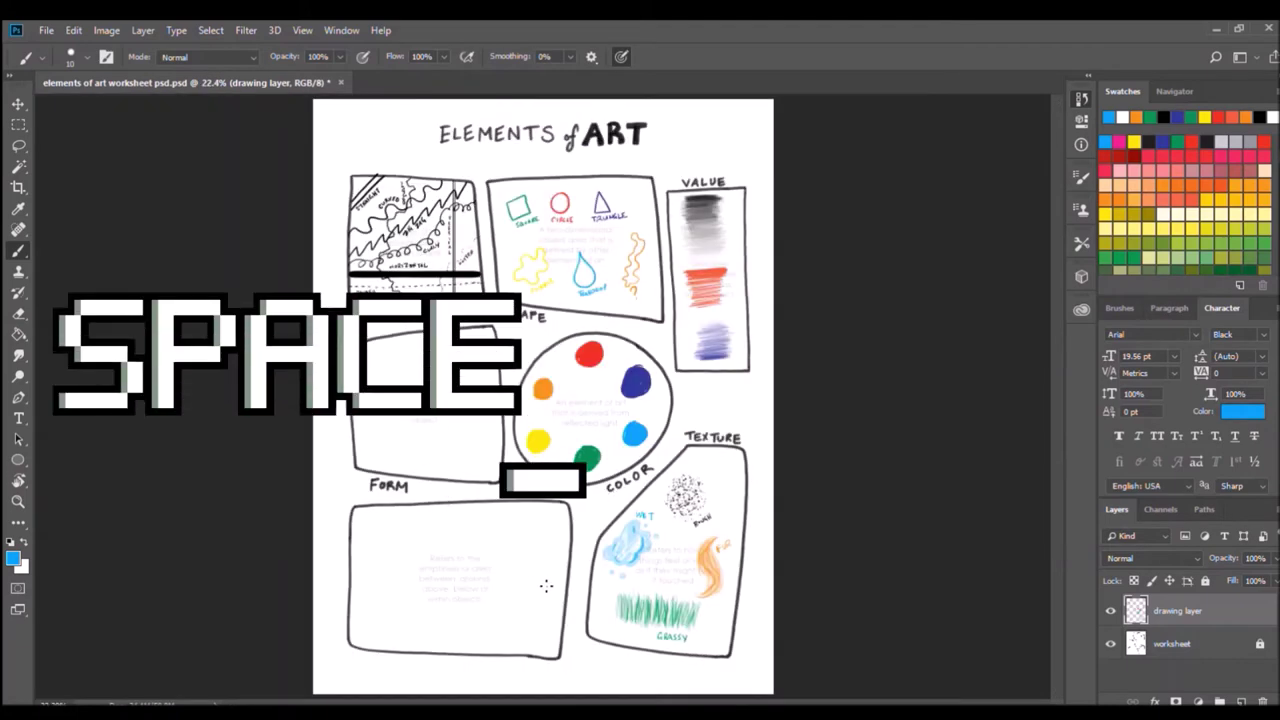
# Step: Zoom in and handwrite 'CREATE SPACE USING PERSPECTIVE' in black in the SPACE box
pyautogui.hotkey('ctrl', '+')
pyautogui.hotkey('ctrl', '+')
pyautogui.hotkey('ctrl', '+')
pyautogui.press('d')
pyautogui.moveTo(342, 292); pyautogui.dragTo(352, 314)
pyautogui.moveTo(356, 316); pyautogui.dragTo(392, 310)
pyautogui.moveTo(384, 290); pyautogui.dragTo(410, 284)
pyautogui.moveTo(416, 282); pyautogui.dragTo(432, 310)
pyautogui.moveTo(522, 305); pyautogui.dragTo(616, 272)
pyautogui.moveTo(312, 350)
pyautogui.mouseDown()
pyautogui.moveTo(360, 370)
pyautogui.moveTo(446, 360)
pyautogui.mouseUp()
pyautogui.moveTo(478, 372)
pyautogui.mouseDown()
pyautogui.moveTo(542, 332)
pyautogui.moveTo(630, 326)
pyautogui.mouseUp()
pyautogui.moveTo(648, 330); pyautogui.dragTo(720, 348)
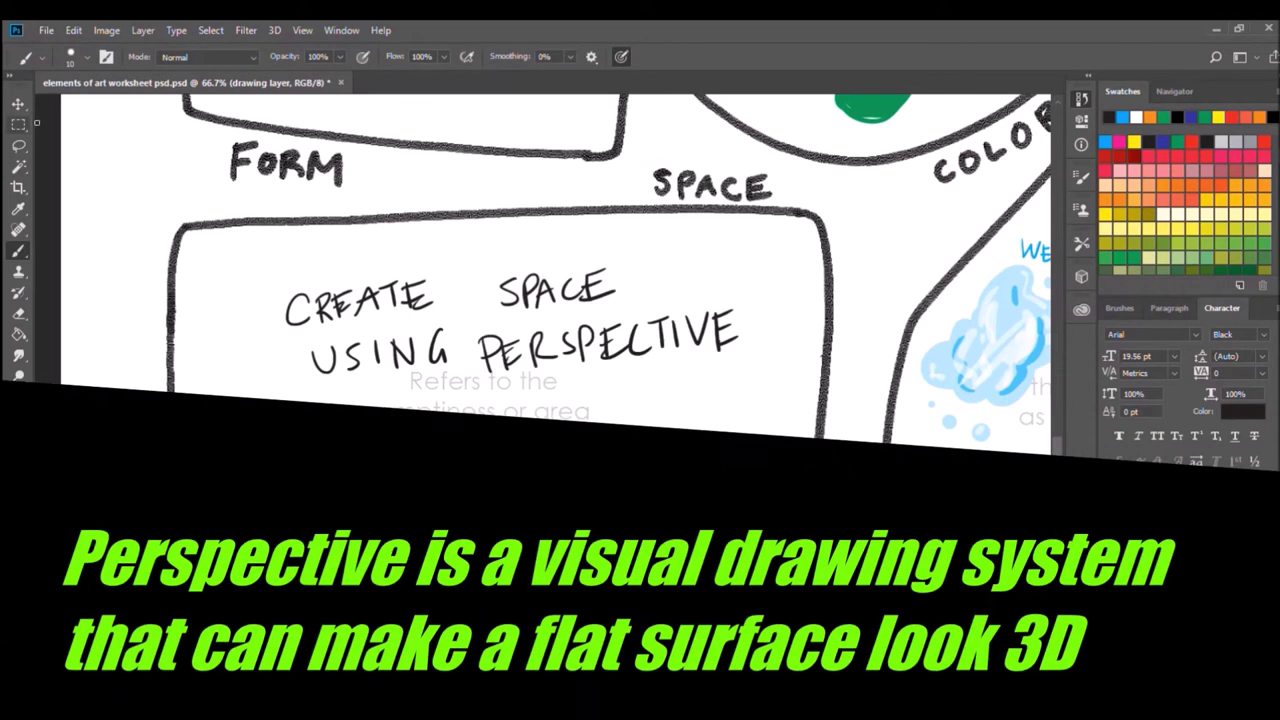
# Step: Marquee-select the perspective lettering and delete it
pyautogui.click(19, 125)
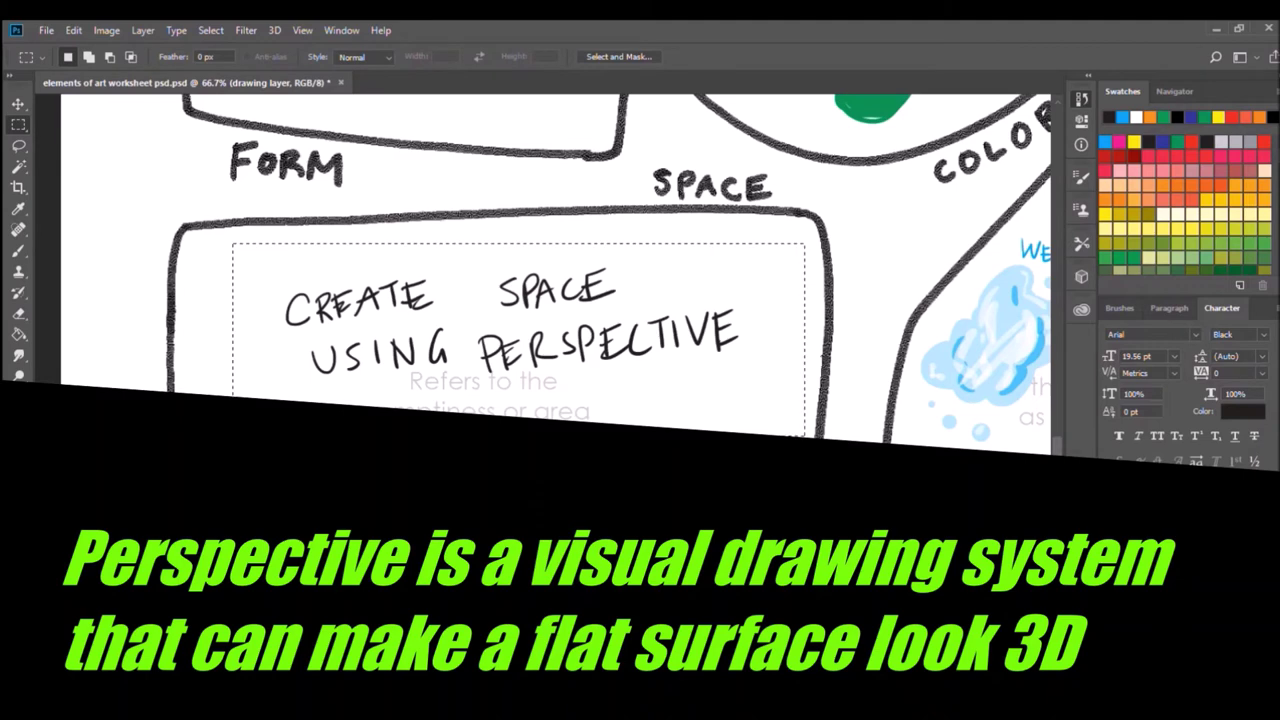
pyautogui.moveTo(270, 285); pyautogui.dragTo(803, 437)
pyautogui.press('Delete')
pyautogui.hotkey('ctrl', 'd')
# Step: Brush the back-wall rectangle and four diagonals out to the box corners
pyautogui.press('b')
pyautogui.moveTo(327, 335)
pyautogui.mouseDown()
pyautogui.moveTo(611, 335)
pyautogui.moveTo(611, 533)
pyautogui.mouseUp()
pyautogui.moveTo(327, 533); pyautogui.dragTo(158, 648)
pyautogui.moveTo(155, 217); pyautogui.dragTo(327, 335)
pyautogui.moveTo(612, 335); pyautogui.dragTo(845, 205)
pyautogui.moveTo(670, 583); pyautogui.dragTo(735, 632)
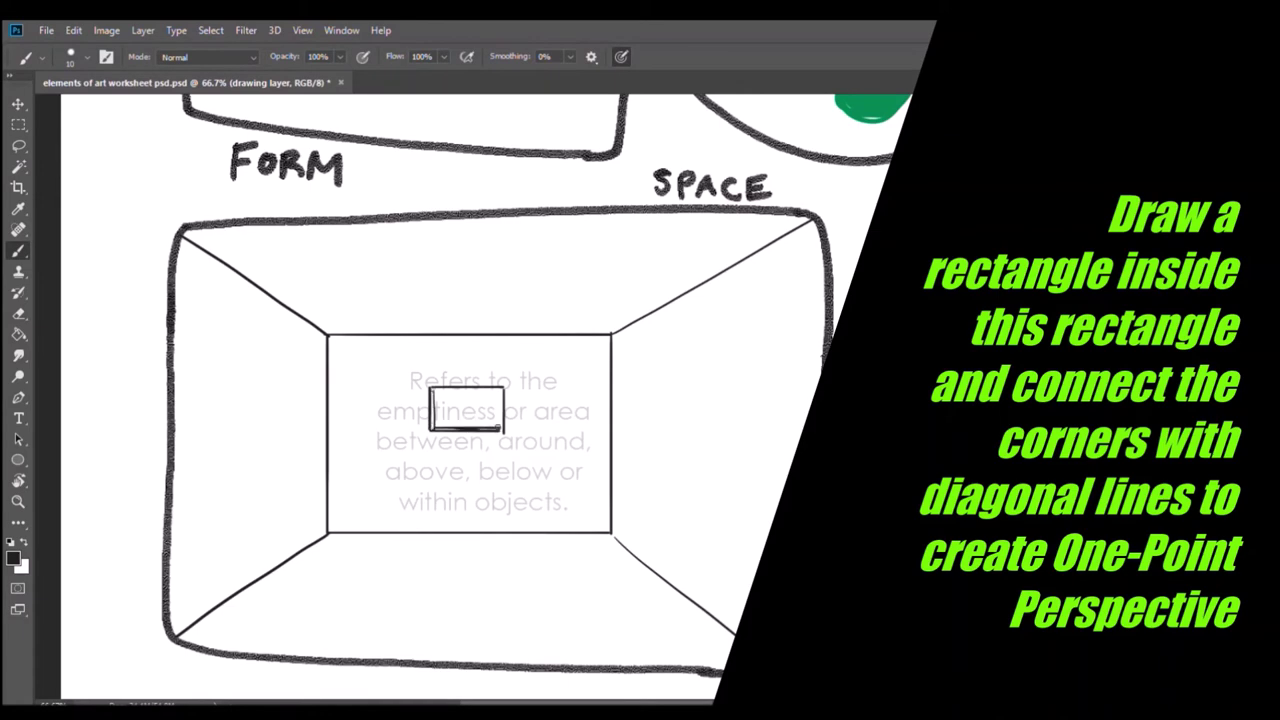
# Step: Add a right-wall window, an oval left-wall window, a ceiling lamp and a floor rug
pyautogui.moveTo(658, 502); pyautogui.dragTo(656, 362)
pyautogui.moveTo(657, 498); pyautogui.dragTo(745, 557)
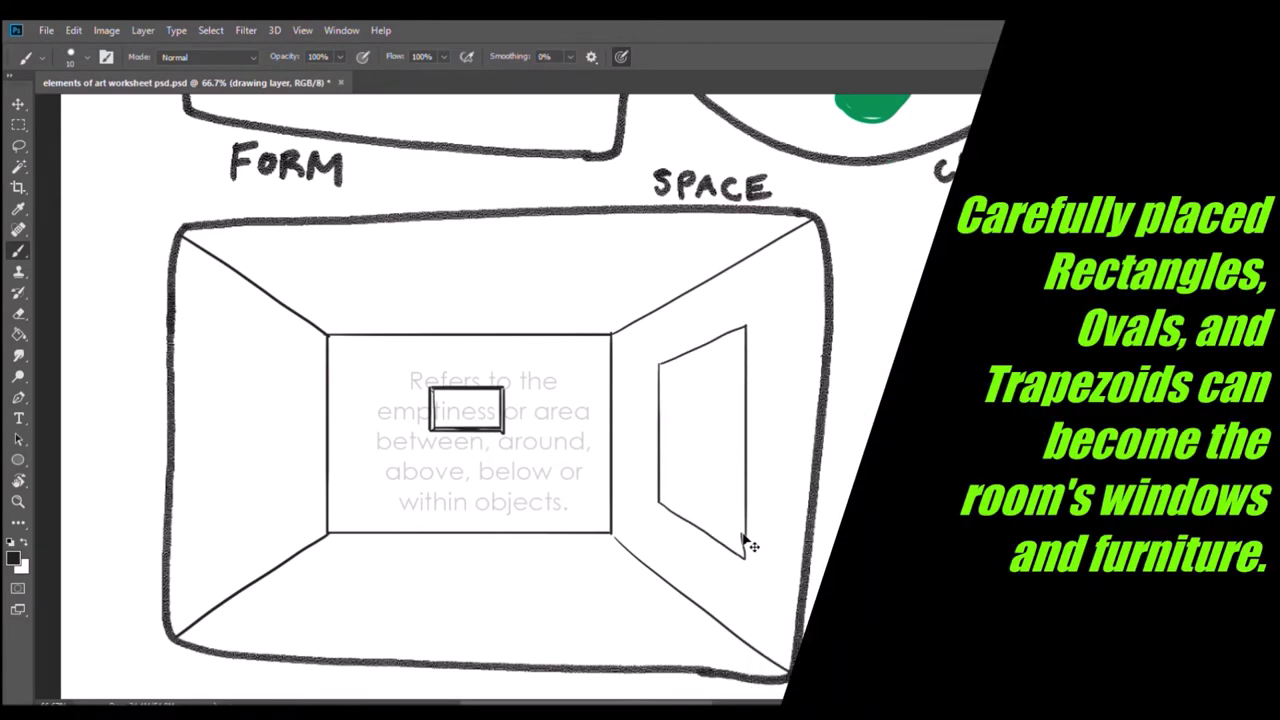
pyautogui.moveTo(252, 357); pyautogui.dragTo(254, 500)
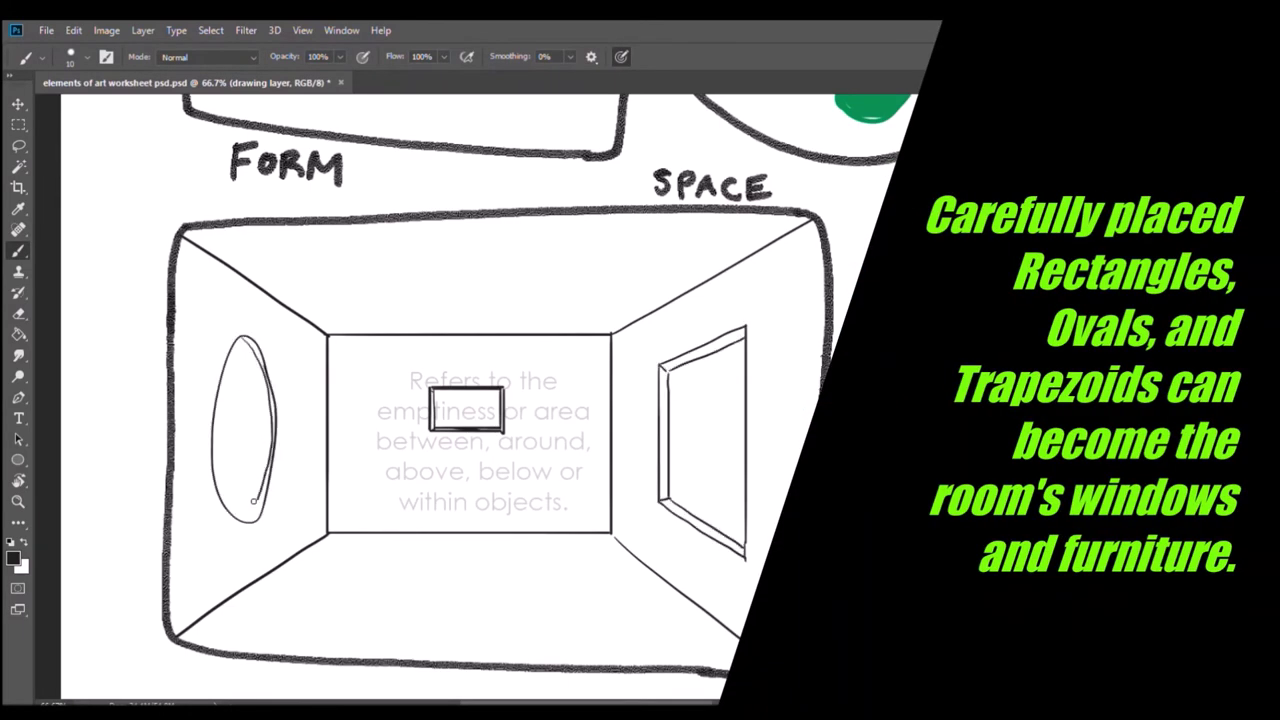
pyautogui.moveTo(516, 271); pyautogui.dragTo(469, 301)
pyautogui.moveTo(370, 552); pyautogui.dragTo(347, 552)
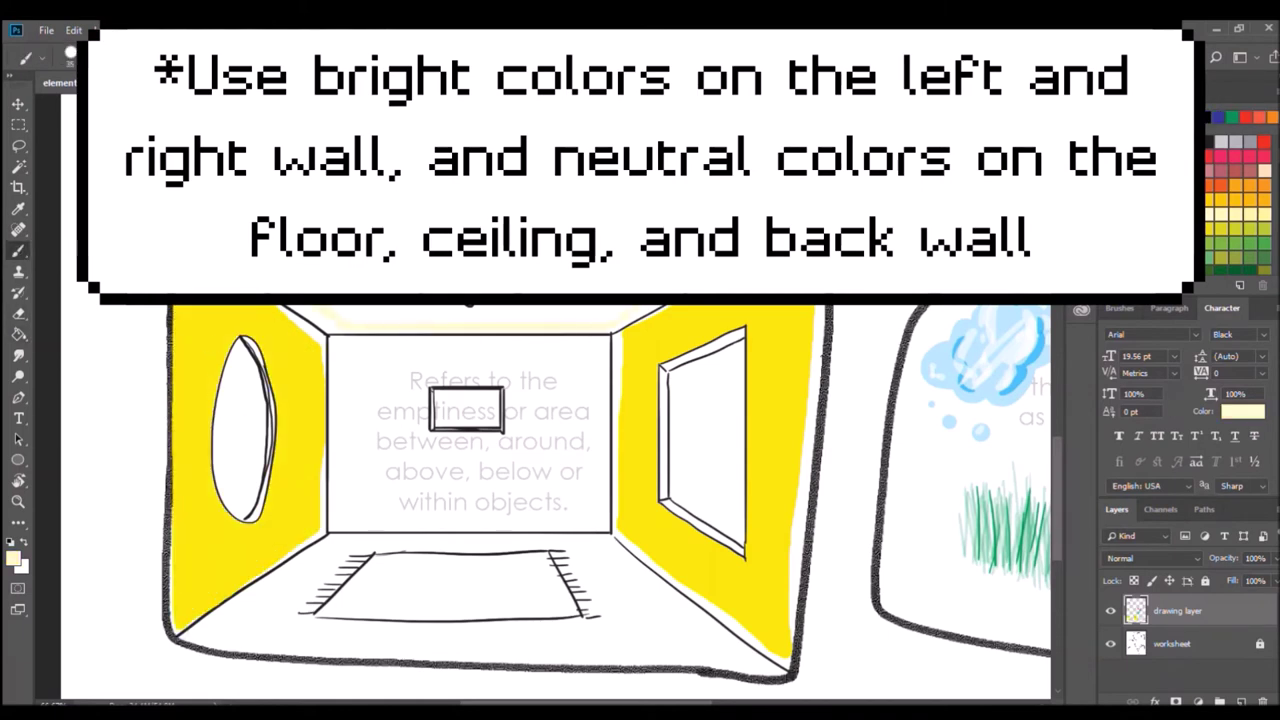
# Step: Fill the back wall with pale yellow and brush pale yellow along the floor
pyautogui.press('b')
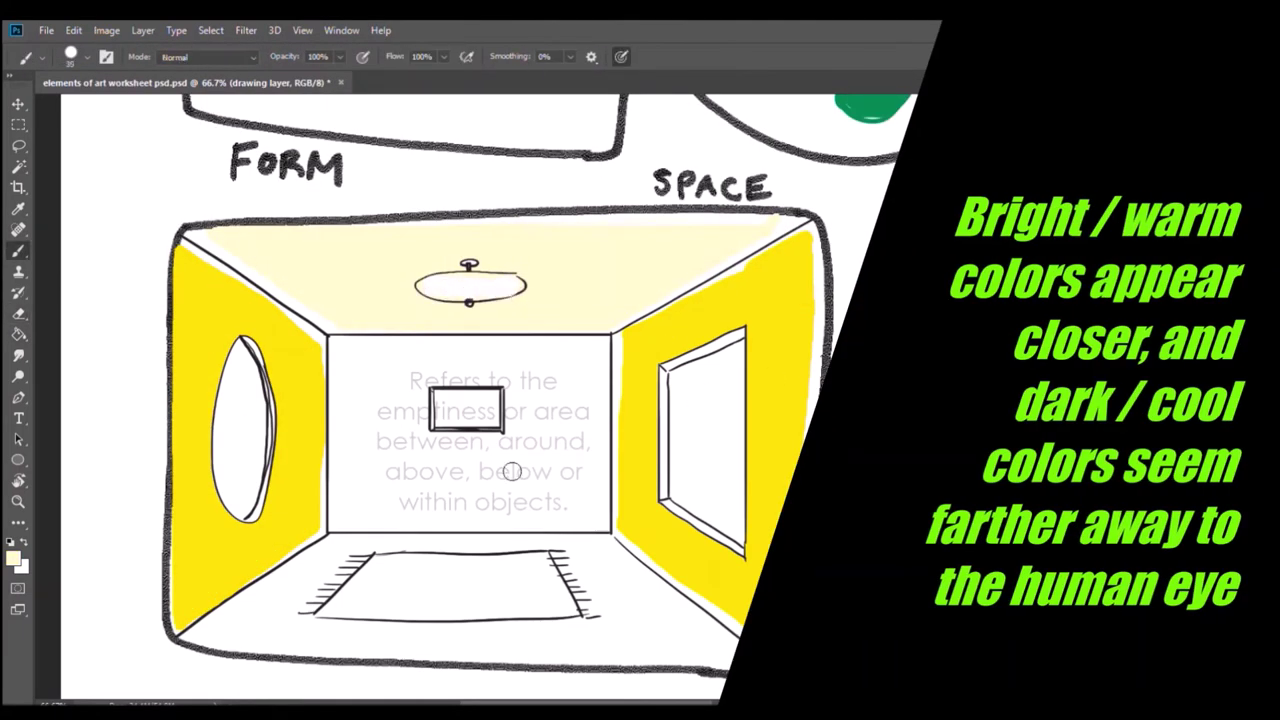
pyautogui.press('g')
pyautogui.click(360, 350)
pyautogui.press('b')
pyautogui.moveTo(366, 648)
pyautogui.mouseDown()
pyautogui.moveTo(286, 587)
pyautogui.moveTo(540, 568)
pyautogui.mouseUp()
# Step: Paint blue stripes across the rug and outline its edges in blue
pyautogui.moveTo(338, 604); pyautogui.dragTo(568, 598)
pyautogui.moveTo(540, 556); pyautogui.dragTo(370, 588)
pyautogui.moveTo(556, 582); pyautogui.dragTo(336, 592)
pyautogui.moveTo(324, 618); pyautogui.dragTo(570, 616)
pyautogui.moveTo(374, 556); pyautogui.dragTo(326, 612)
pyautogui.moveTo(552, 556); pyautogui.dragTo(578, 620)
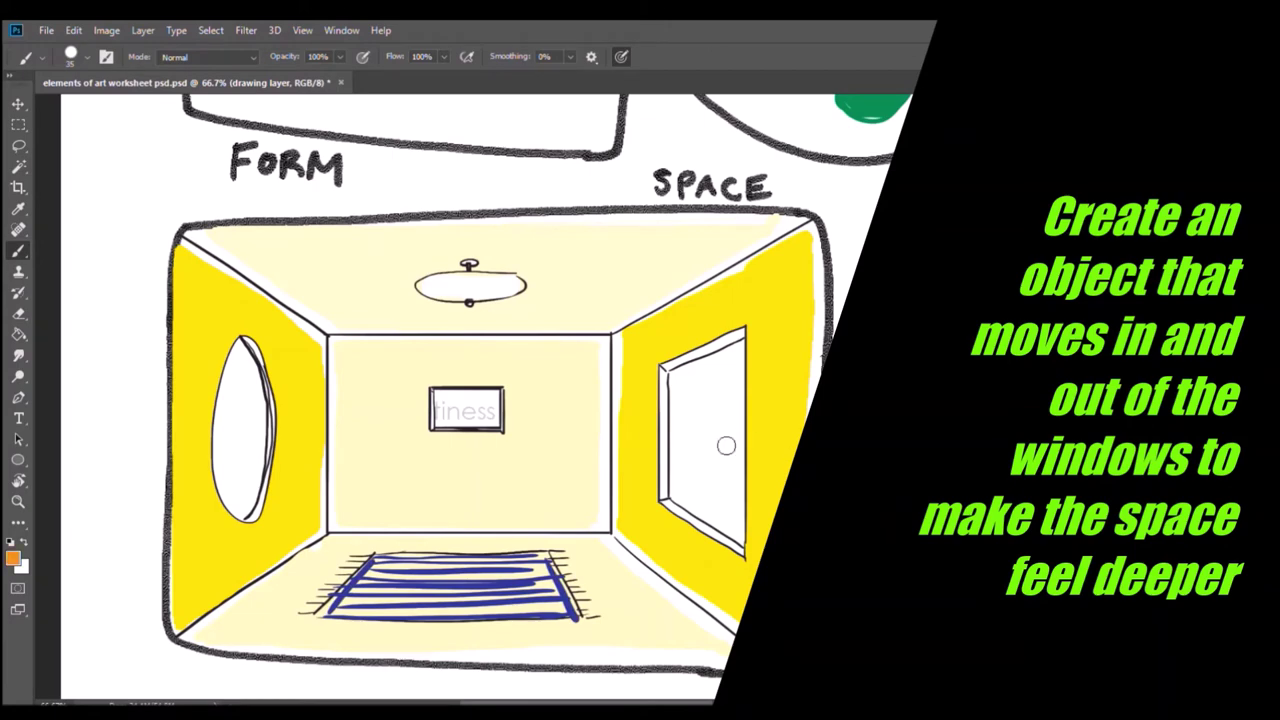
# Step: Paint orange tubes emerging from the right and left windows, then fit the worksheet on screen
pyautogui.moveTo(725, 532)
pyautogui.mouseDown()
pyautogui.moveTo(712, 445)
pyautogui.moveTo(446, 420)
pyautogui.moveTo(718, 515)
pyautogui.mouseUp()
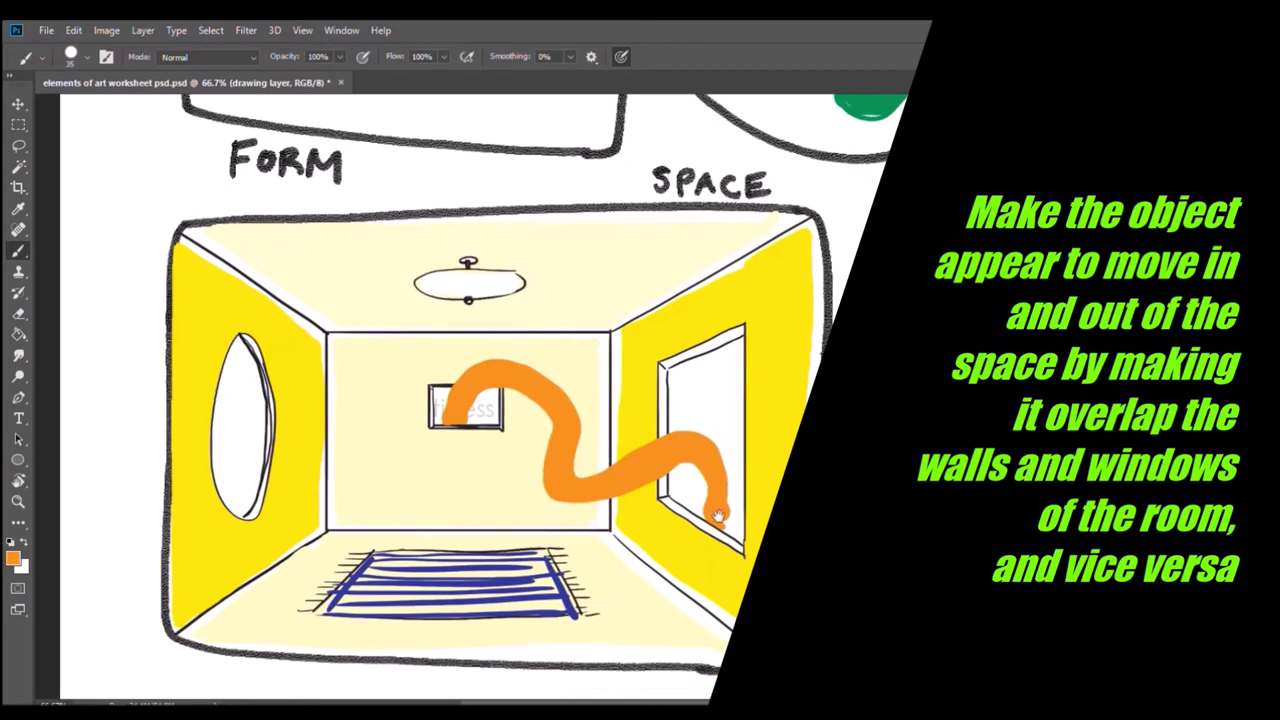
pyautogui.moveTo(262, 472)
pyautogui.mouseDown()
pyautogui.moveTo(370, 362)
pyautogui.moveTo(255, 482)
pyautogui.mouseUp()
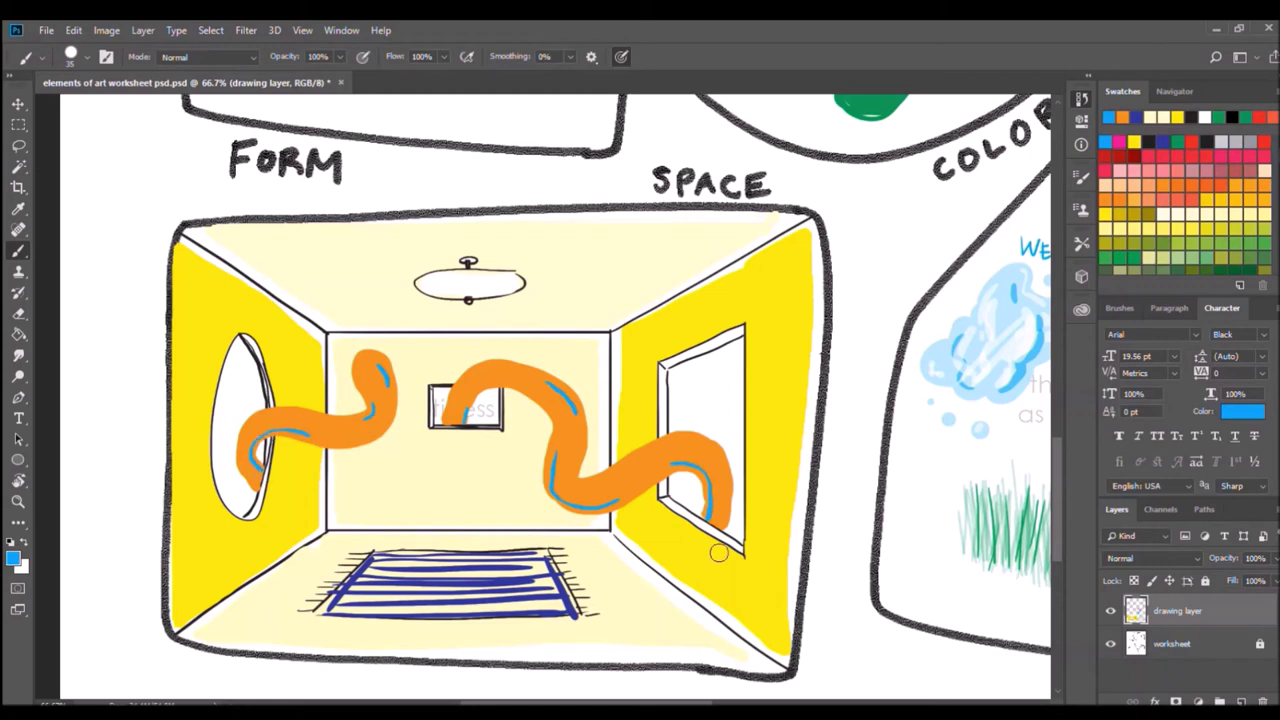
pyautogui.hotkey('ctrl', '0')
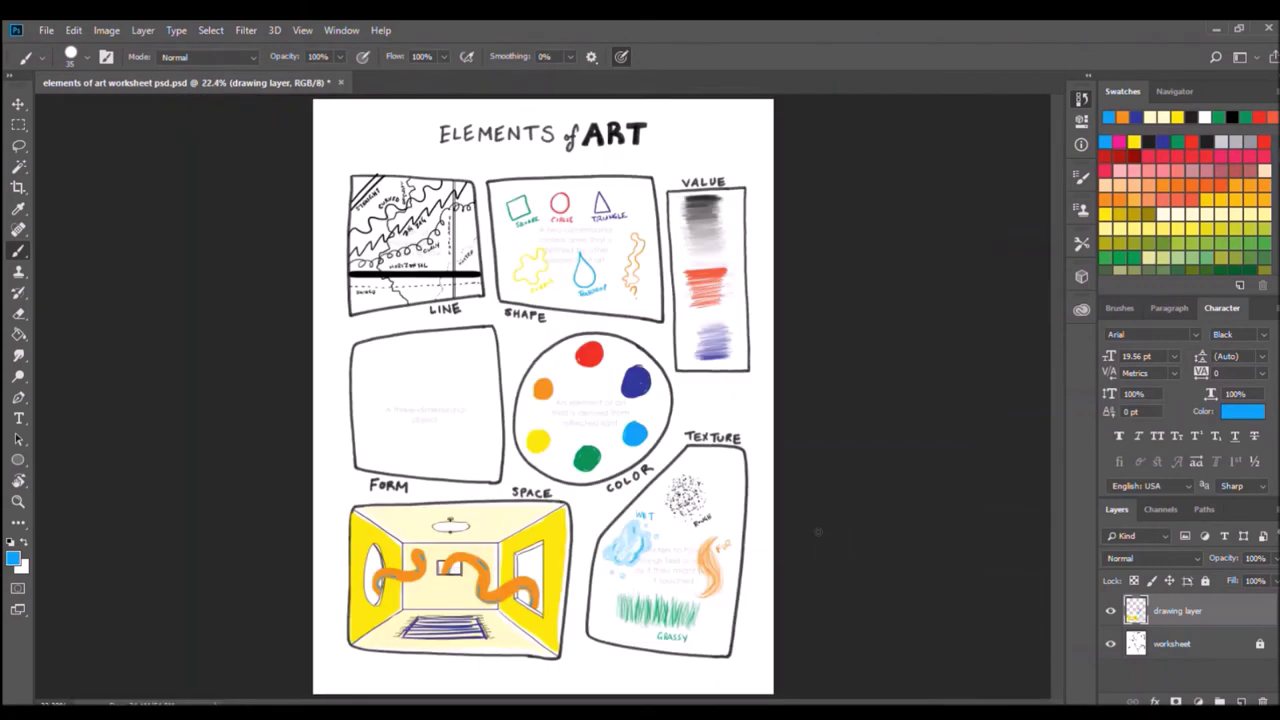
# Step: Zoom into the FORM box and handwrite a note that form is 3D and can't be made on screen
pyautogui.press('z')
pyautogui.moveTo(430, 400); pyautogui.dragTo(494, 455)
pyautogui.moveTo(355, 195)
pyautogui.mouseDown()
pyautogui.moveTo(295, 238)
pyautogui.moveTo(400, 295)
pyautogui.mouseUp()
pyautogui.moveTo(512, 230); pyautogui.dragTo(592, 270)
pyautogui.moveTo(342, 320); pyautogui.dragTo(425, 340)
pyautogui.moveTo(458, 312); pyautogui.dragTo(506, 336)
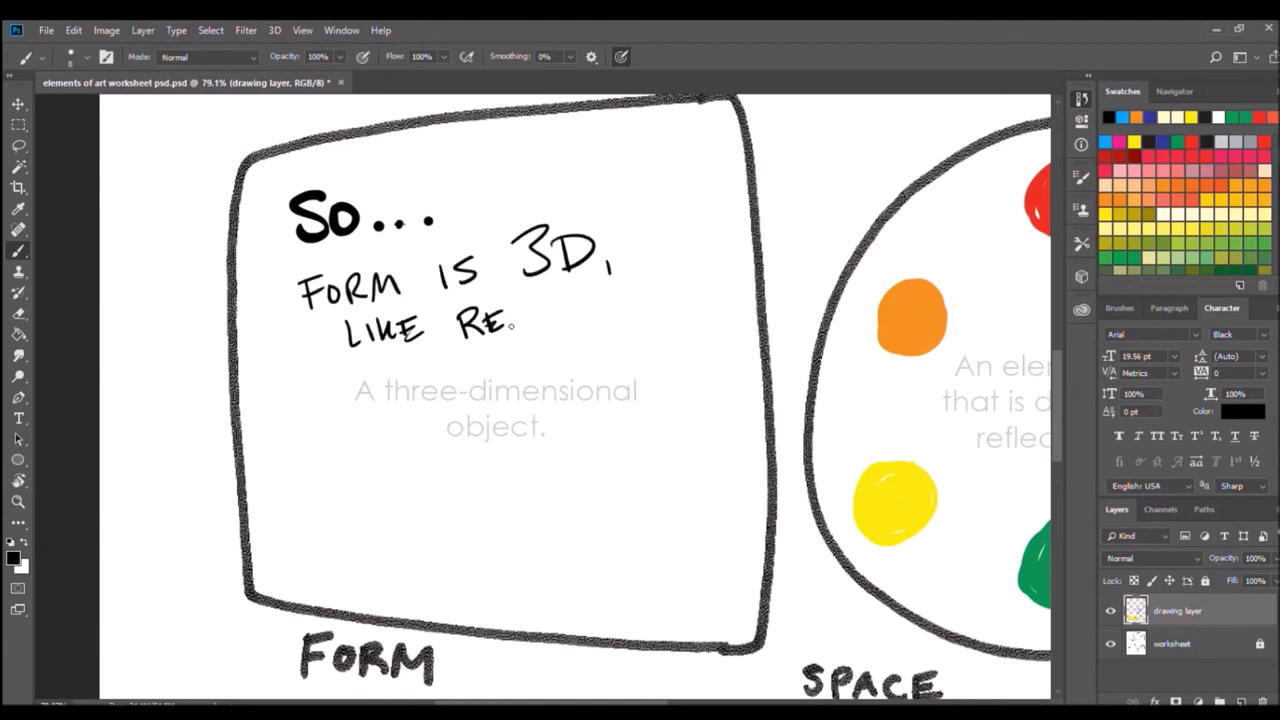
pyautogui.moveTo(321, 380)
pyautogui.mouseDown()
pyautogui.moveTo(520, 365)
pyautogui.moveTo(682, 330)
pyautogui.moveTo(430, 445)
pyautogui.moveTo(698, 395)
pyautogui.mouseUp()
pyautogui.moveTo(345, 524)
pyautogui.mouseDown()
pyautogui.moveTo(488, 478)
pyautogui.moveTo(430, 550)
pyautogui.moveTo(665, 492)
pyautogui.moveTo(573, 557)
pyautogui.moveTo(690, 540)
pyautogui.mouseUp()
pyautogui.moveTo(480, 595)
pyautogui.mouseDown()
pyautogui.moveTo(630, 605)
pyautogui.moveTo(722, 590)
pyautogui.mouseUp()
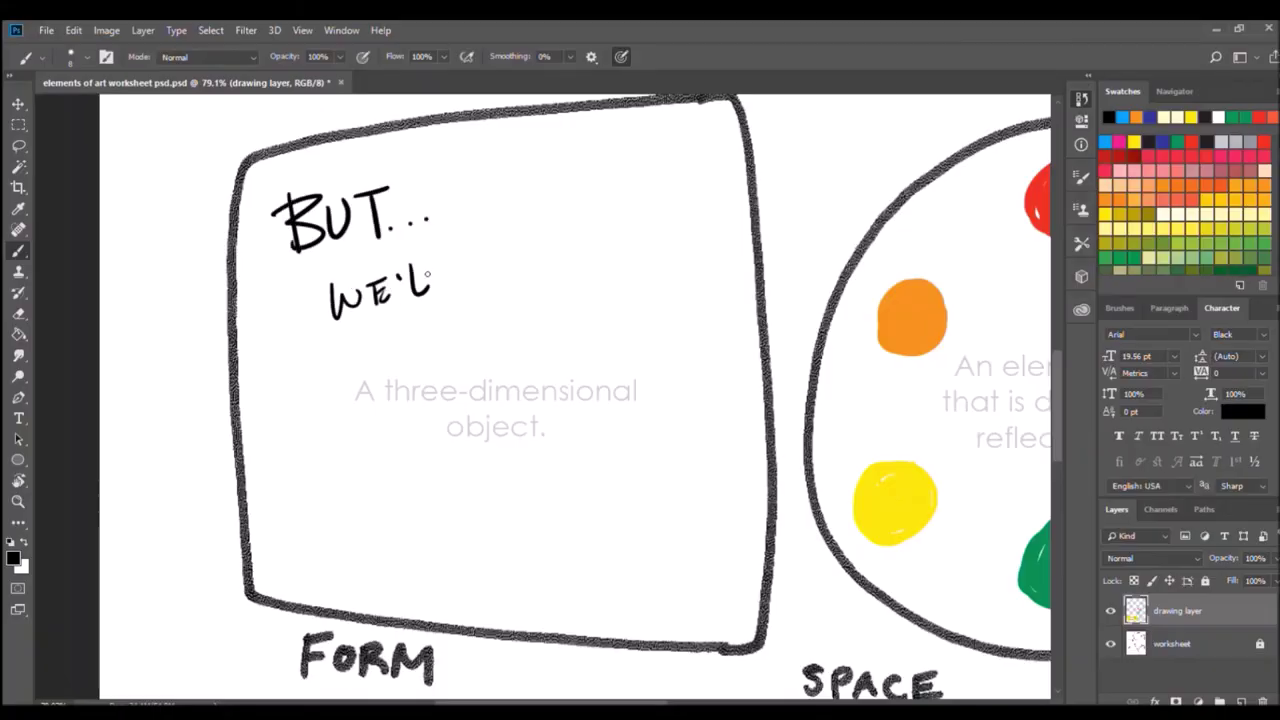
# Step: Handwrite 'THE ILLUSION OF FORM USING A SHAPE LAYER' with a squiggly arrow
pyautogui.moveTo(382, 325); pyautogui.dragTo(470, 355)
pyautogui.moveTo(510, 318)
pyautogui.mouseDown()
pyautogui.moveTo(588, 328)
pyautogui.moveTo(688, 290)
pyautogui.mouseUp()
pyautogui.moveTo(470, 380); pyautogui.dragTo(530, 398)
pyautogui.moveTo(542, 372); pyautogui.dragTo(661, 369)
pyautogui.moveTo(340, 445)
pyautogui.mouseDown()
pyautogui.moveTo(458, 470)
pyautogui.moveTo(665, 450)
pyautogui.mouseUp()
pyautogui.moveTo(445, 490); pyautogui.dragTo(588, 515)
pyautogui.moveTo(503, 545)
pyautogui.mouseDown()
pyautogui.moveTo(122, 460)
pyautogui.moveTo(133, 476)
pyautogui.mouseUp()
pyautogui.moveTo(262, 565); pyautogui.dragTo(198, 565)
# Step: Lasso the old handwritten note and delete it
pyautogui.press('l')
pyautogui.moveTo(200, 160); pyautogui.dragTo(370, 530)
pyautogui.press('Delete')
# Step: Handwrite 'GRAB THE ELLIPSE TOOL. CREATE A SHAPE', then marquee-select the instructions
pyautogui.press('b')
pyautogui.moveTo(262, 250)
pyautogui.mouseDown()
pyautogui.moveTo(245, 290)
pyautogui.moveTo(430, 265)
pyautogui.moveTo(610, 220)
pyautogui.mouseUp()
pyautogui.moveTo(365, 305); pyautogui.dragTo(490, 322)
pyautogui.moveTo(290, 385); pyautogui.dragTo(632, 335)
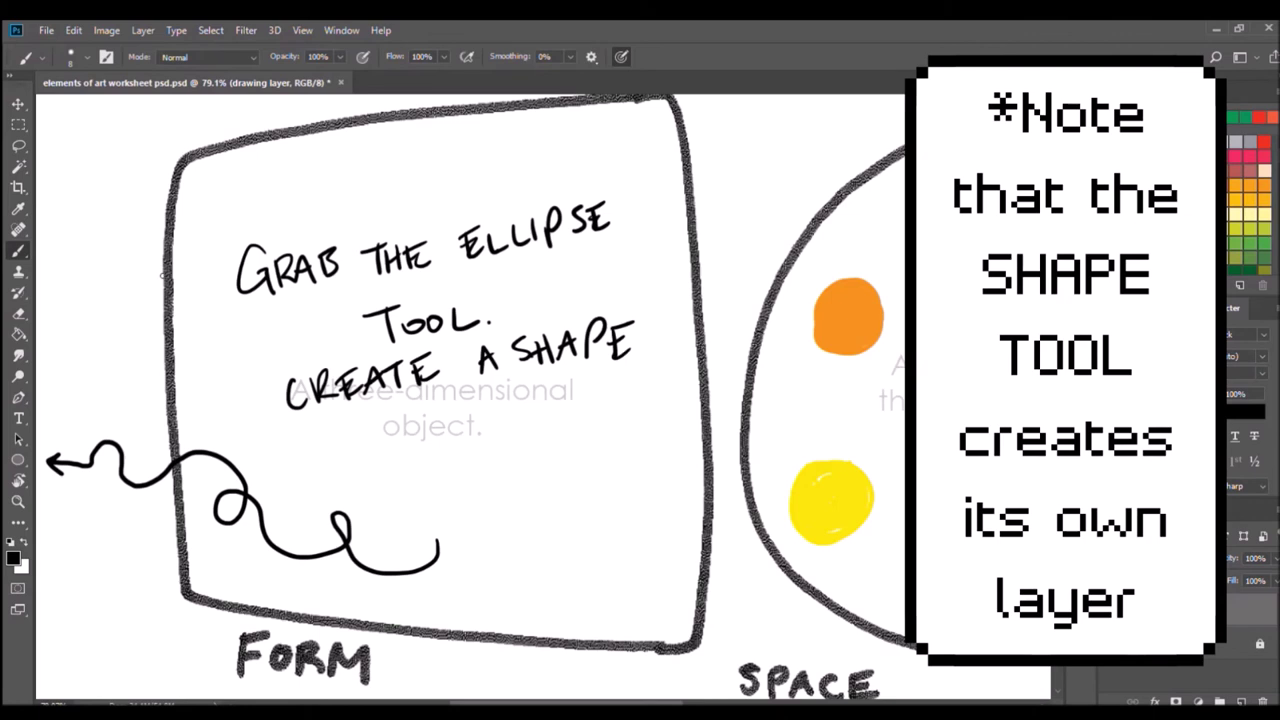
pyautogui.click(14, 124)
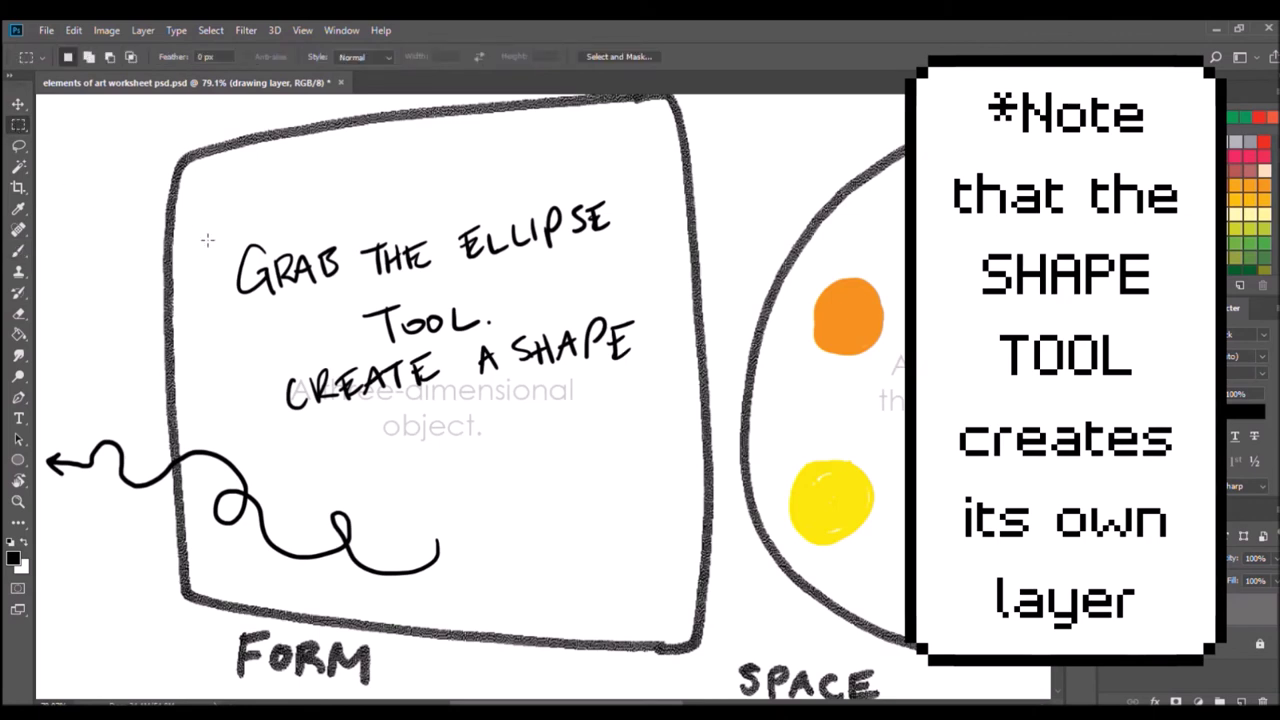
pyautogui.moveTo(38, 140); pyautogui.dragTo(465, 585)
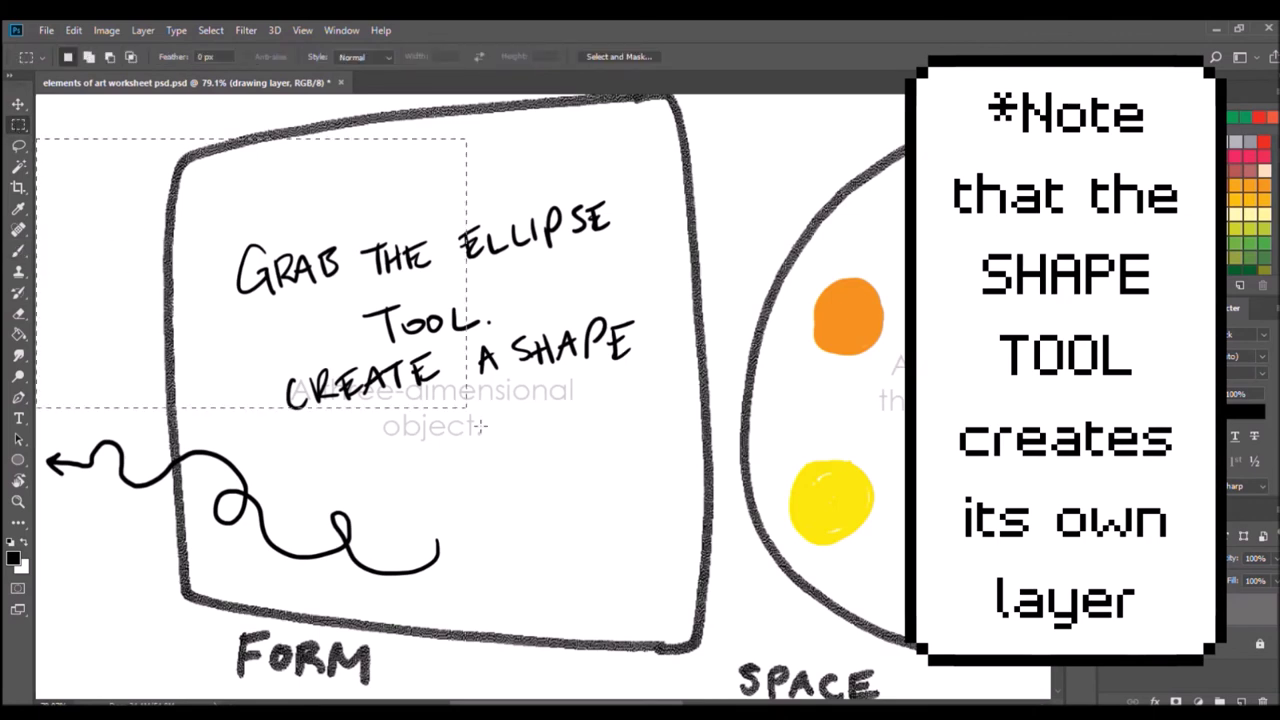
# Step: Delete the selected notes and draw a yellow-filled ellipse shape circle in the FORM box
pyautogui.press('Delete')
pyautogui.hotkey('ctrl', 'd')
pyautogui.press('u')
pyautogui.click(1134, 143)
pyautogui.moveTo(294, 270); pyautogui.dragTo(532, 508)
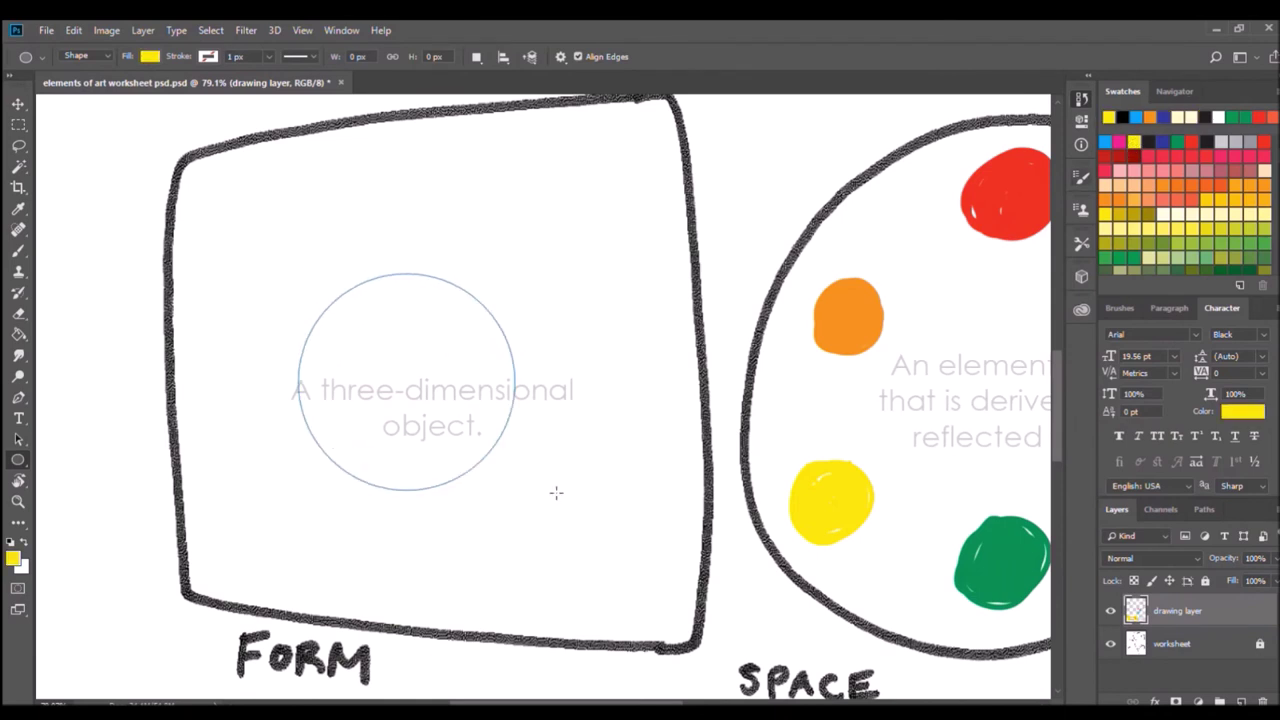
pyautogui.click(1180, 643)
# Step: Brush an up-left arrow and handwrite 'MAKE SURE' beside it
pyautogui.press('b')
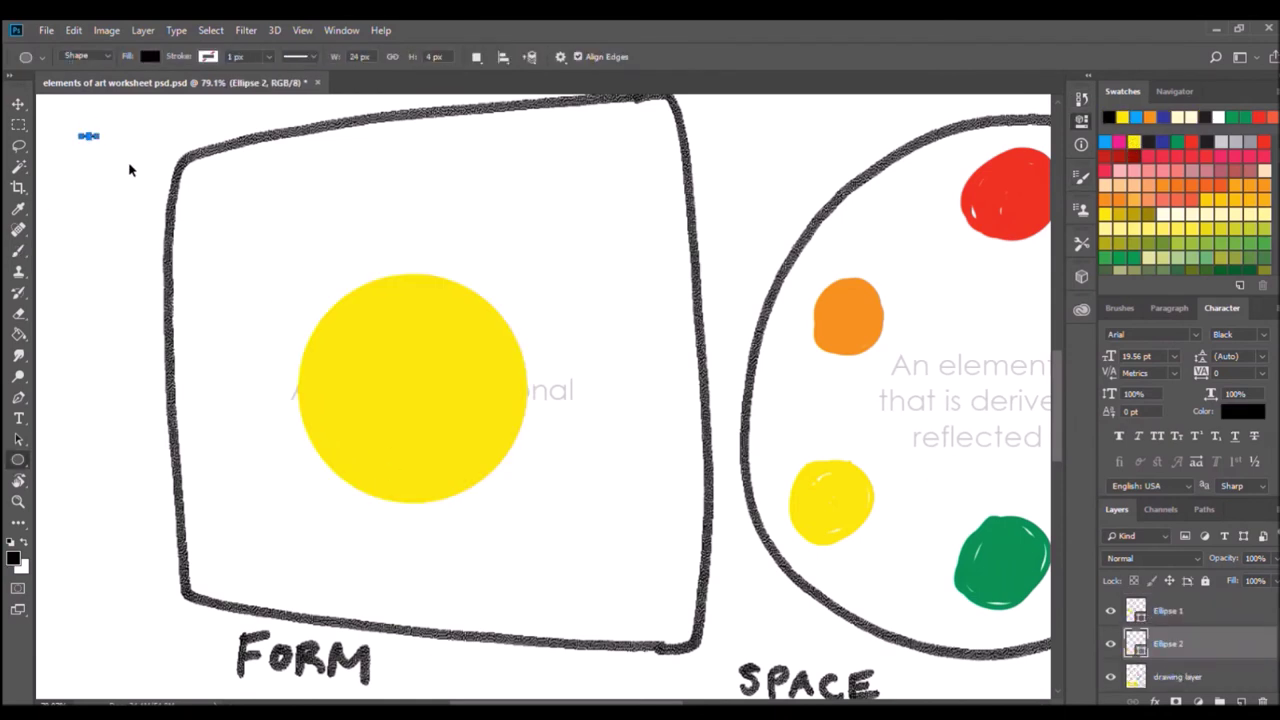
pyautogui.moveTo(86, 115); pyautogui.dragTo(205, 196)
pyautogui.moveTo(213, 210); pyautogui.dragTo(308, 196)
pyautogui.moveTo(356, 168); pyautogui.dragTo(340, 186)
pyautogui.moveTo(370, 165); pyautogui.dragTo(386, 188)
pyautogui.moveTo(394, 188); pyautogui.dragTo(489, 184)
# Step: Handwrite 'SHAPE' in a box followed by 'IS SELECTED'
pyautogui.moveTo(512, 154); pyautogui.dragTo(534, 186)
pyautogui.moveTo(540, 186); pyautogui.dragTo(562, 186)
pyautogui.moveTo(568, 188)
pyautogui.mouseDown()
pyautogui.moveTo(570, 160)
pyautogui.moveTo(598, 188)
pyautogui.mouseUp()
pyautogui.moveTo(480, 143); pyautogui.dragTo(478, 207)
pyautogui.moveTo(398, 228); pyautogui.dragTo(408, 256)
pyautogui.moveTo(430, 233); pyautogui.dragTo(444, 257)
pyautogui.moveTo(462, 232); pyautogui.dragTo(462, 256)
pyautogui.moveTo(470, 232); pyautogui.dragTo(472, 256)
# Step: Handwrite 'THEN SELECT THE NEW SHAPE LAYER' with an arrow toward the Layers panel
pyautogui.press('u')
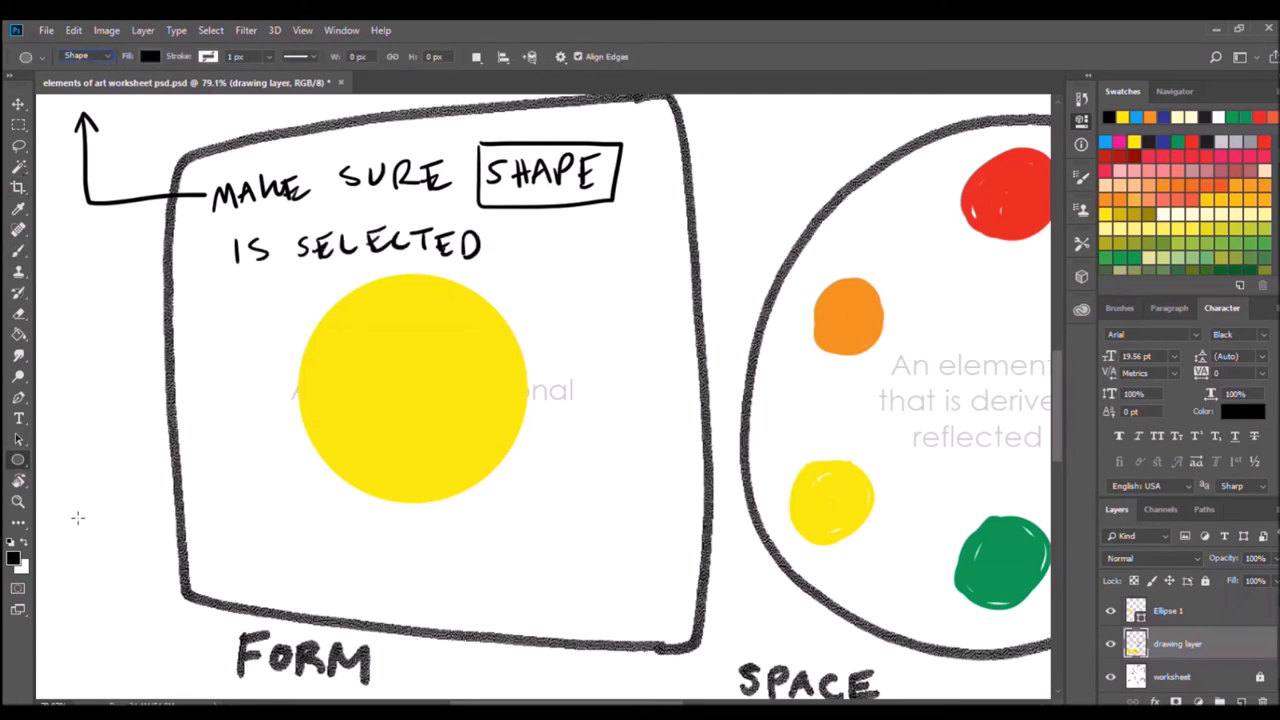
pyautogui.press('b')
pyautogui.moveTo(250, 532); pyautogui.dragTo(410, 550)
pyautogui.moveTo(514, 516); pyautogui.dragTo(585, 506)
pyautogui.moveTo(375, 598); pyautogui.dragTo(446, 578)
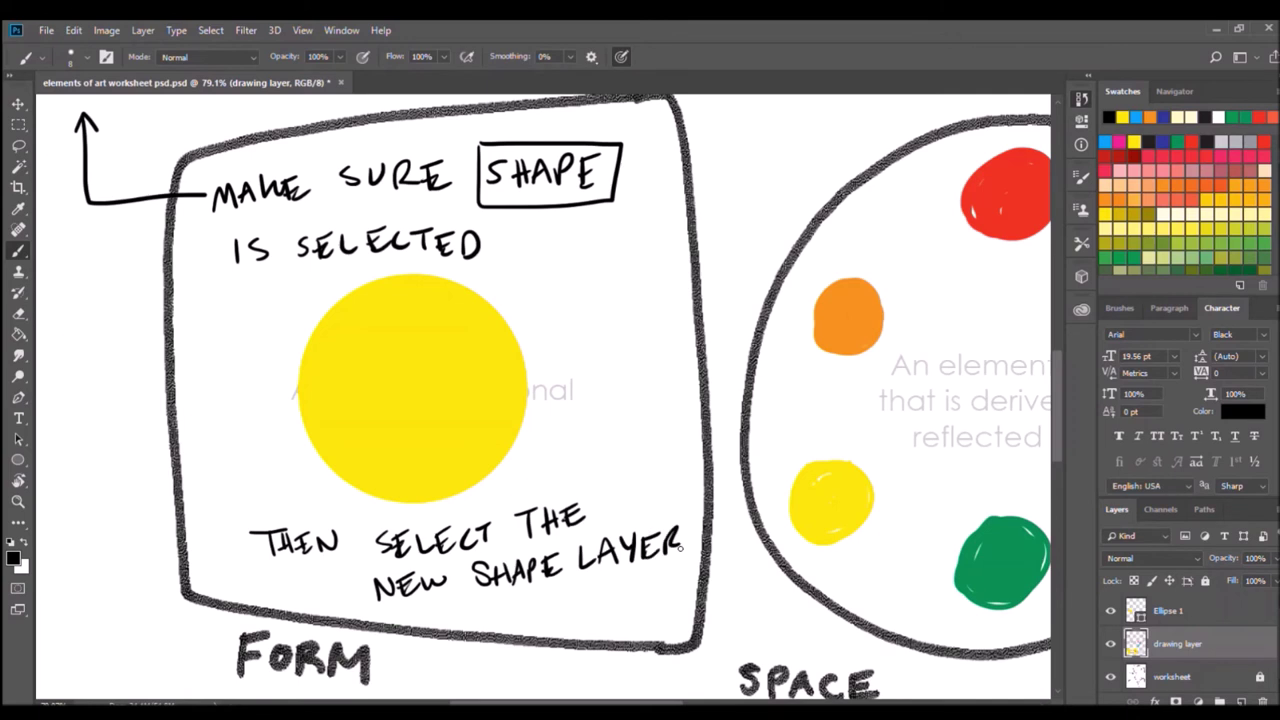
pyautogui.moveTo(667, 534); pyautogui.dragTo(680, 553)
pyautogui.moveTo(684, 536); pyautogui.dragTo(1040, 612)
pyautogui.moveTo(1024, 612); pyautogui.dragTo(1036, 628)
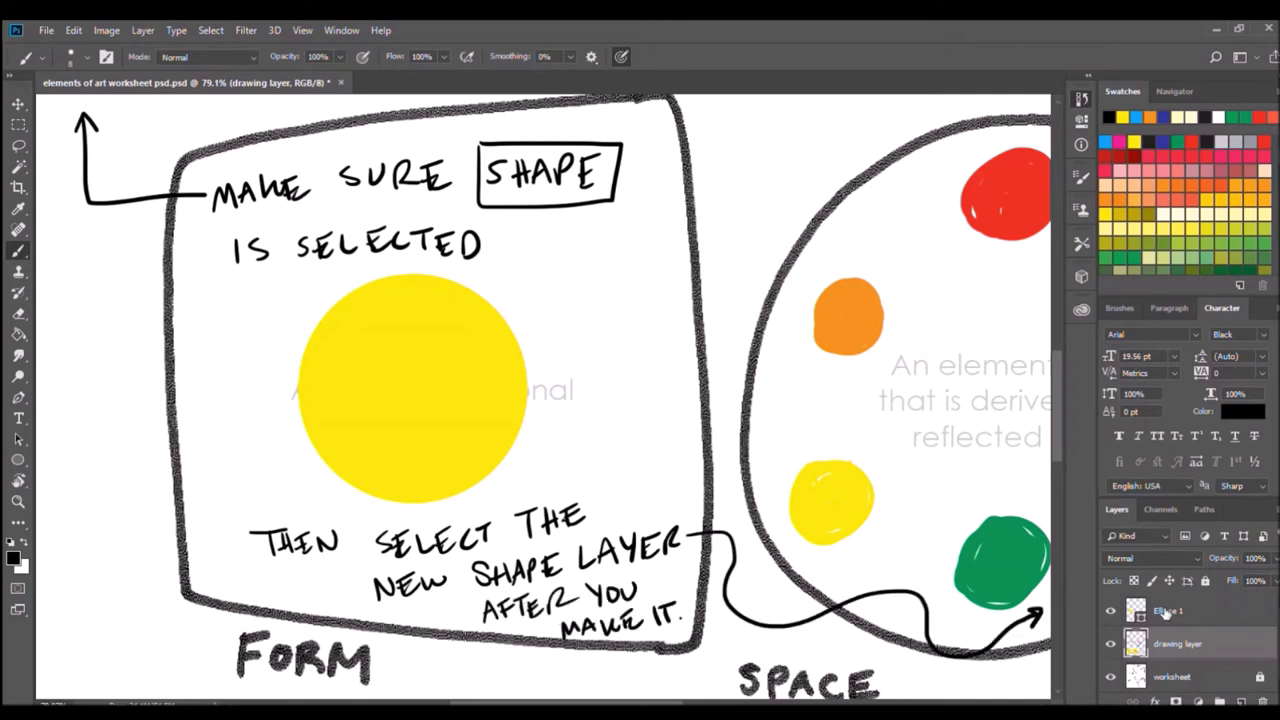
# Step: Box the word '3D' in the note and zoom out to show LINE and SHAPE
pyautogui.click(18, 146)
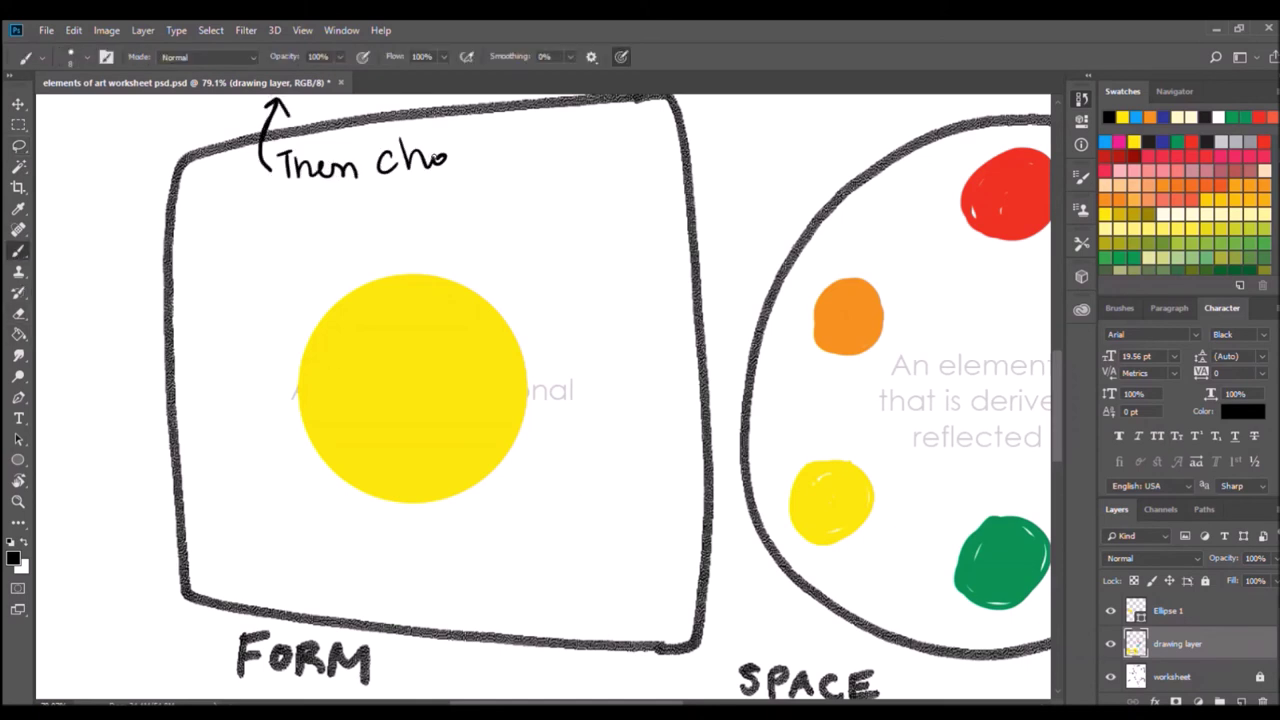
pyautogui.moveTo(555, 118); pyautogui.dragTo(555, 186)
pyautogui.hotkey('ctrl', '-')
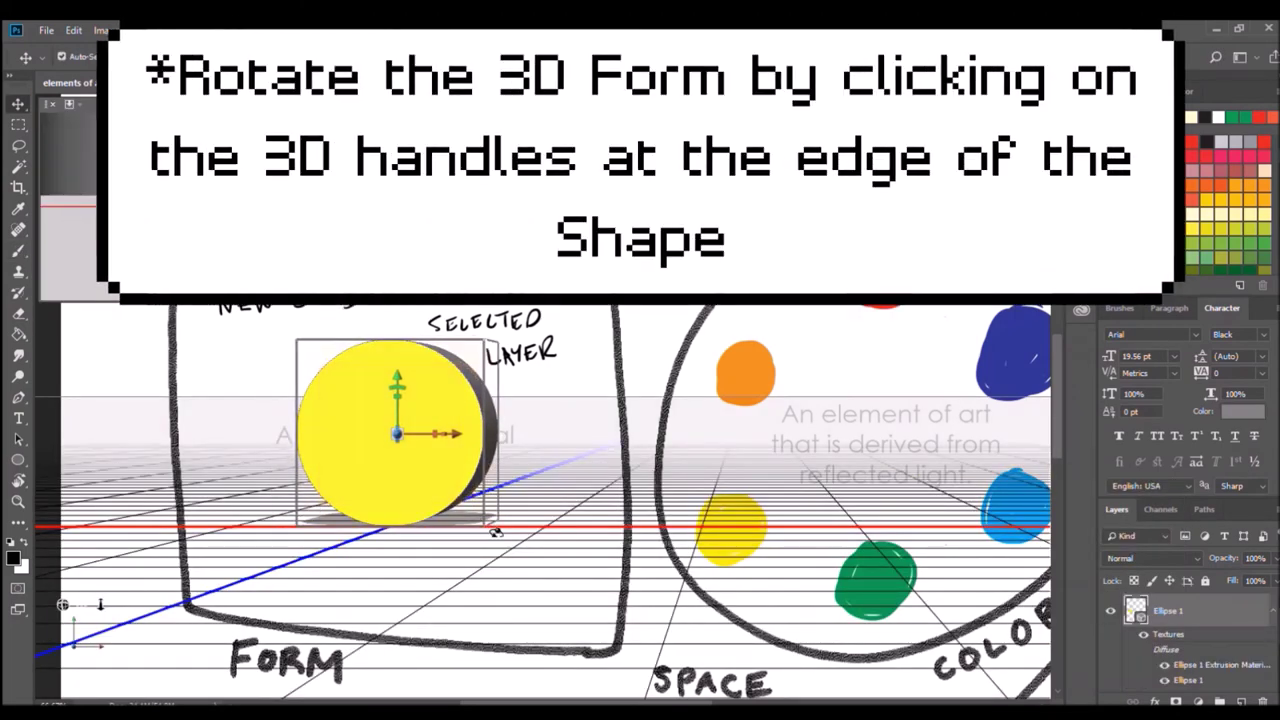
# Step: Dismiss the 3D transform controls on the extruded cylinder and return to the drawing layer
pyautogui.moveTo(495, 533)
pyautogui.mouseDown()
pyautogui.moveTo(498, 507)
pyautogui.moveTo(392, 472)
pyautogui.moveTo(408, 461)
pyautogui.moveTo(456, 472)
pyautogui.mouseUp()
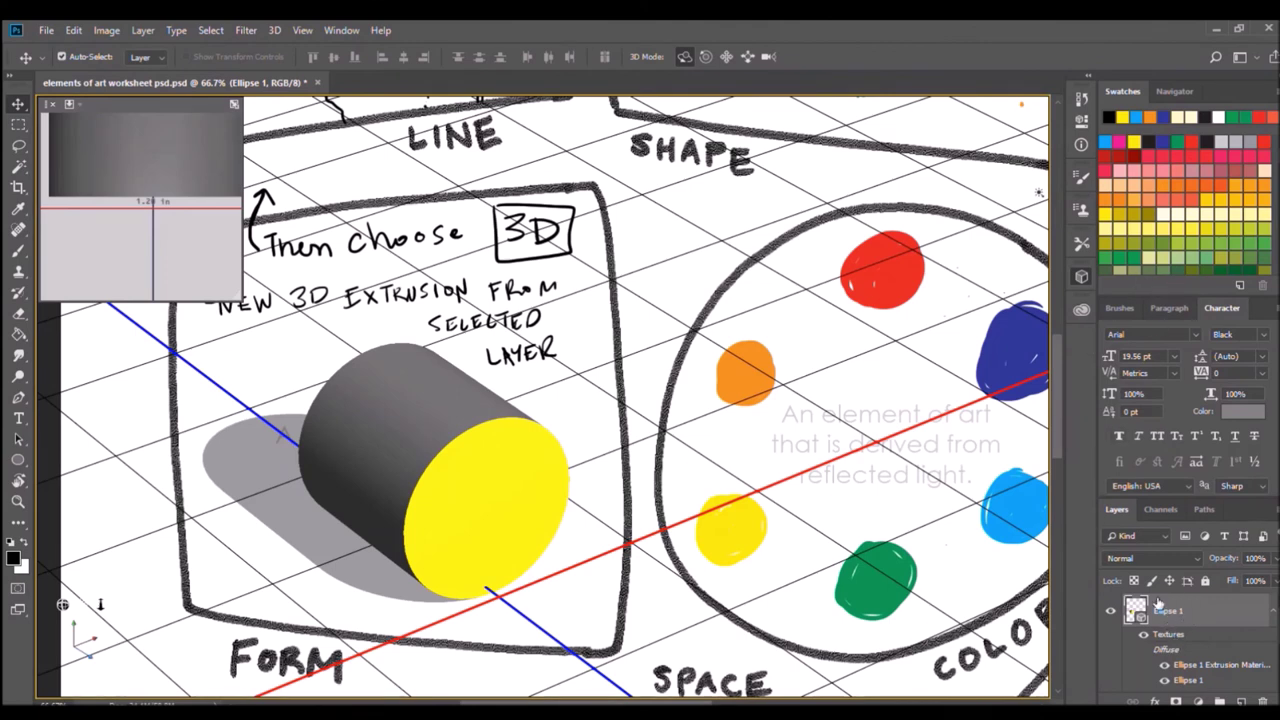
pyautogui.scroll(-3, 1170, 630)
pyautogui.click(1178, 643)
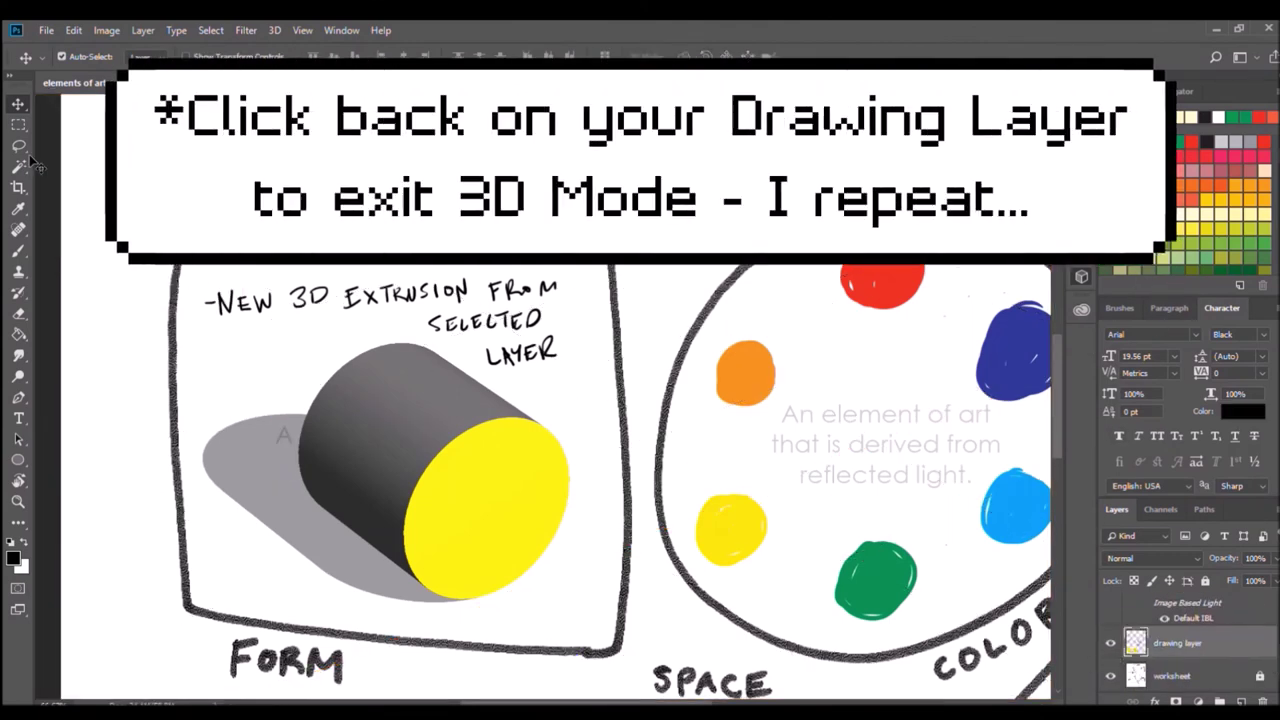
pyautogui.click(18, 125)
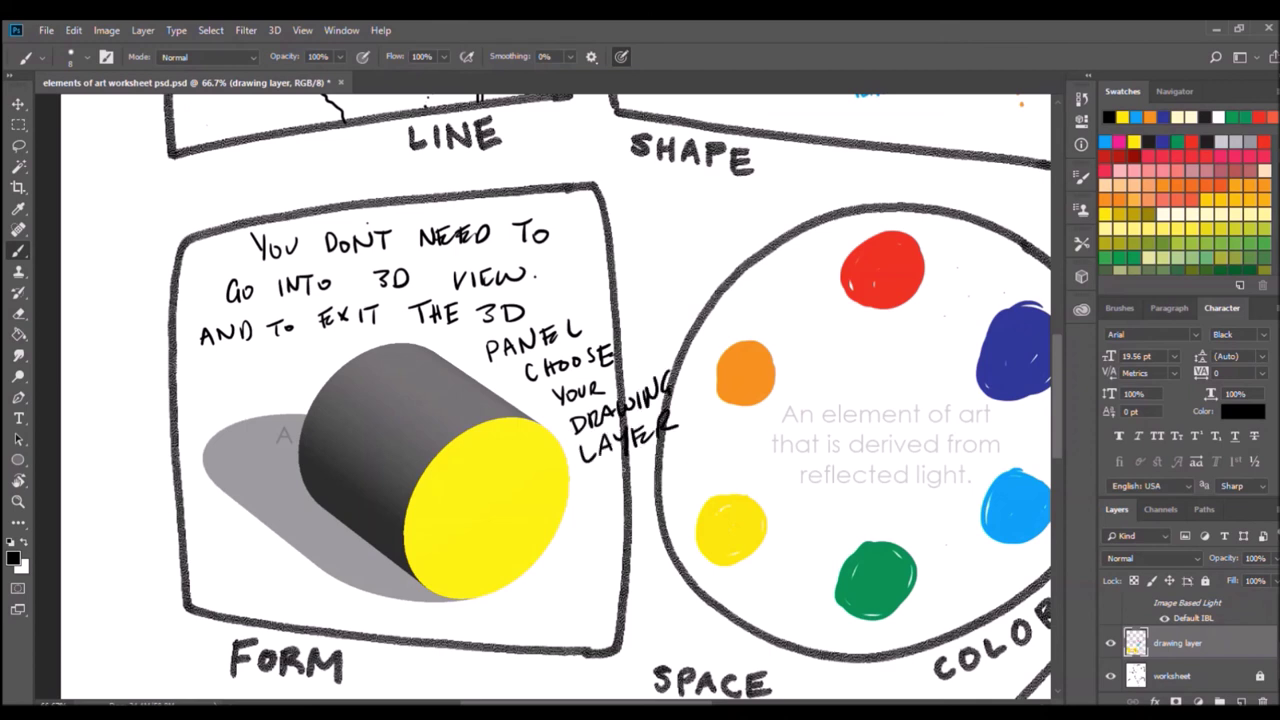
# Step: Finish the word 'LAYER' and draw a curved arrow toward the layer list
pyautogui.moveTo(664, 410); pyautogui.dragTo(678, 430)
pyautogui.moveTo(615, 462); pyautogui.dragTo(1035, 652)
pyautogui.moveTo(1015, 644); pyautogui.dragTo(1020, 662)
pyautogui.scroll(3, 1172, 592)
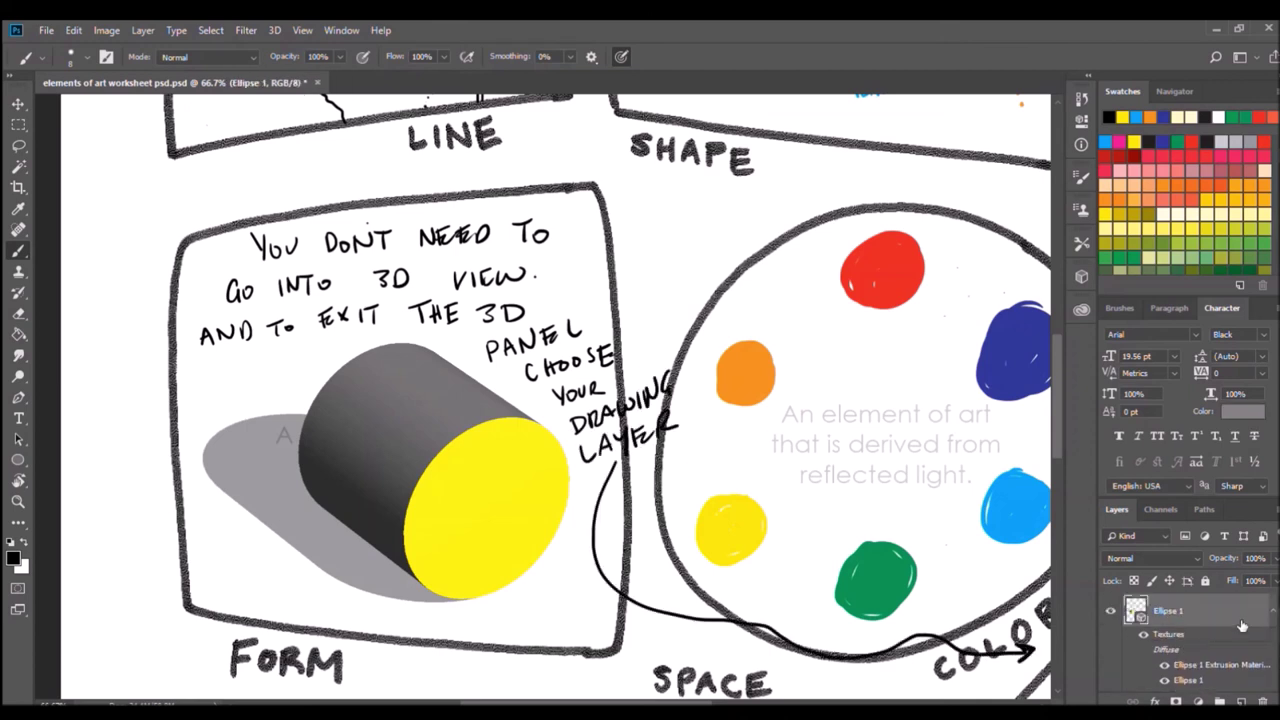
pyautogui.scroll(-3, 1172, 600)
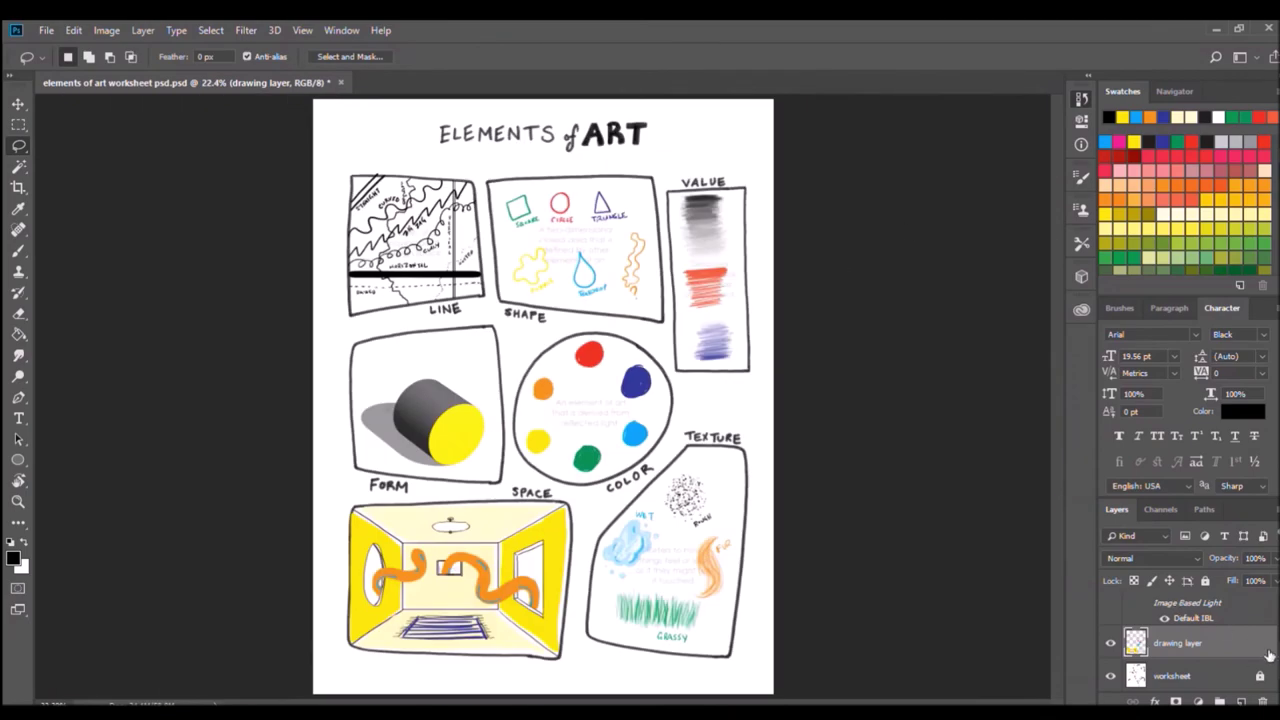
# Step: Zoom in on the SHAPE box and scroll across the worksheet
pyautogui.press('z')
pyautogui.moveTo(460, 265); pyautogui.dragTo(560, 265)
pyautogui.moveTo(700, 399); pyautogui.dragTo(446, 399)
pyautogui.hscroll(5, 594, 420)
pyautogui.hscroll(5, 406, 343)
pyautogui.scroll(-5, 577, 317)
pyautogui.scroll(-3, 620, 318)
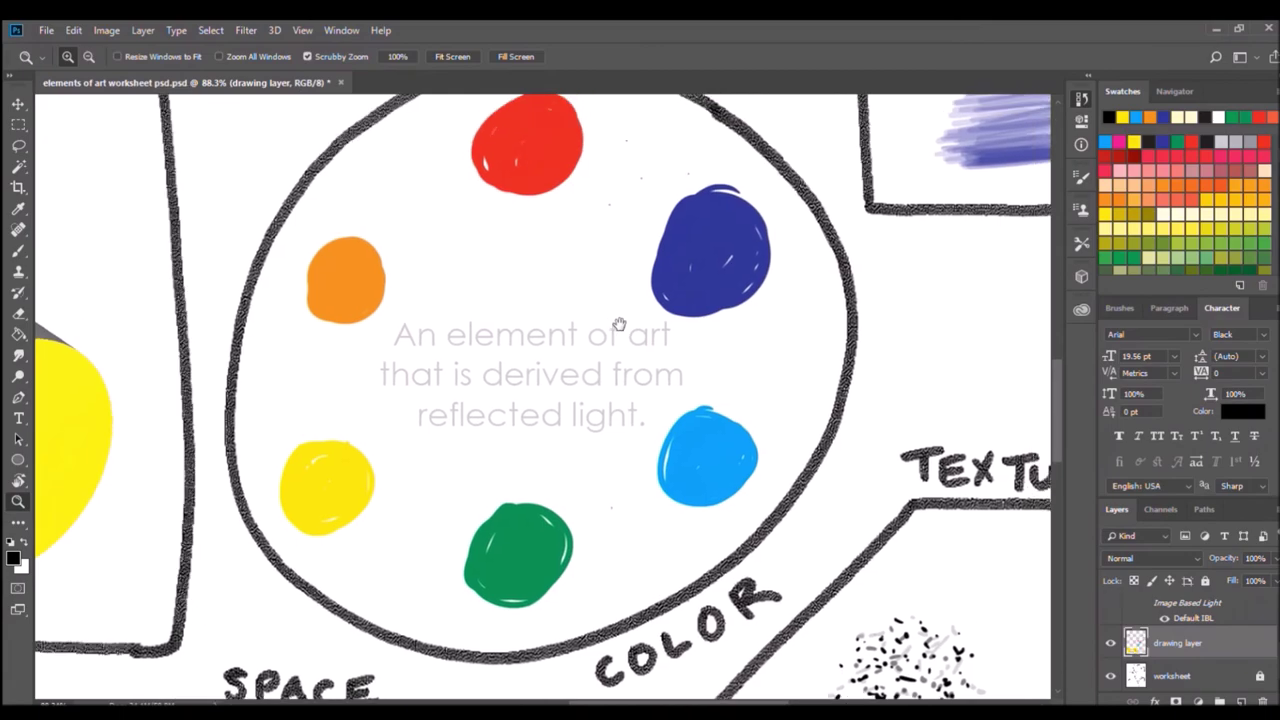
# Step: Pan down to the FORM and SPACE boxes, then fit the whole worksheet on screen
pyautogui.hscroll(5, 620, 318)
pyautogui.scroll(-10, 563, 408)
pyautogui.hscroll(-5, 631, 289)
pyautogui.scroll(-3, 631, 289)
pyautogui.hscroll(-10, 786, 237)
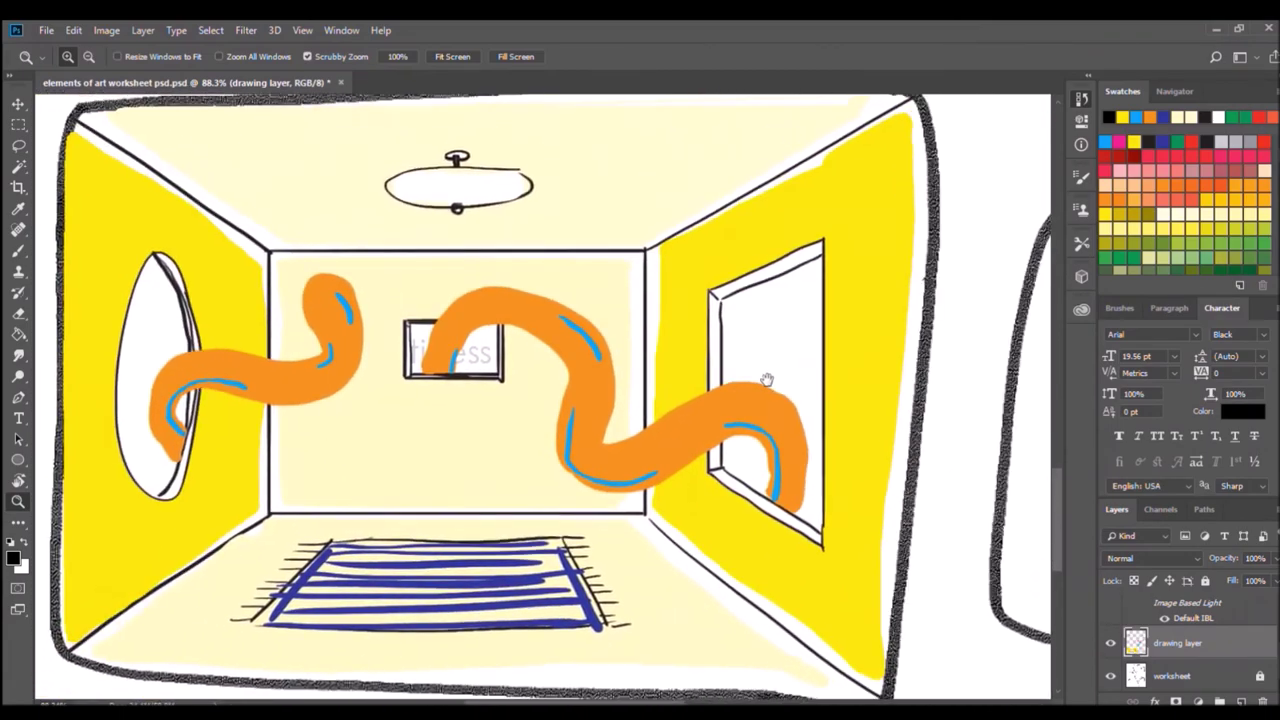
pyautogui.moveTo(689, 346)
pyautogui.mouseDown()
pyautogui.moveTo(697, 249)
pyautogui.moveTo(640, 417)
pyautogui.moveTo(666, 448)
pyautogui.mouseUp()
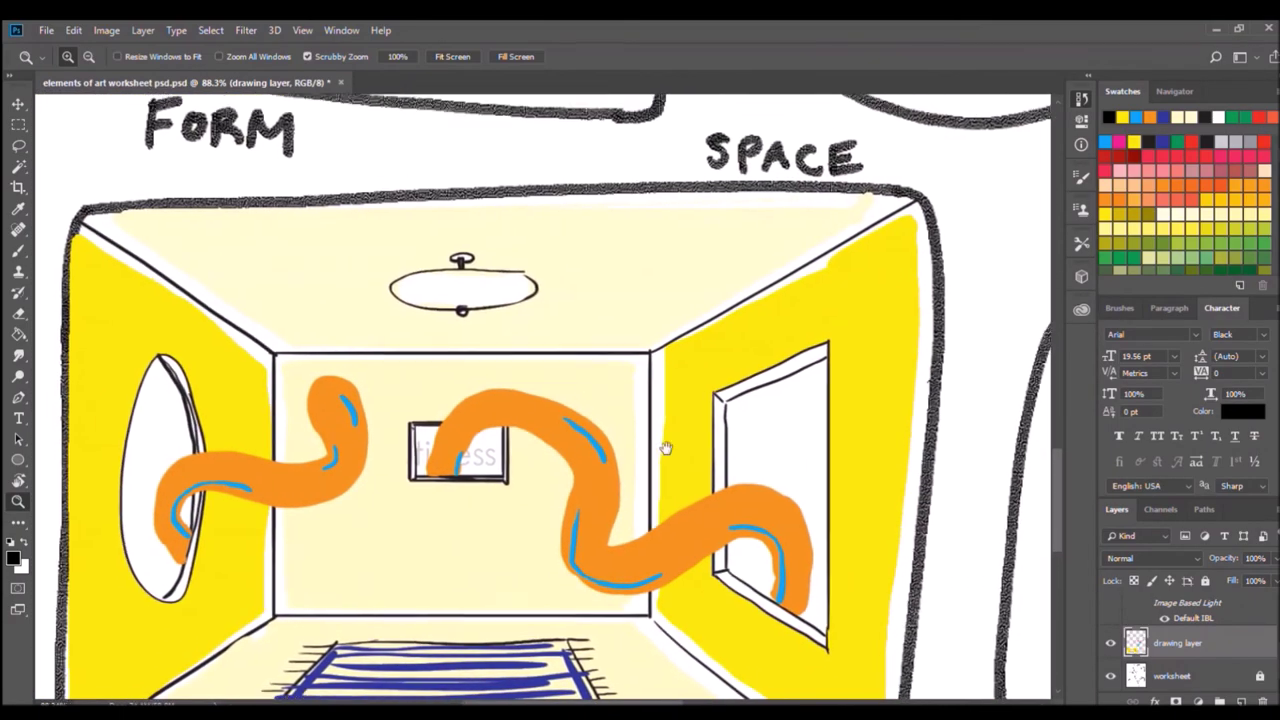
pyautogui.scroll(10, 640, 440)
pyautogui.hotkey('ctrl', '0')
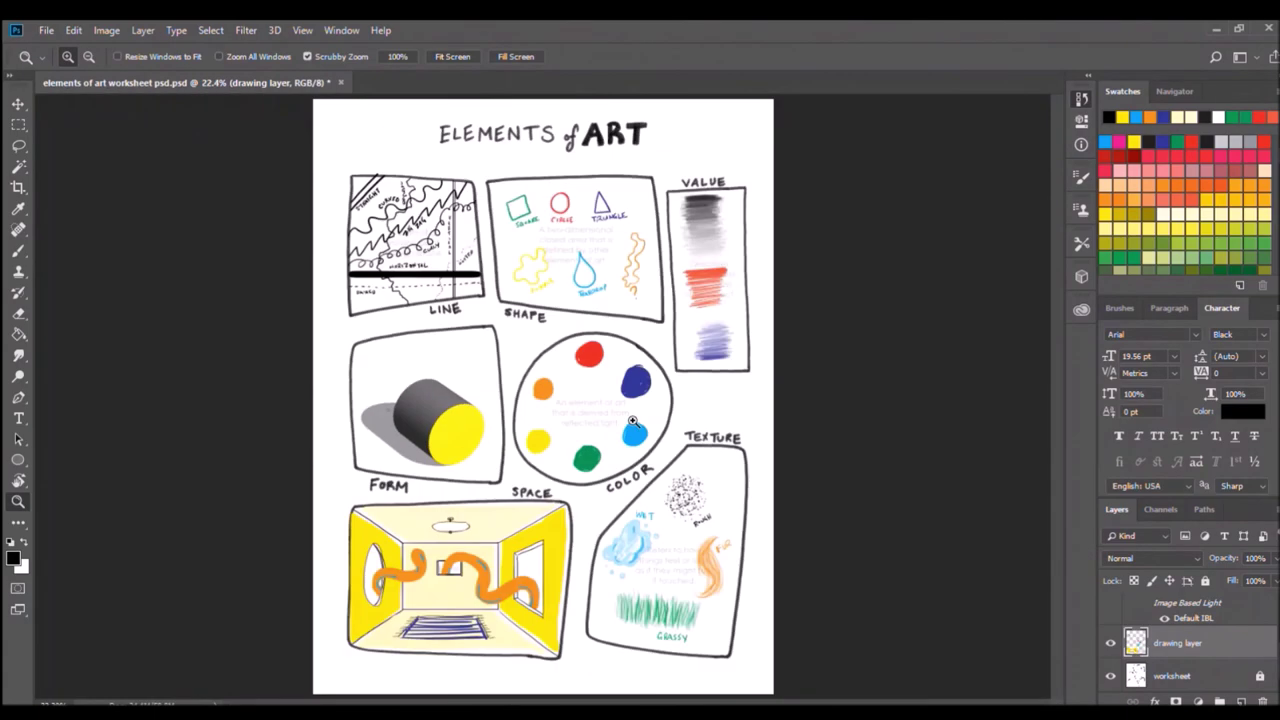